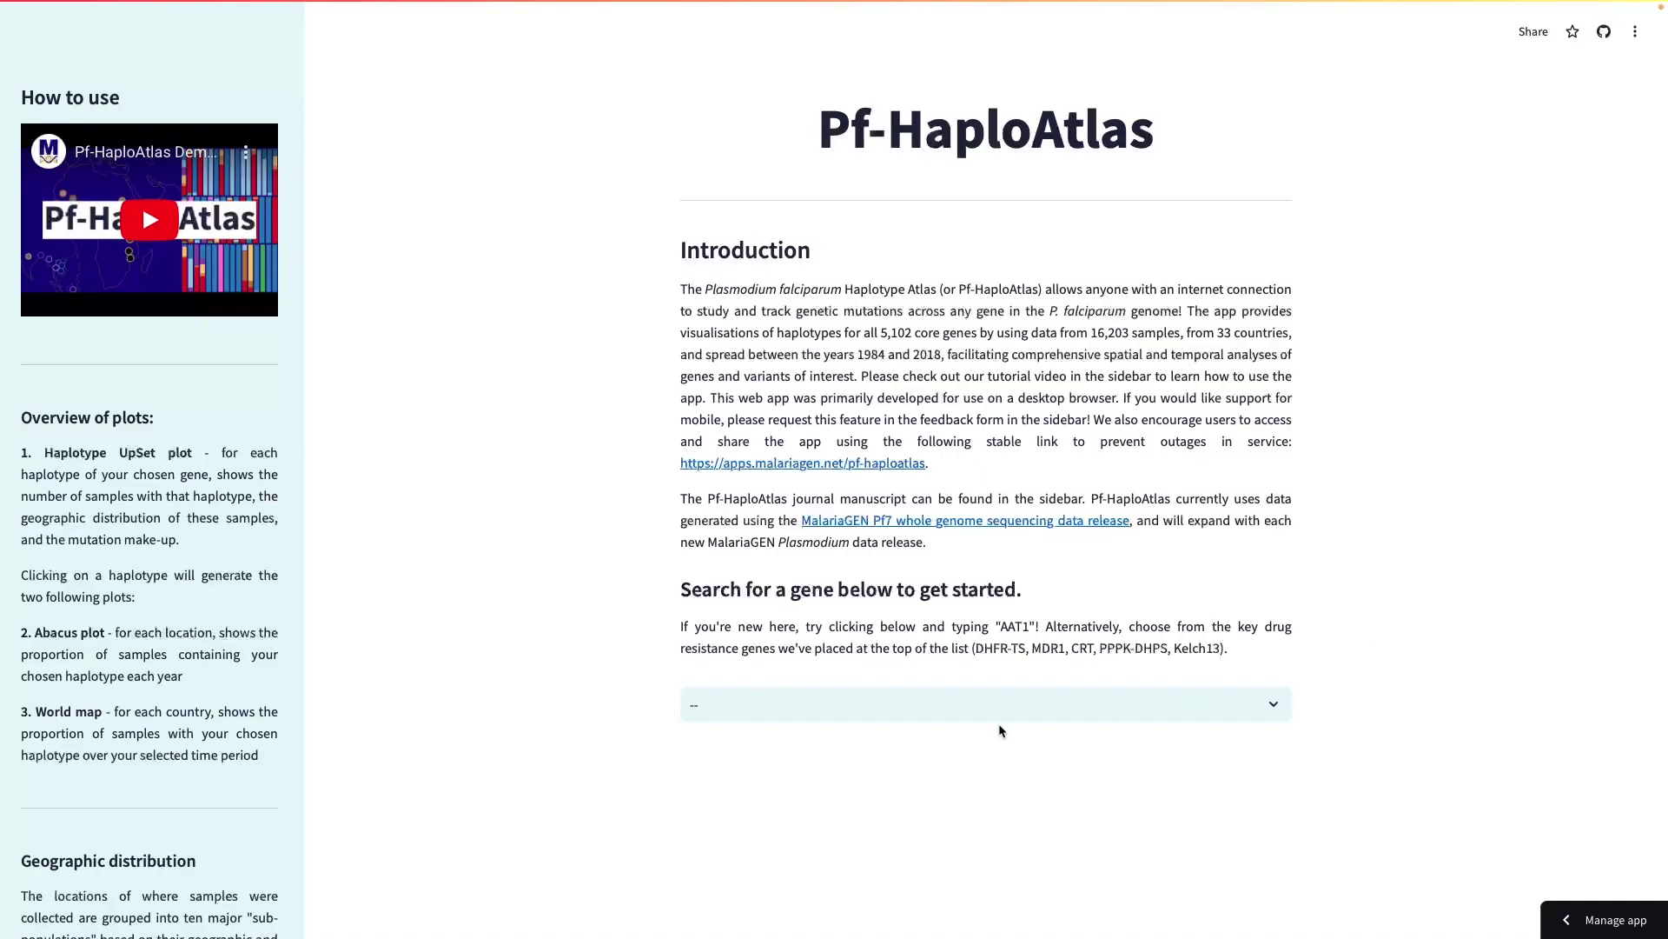
Choose the gene PF3D7_1343700 - Kelch13 from the gene search list.
click(943, 705)
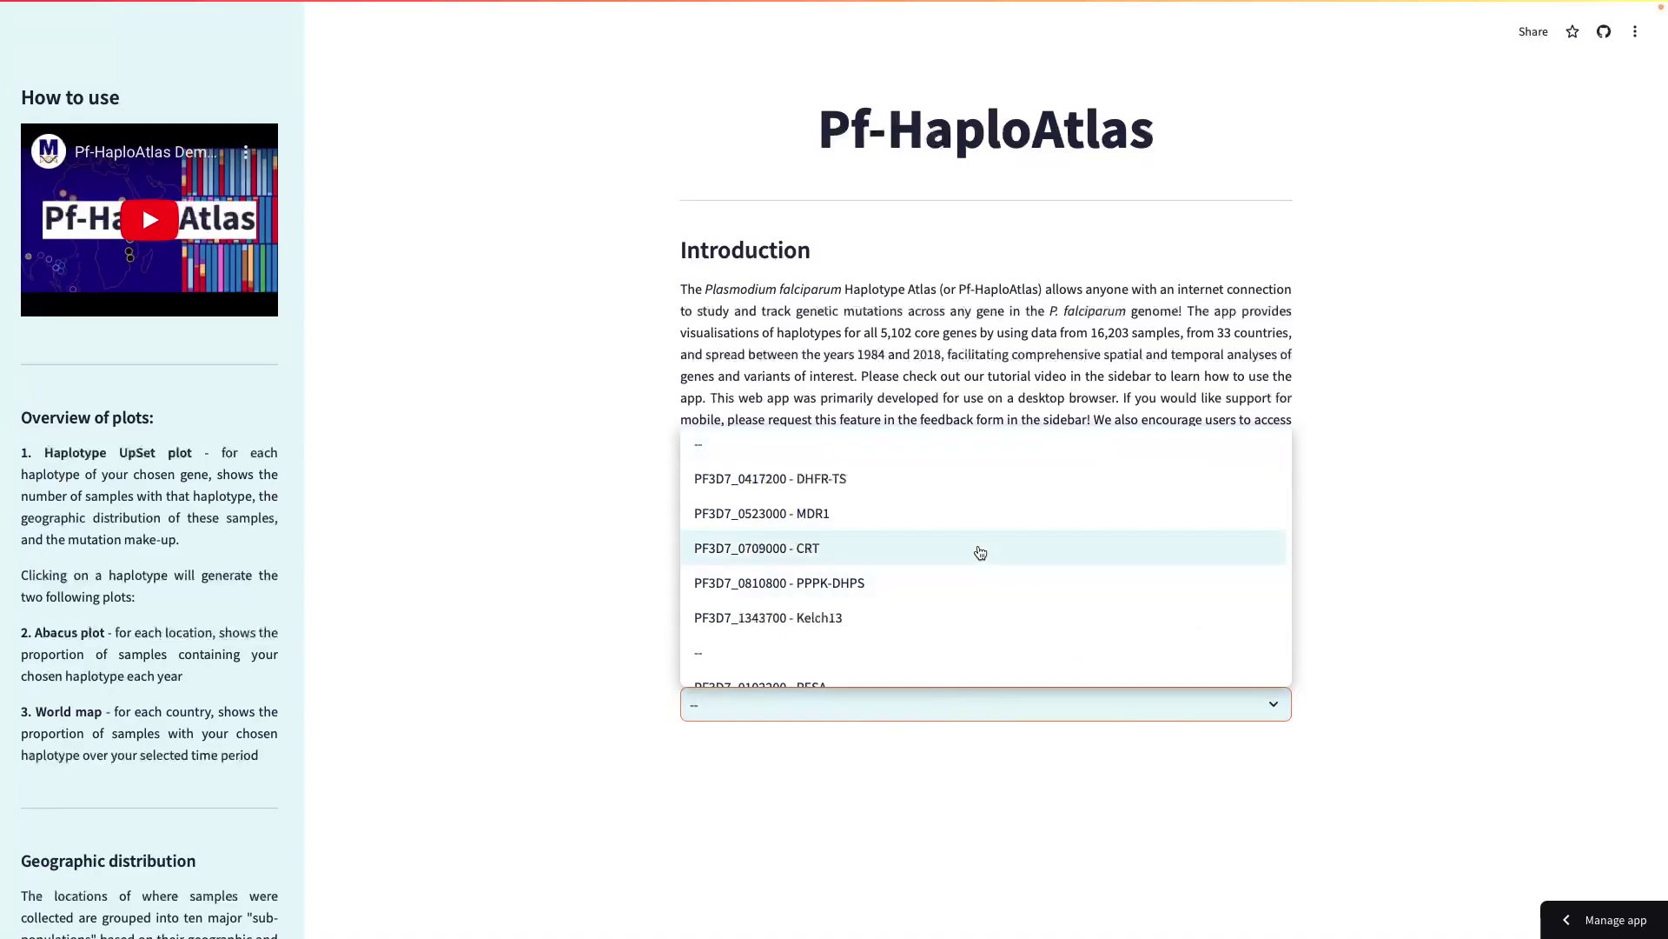
scroll(981, 553, down, 2)
scroll(980, 553, down, 2)
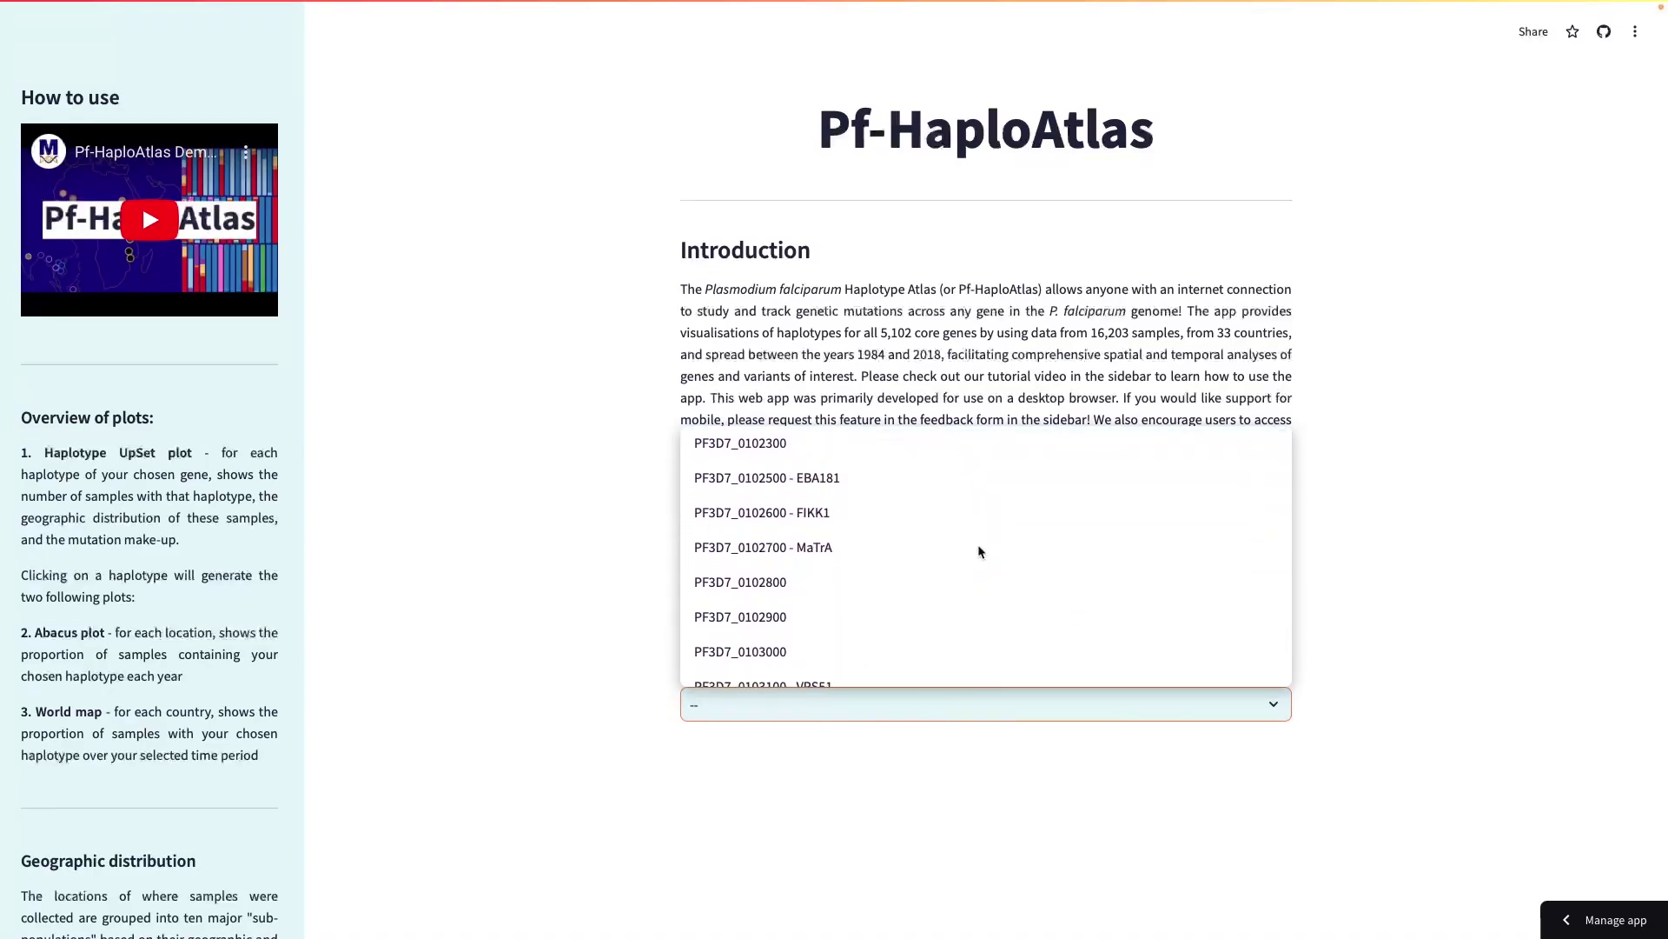
scroll(979, 552, up, 4)
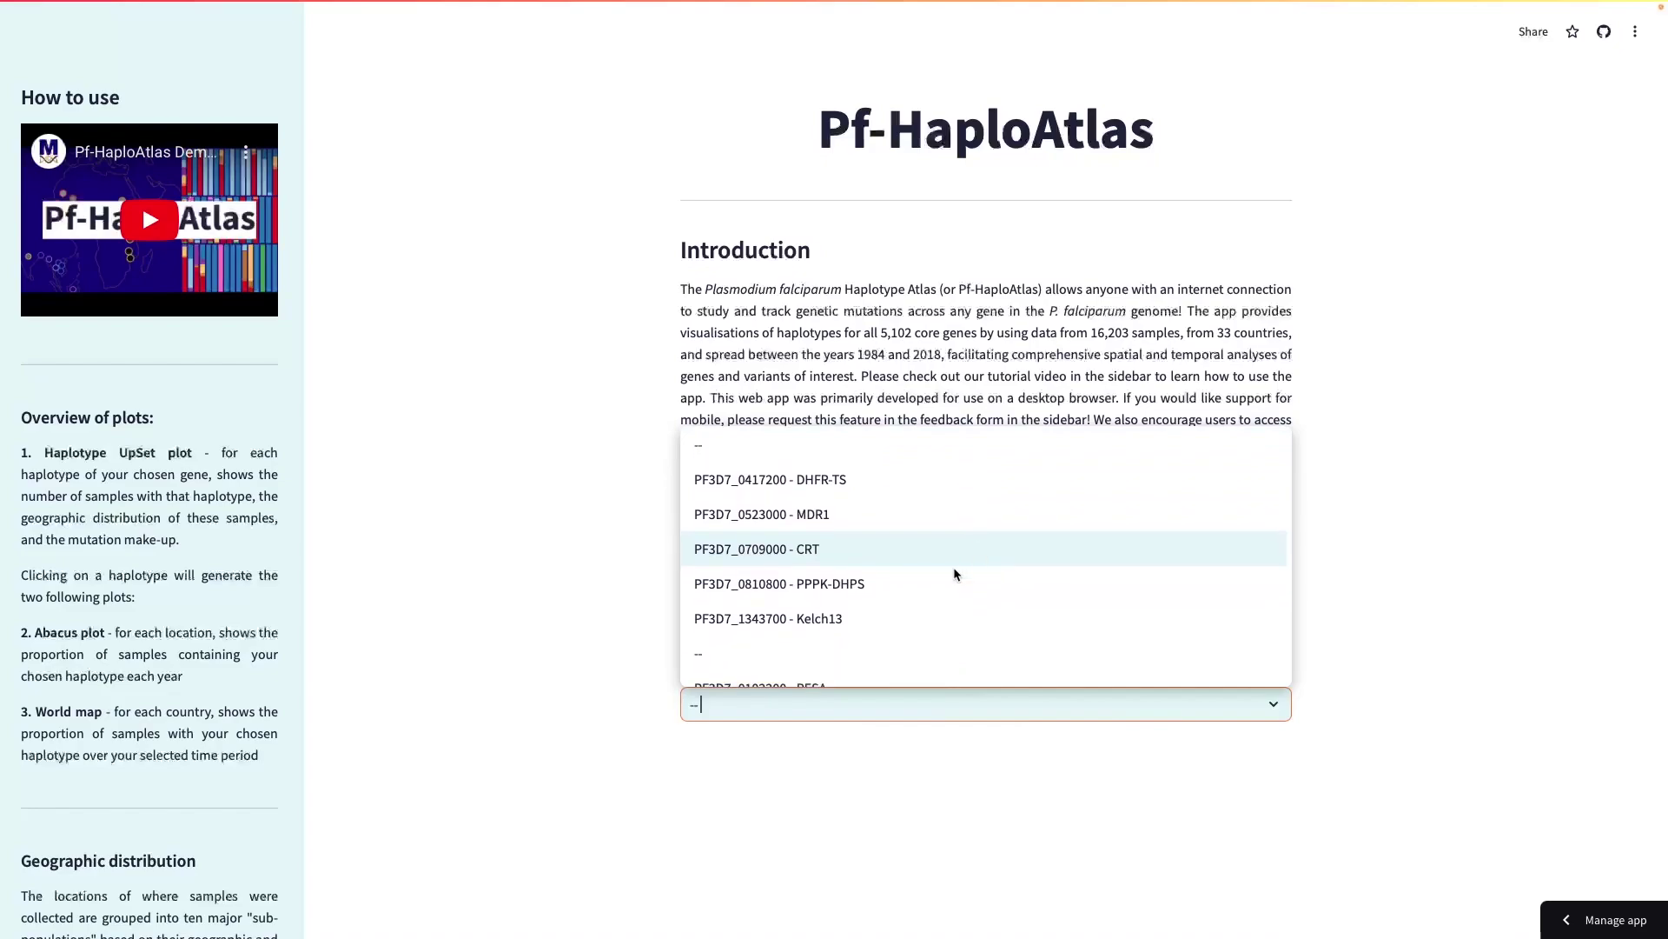
click(845, 623)
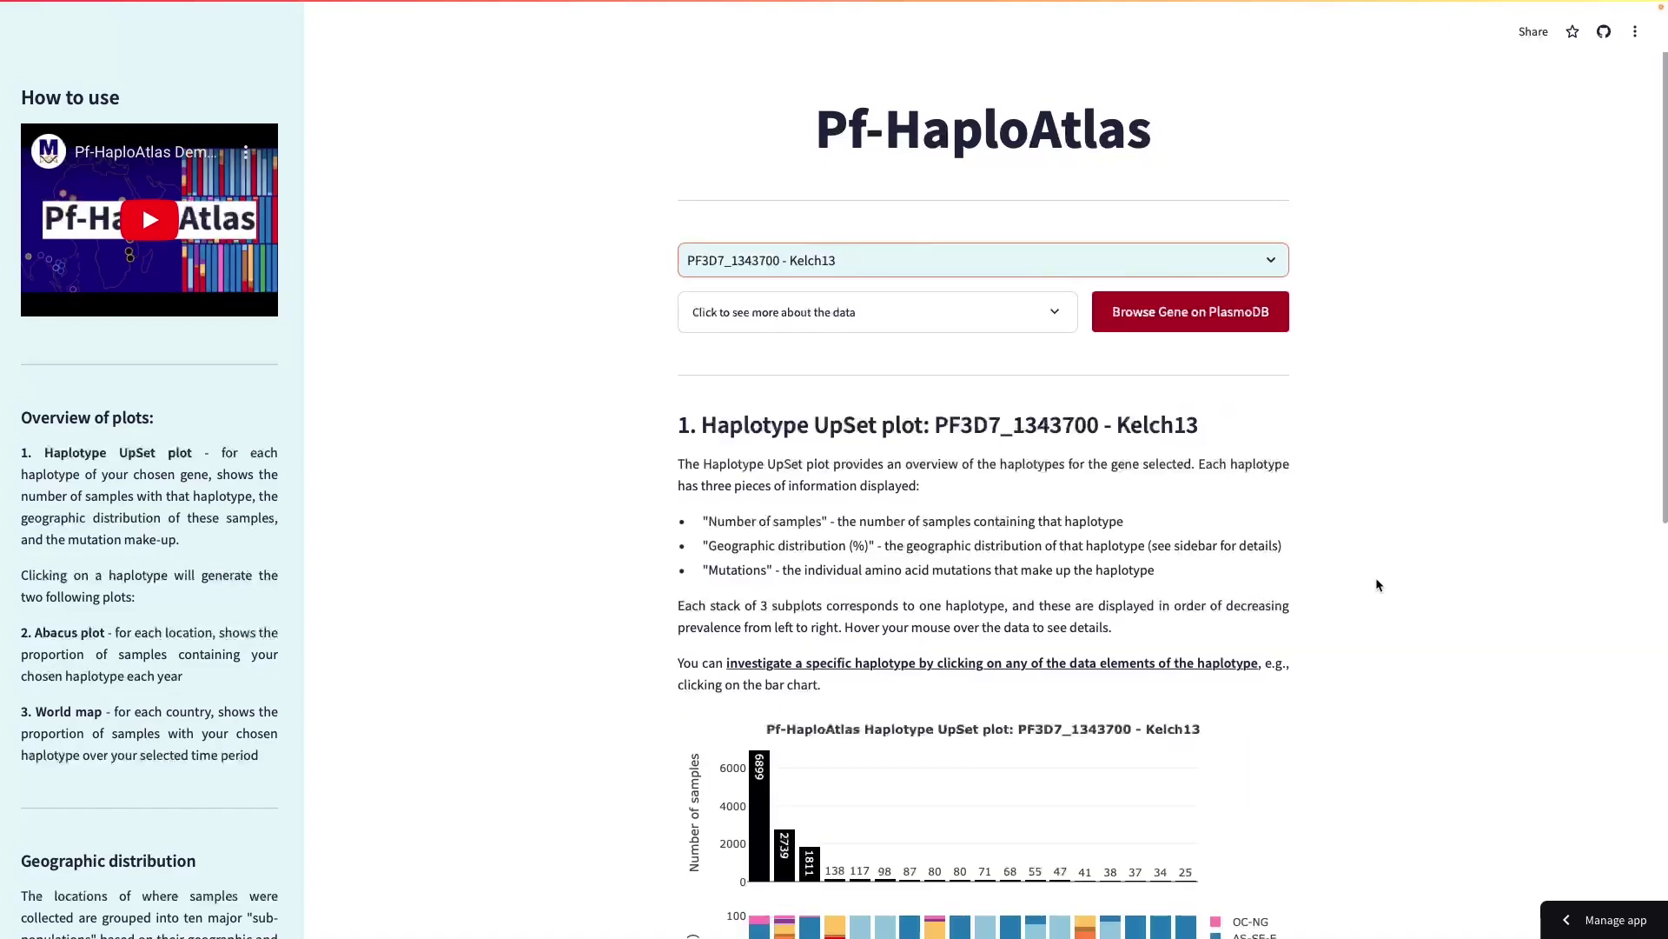
Examine the Kelch13 Haplotype UpSet plot's sample counts, mutations and geographic distribution, checking the details of the most prevalent haplotype.
scroll(1376, 585, down, 3)
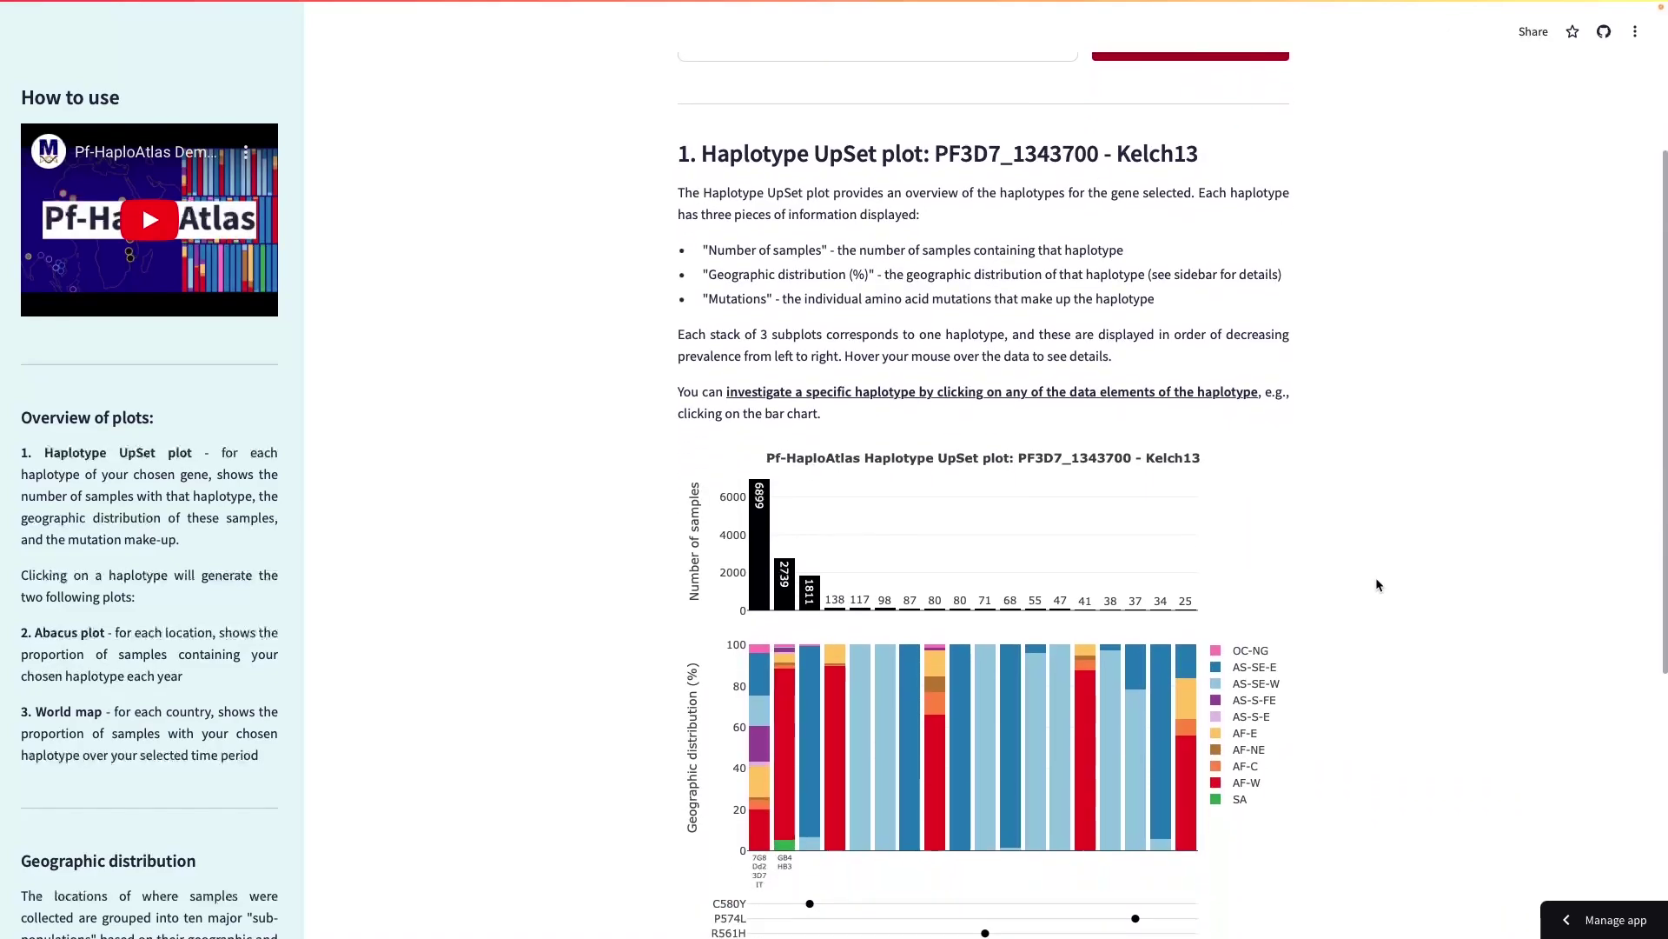
scroll(1376, 585, down, 1)
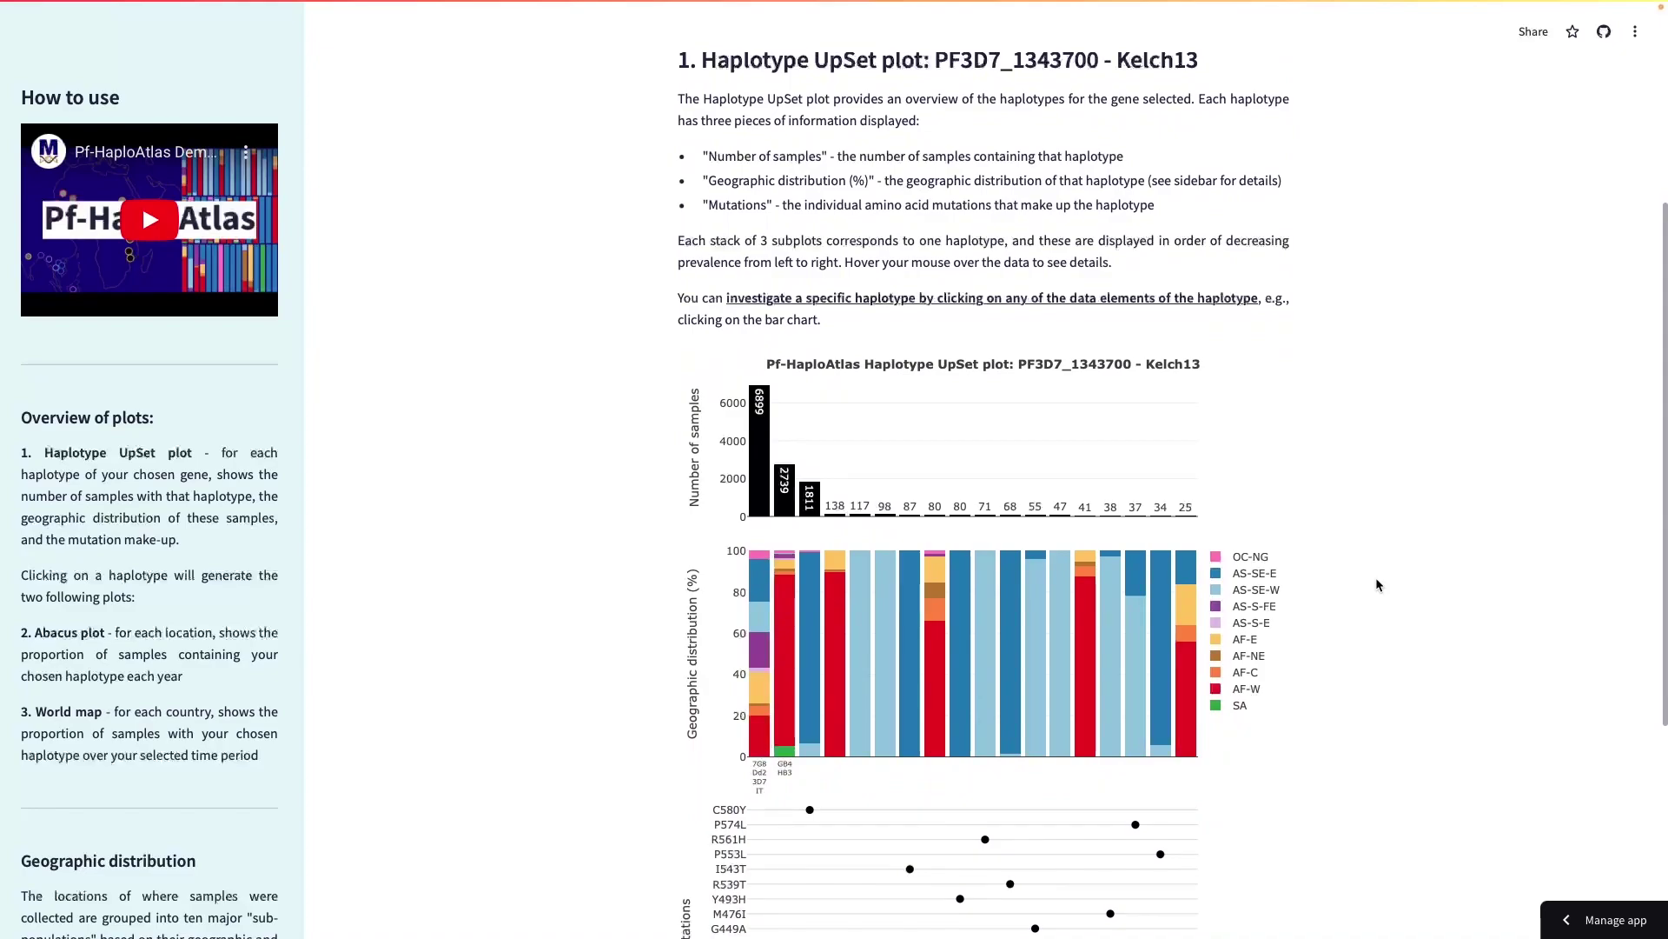
scroll(1376, 579, down, 2)
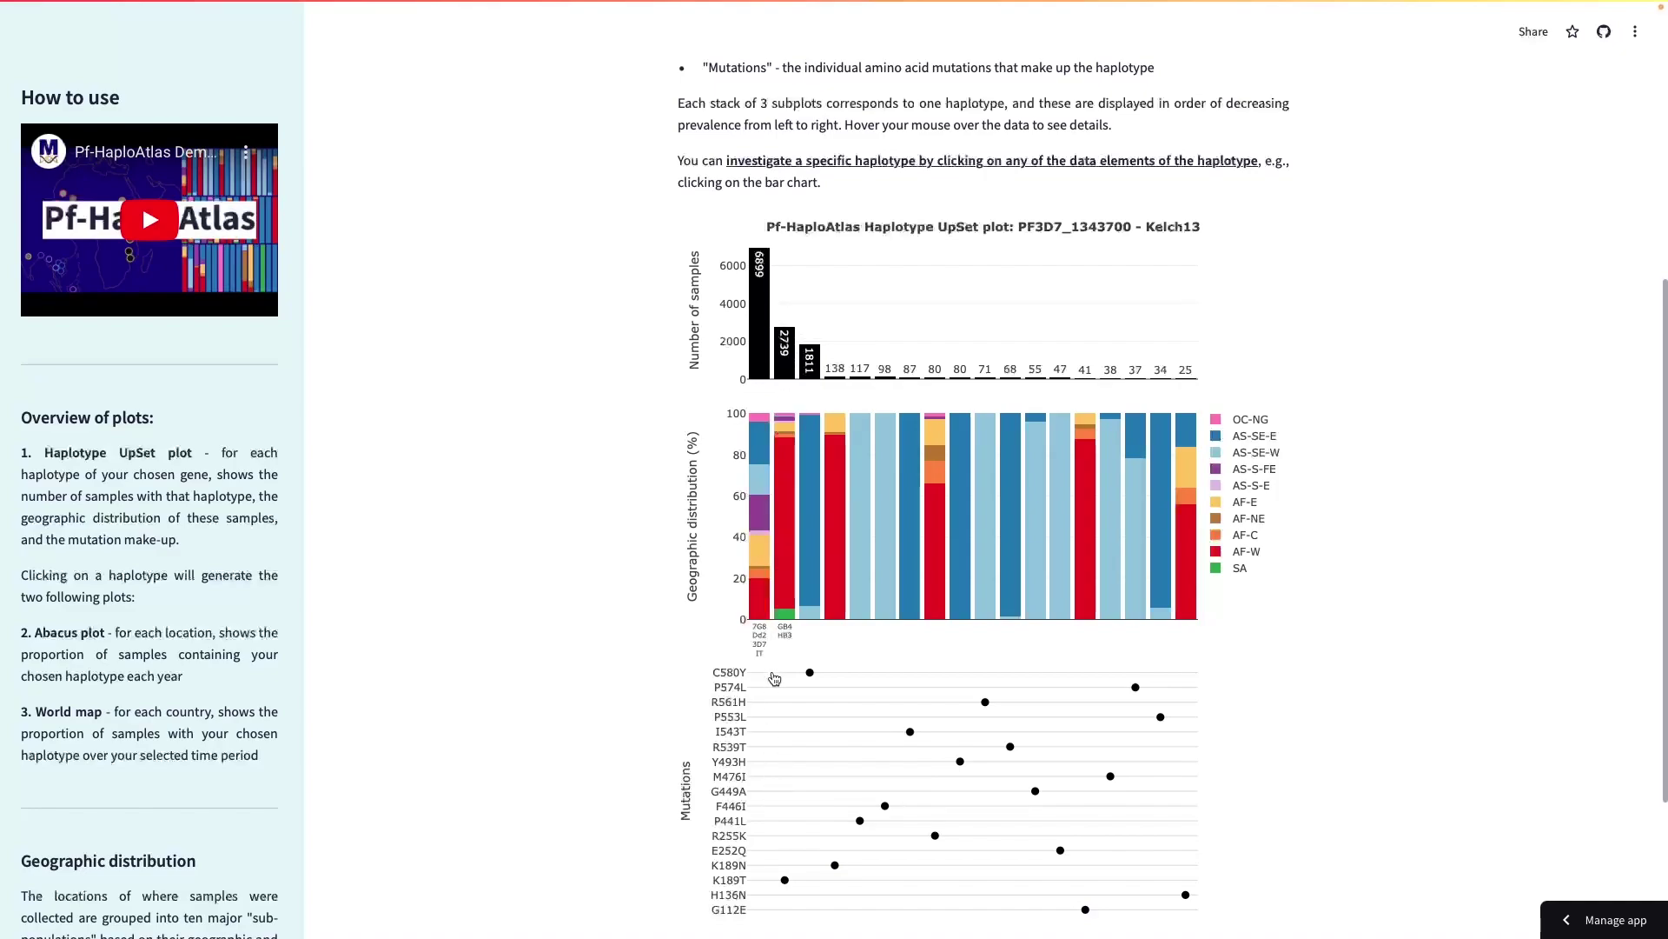
mouse_move(788, 365)
scroll(658, 602, down, 1)
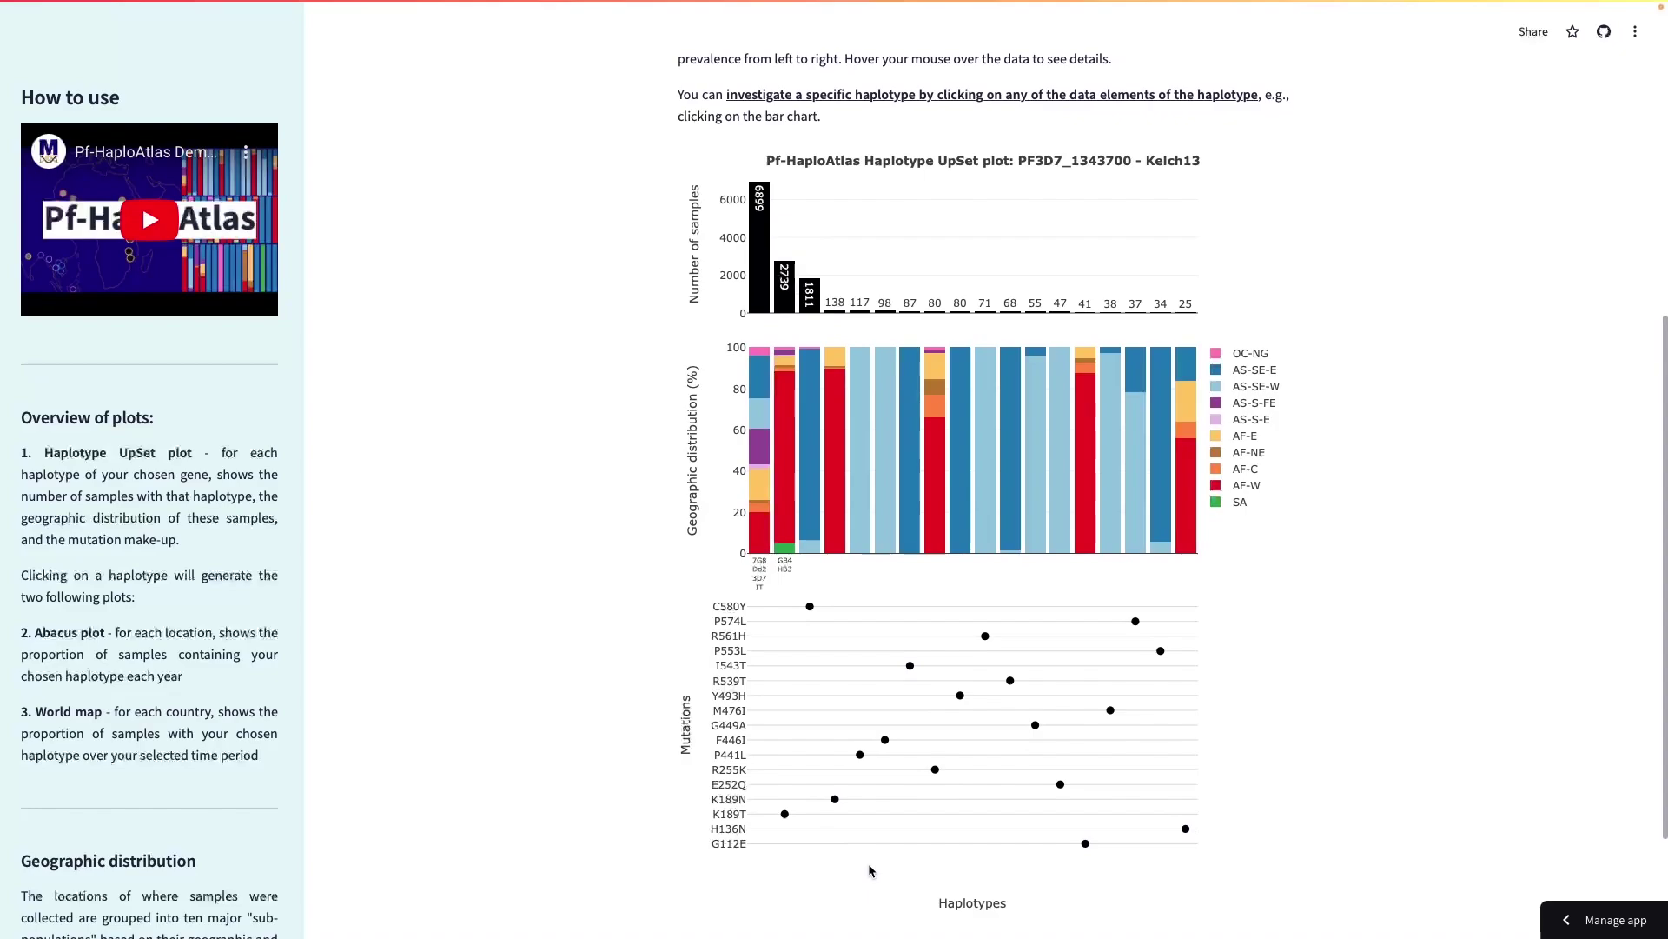
mouse_move(754, 251)
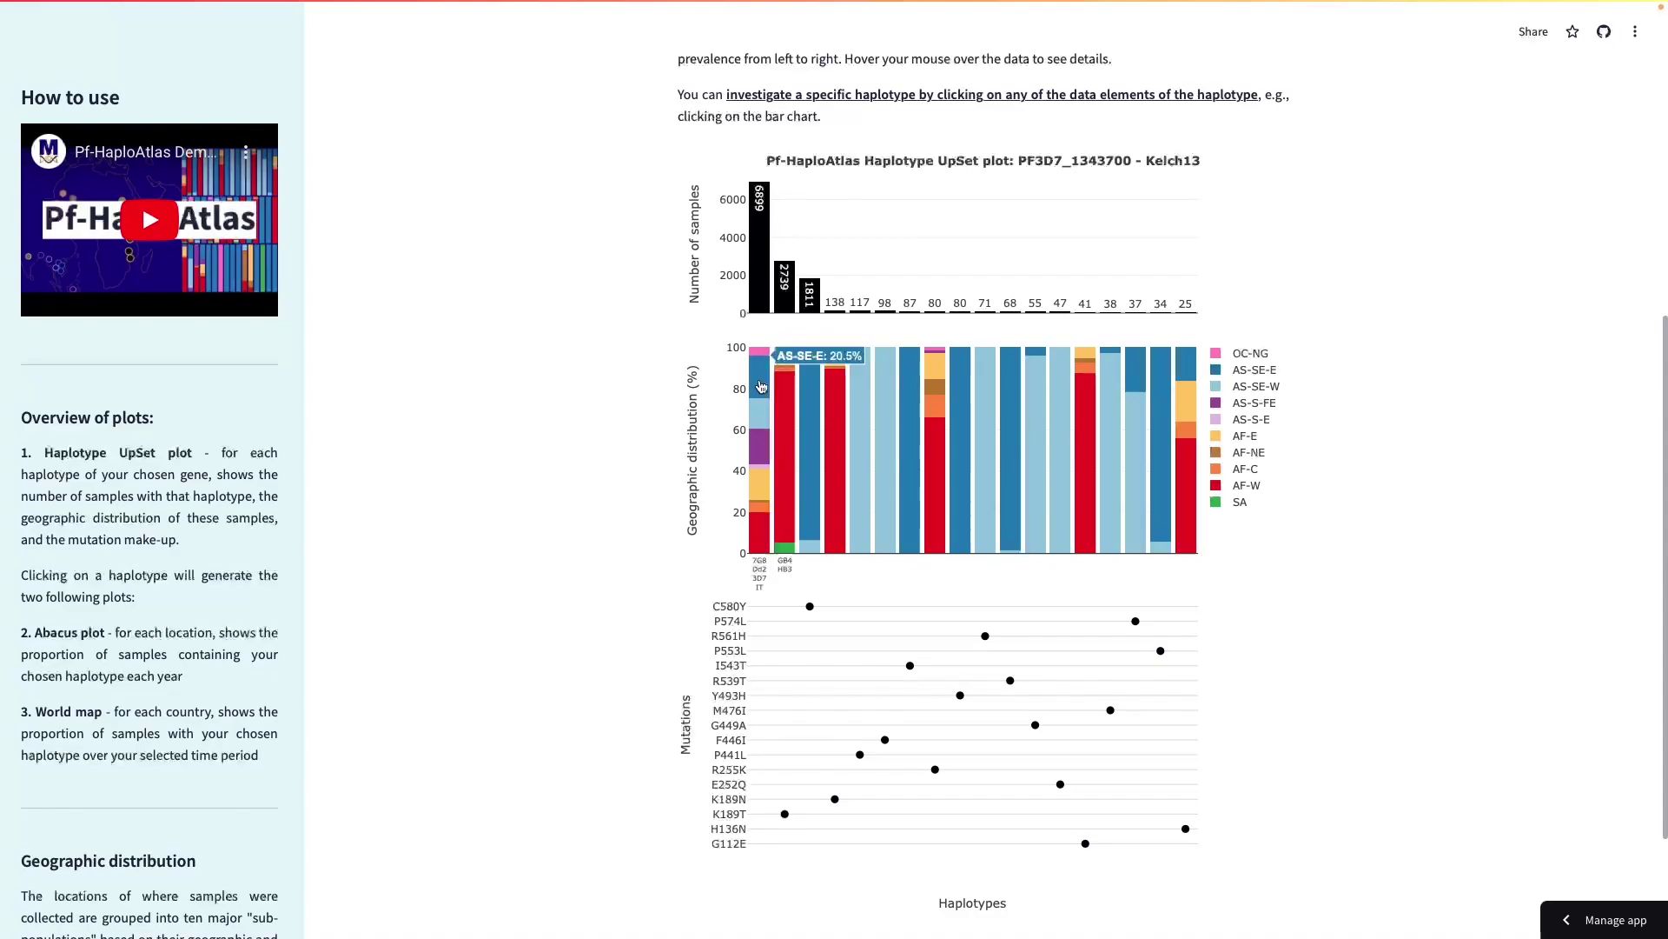
mouse_move(764, 521)
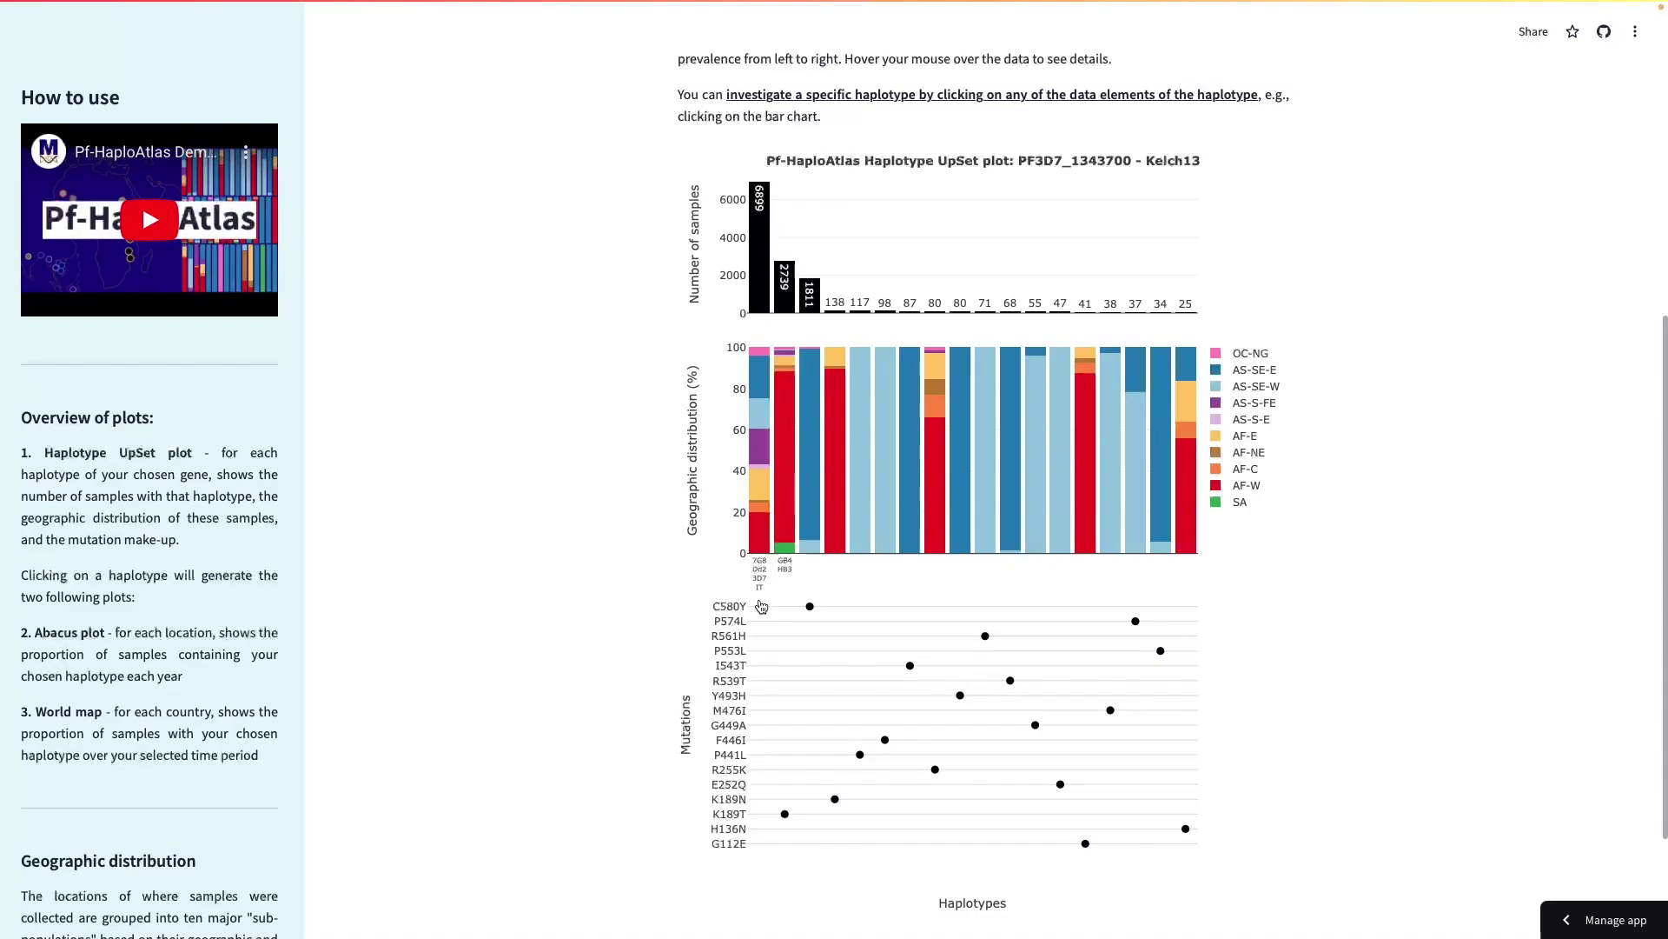
Read the Geographic distribution guide to the colour-coded sub-populations used in the UpSet plot.
scroll(761, 606, up, 1)
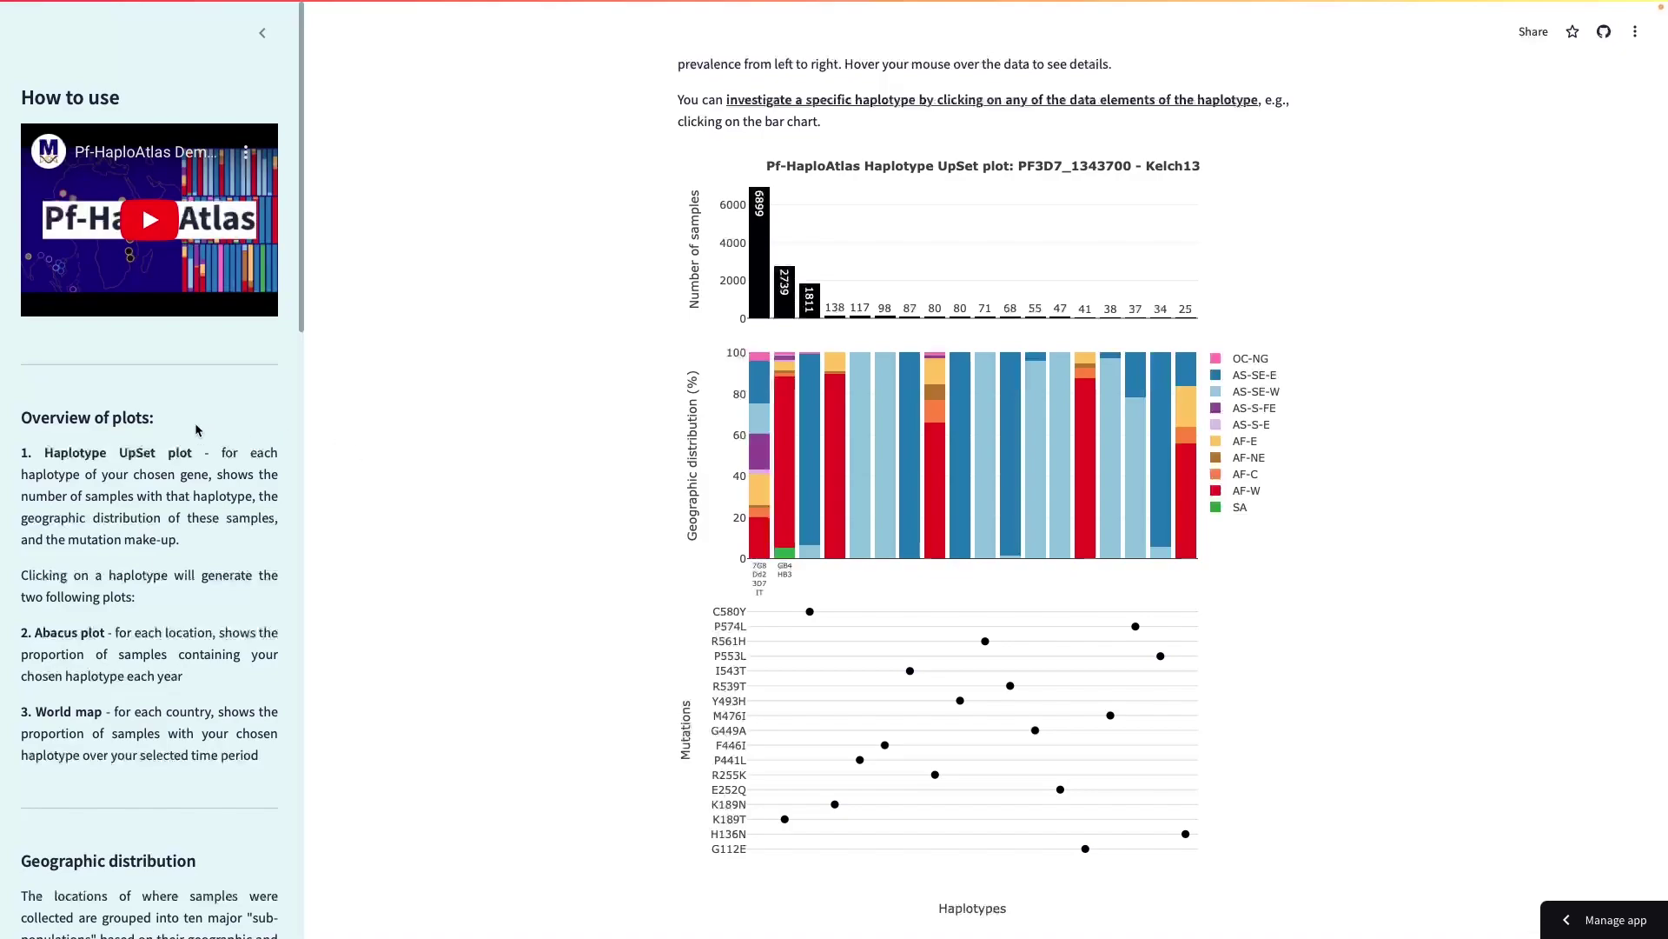
scroll(195, 429, down, 2)
scroll(195, 428, down, 5)
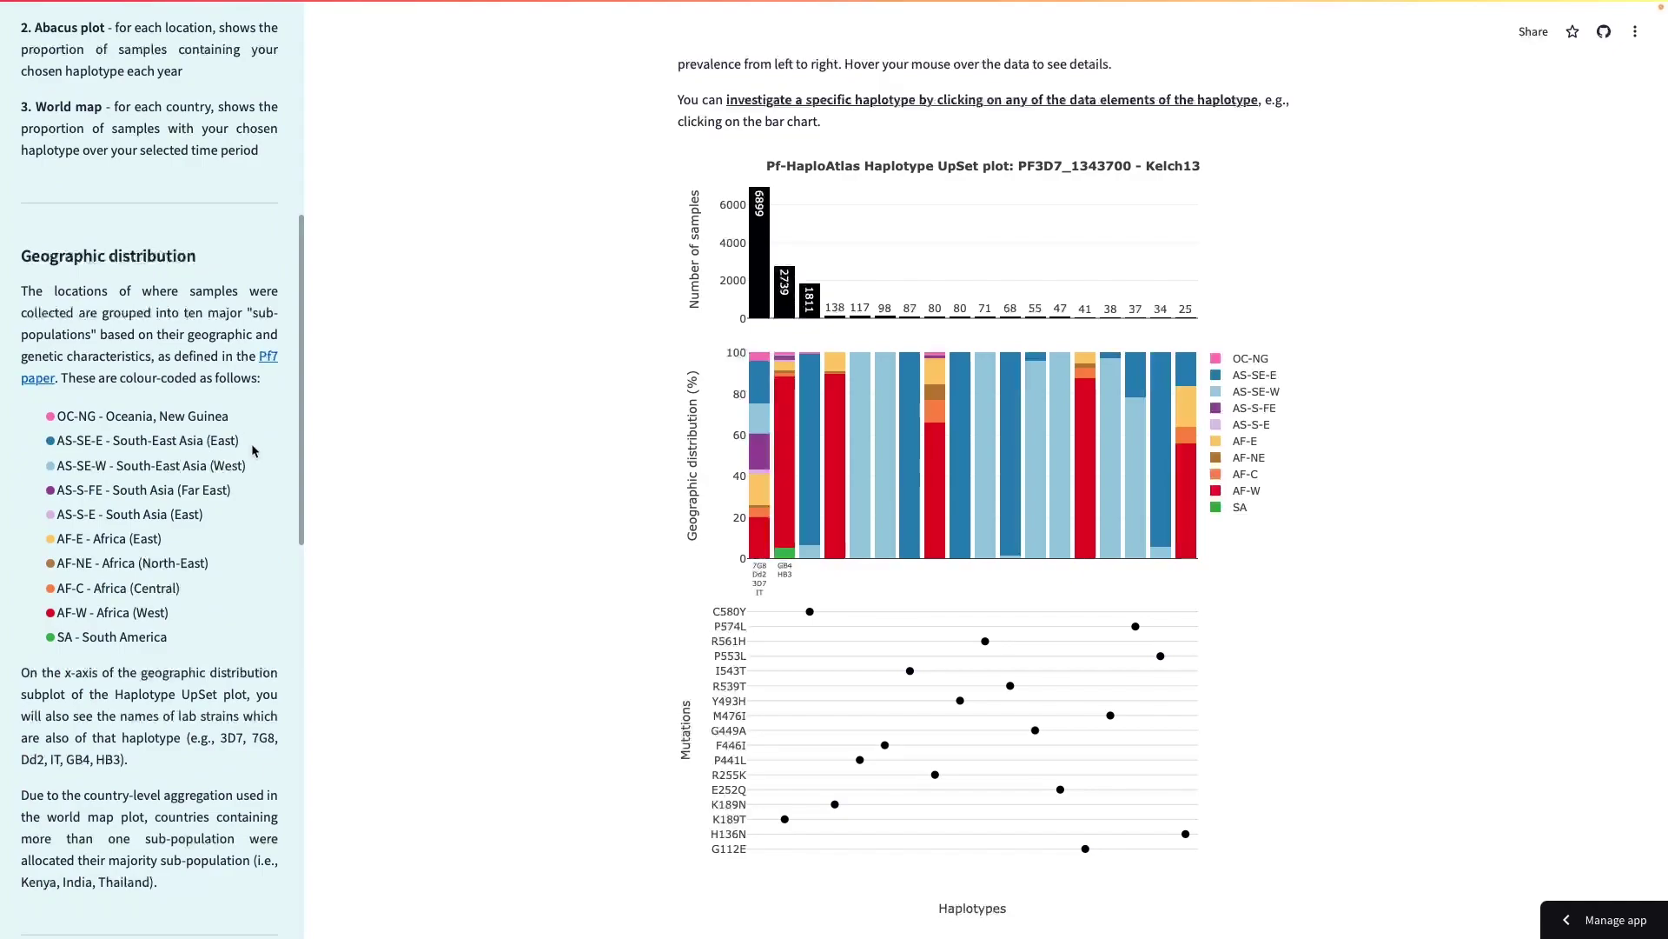
scroll(255, 451, up, 1)
scroll(256, 451, up, 7)
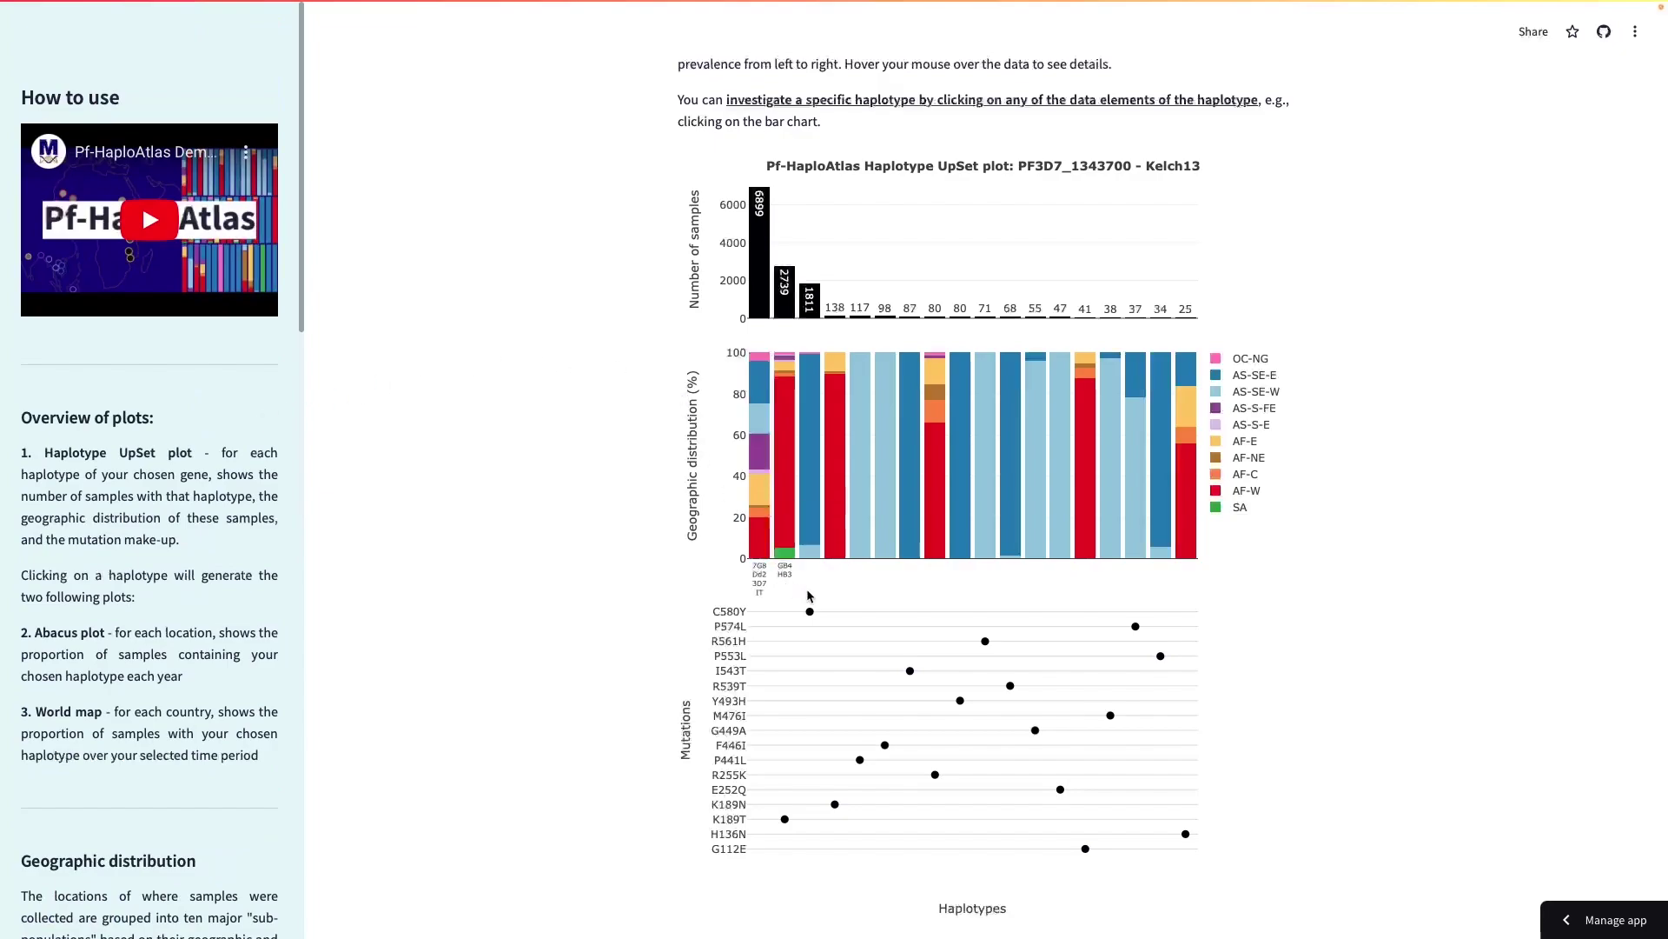
Select the C580Y haplotype in the UpSet plot to generate its Abacus plot.
mouse_move(810, 612)
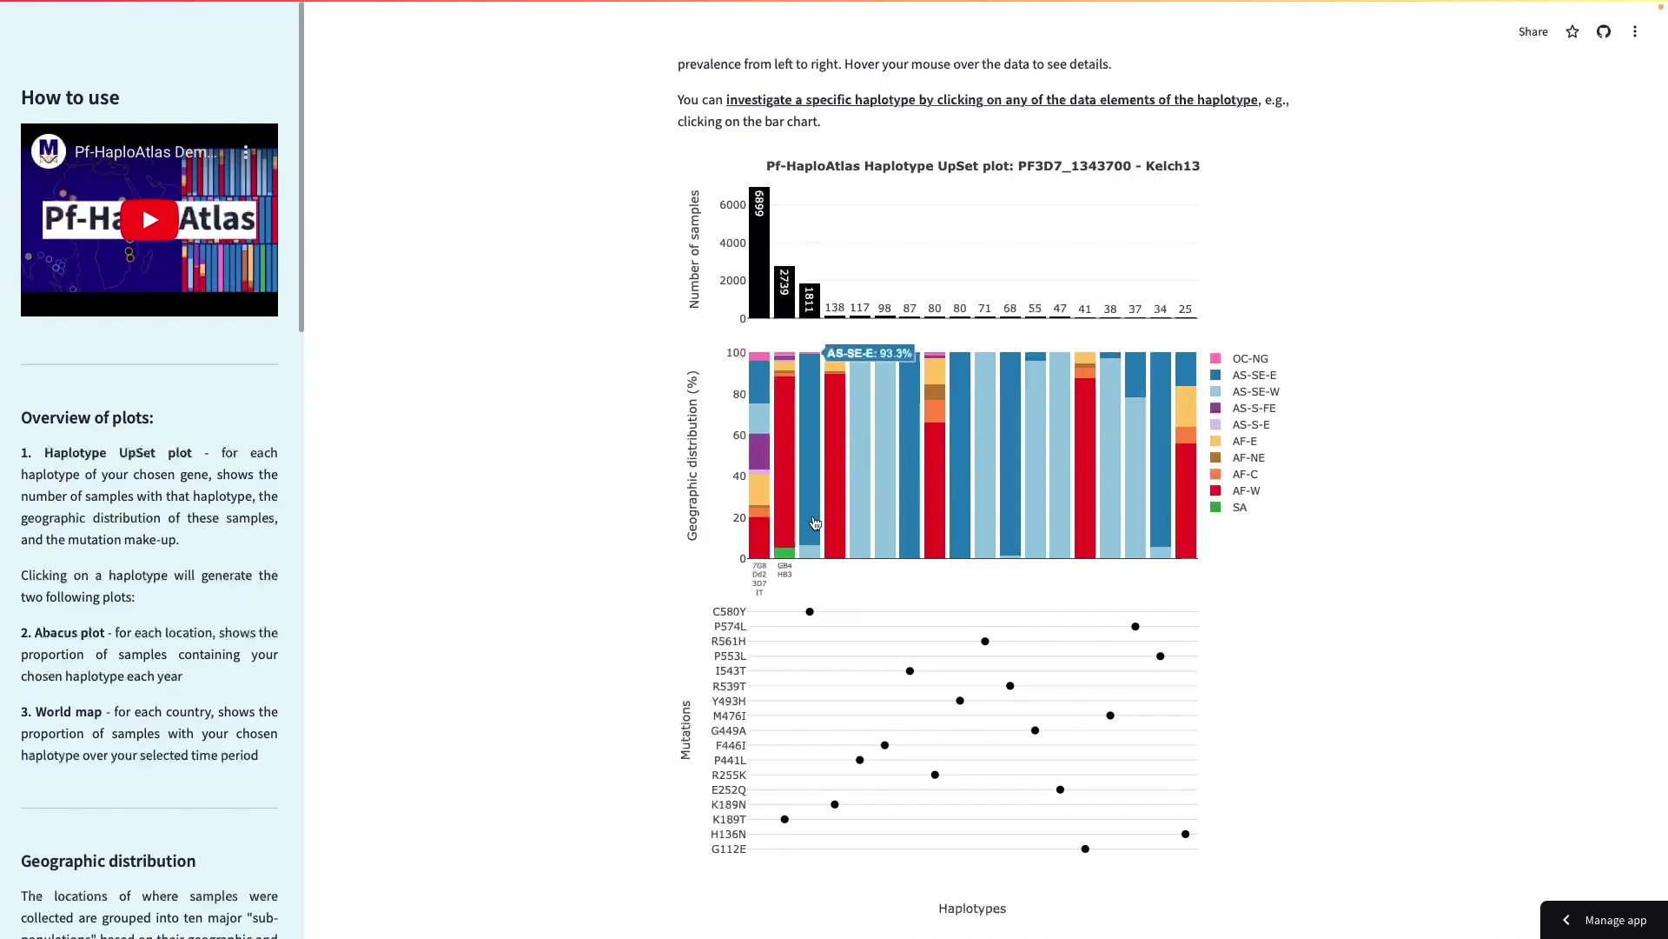
click(812, 414)
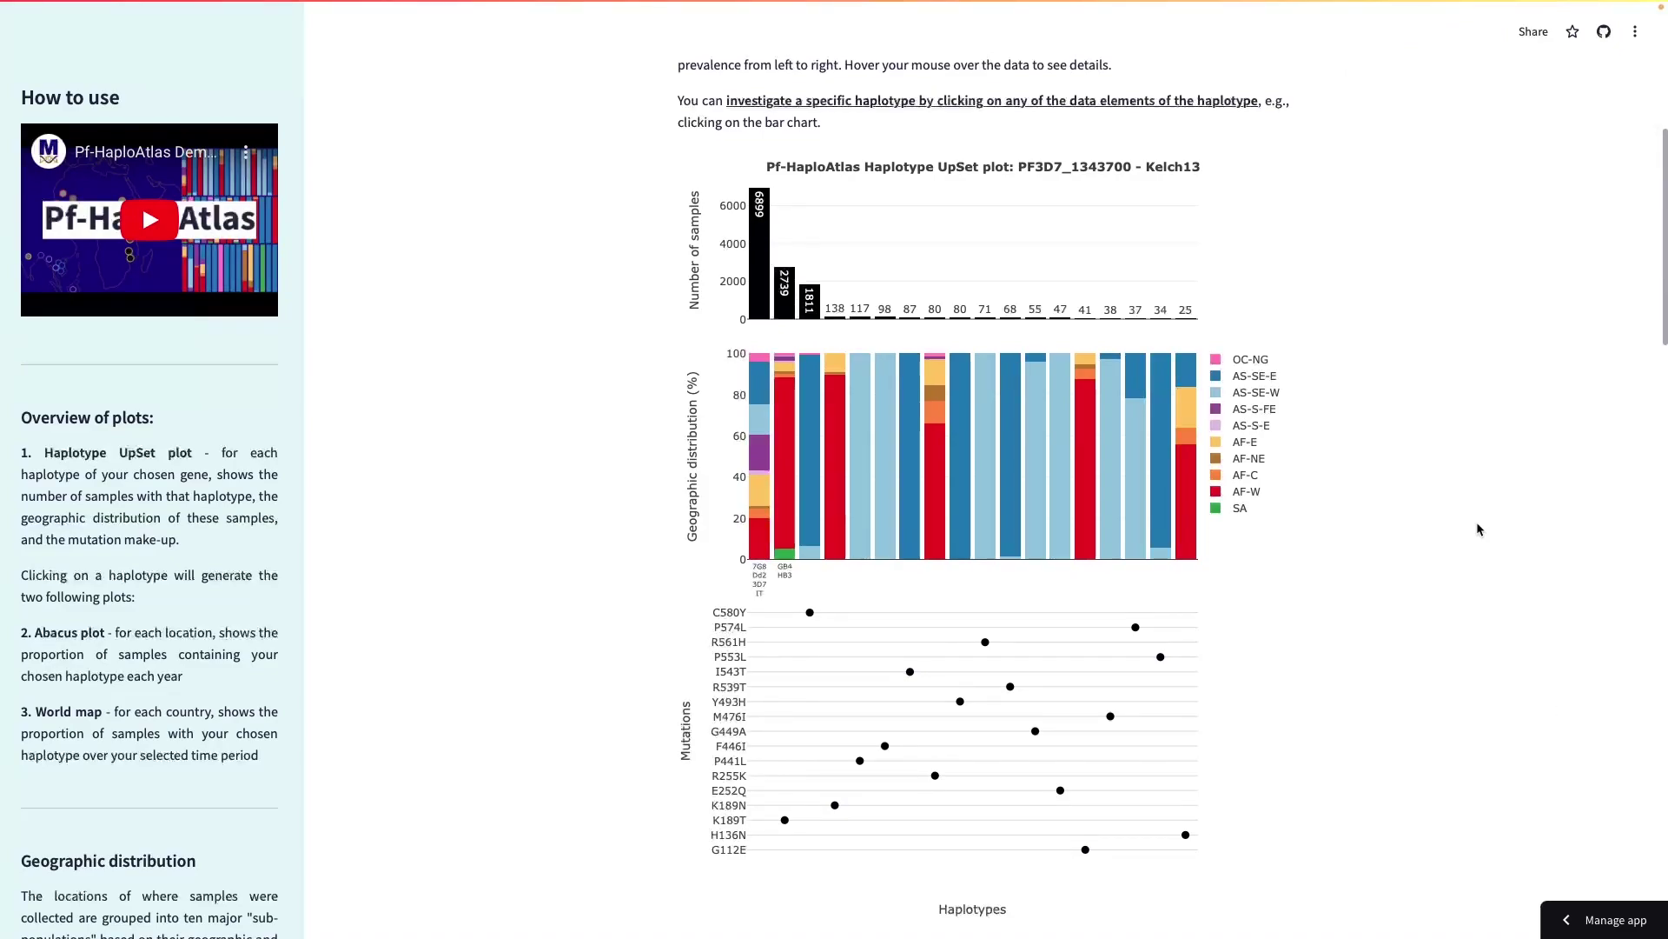
scroll(1478, 530, down, 4)
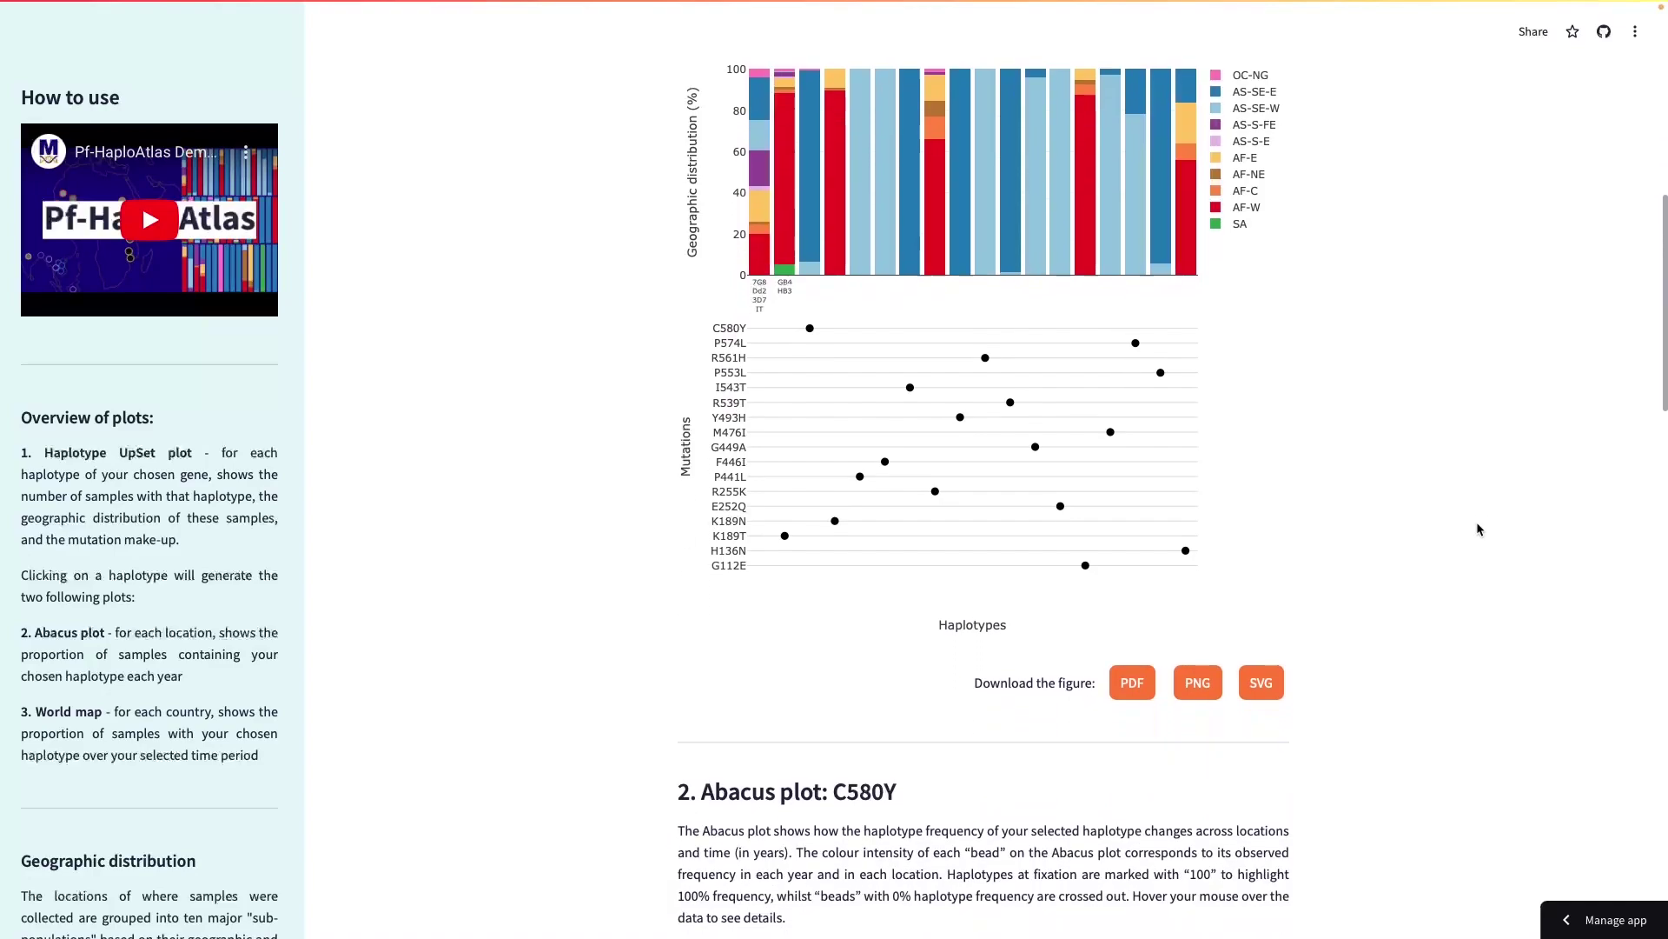
scroll(1478, 530, down, 3)
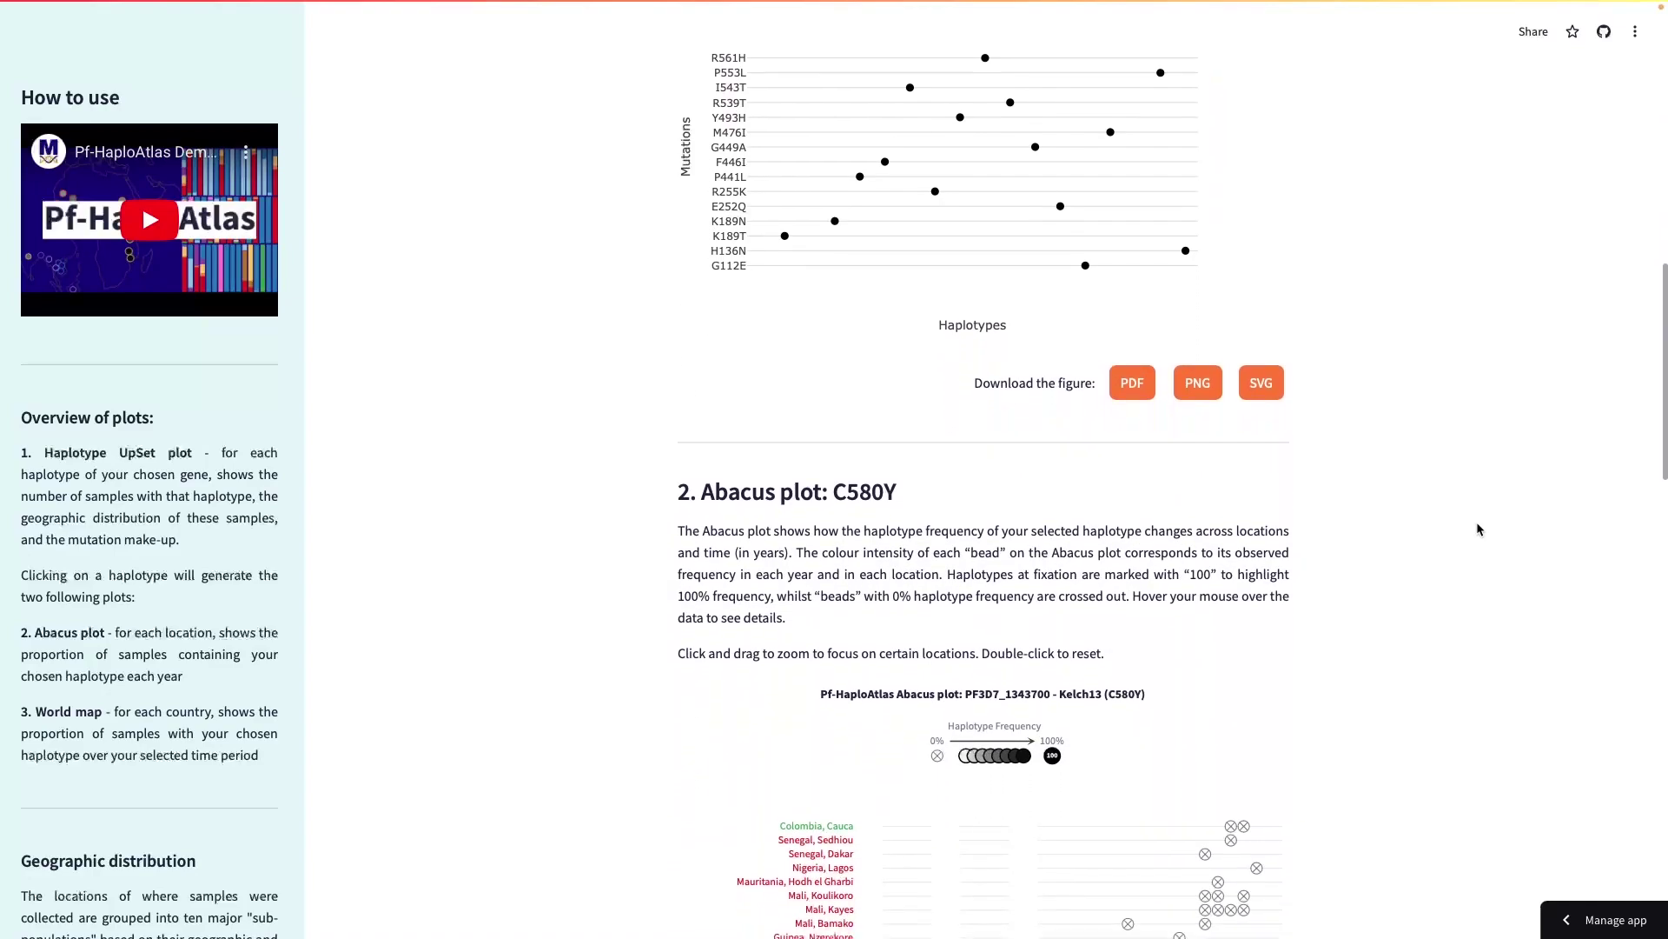
scroll(1478, 529, down, 2)
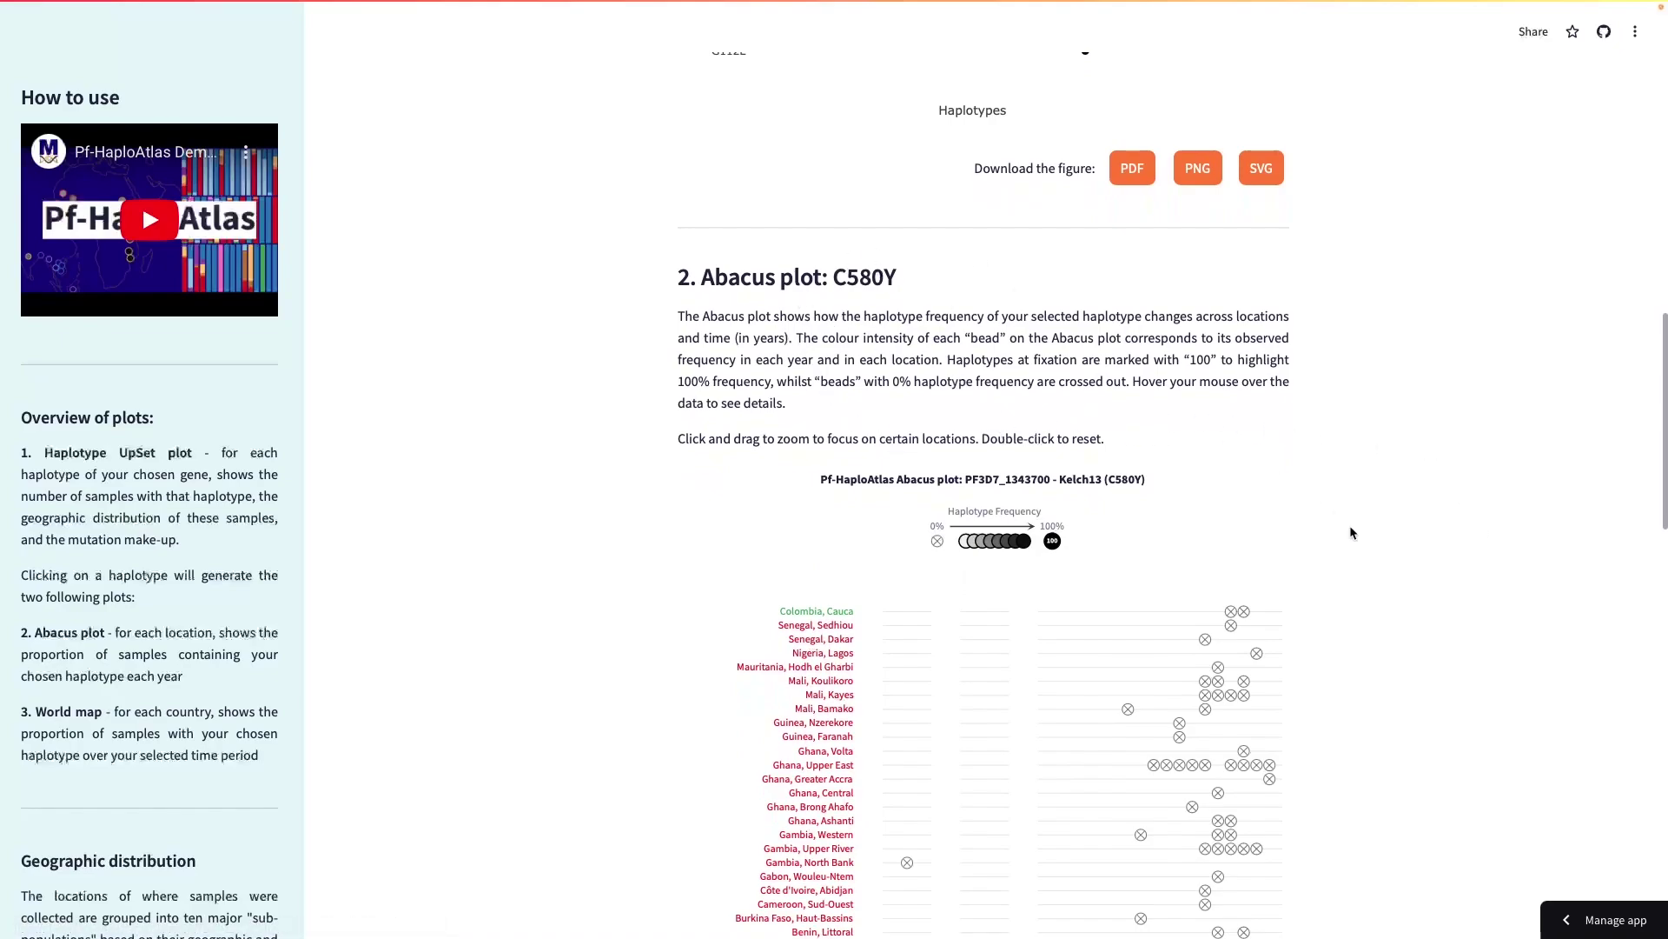
Examine the C580Y Abacus plot across all locations, including the Kenya, Kilifi beads from the 1990s and the haplotype frequency scale.
scroll(1351, 527, down, 2)
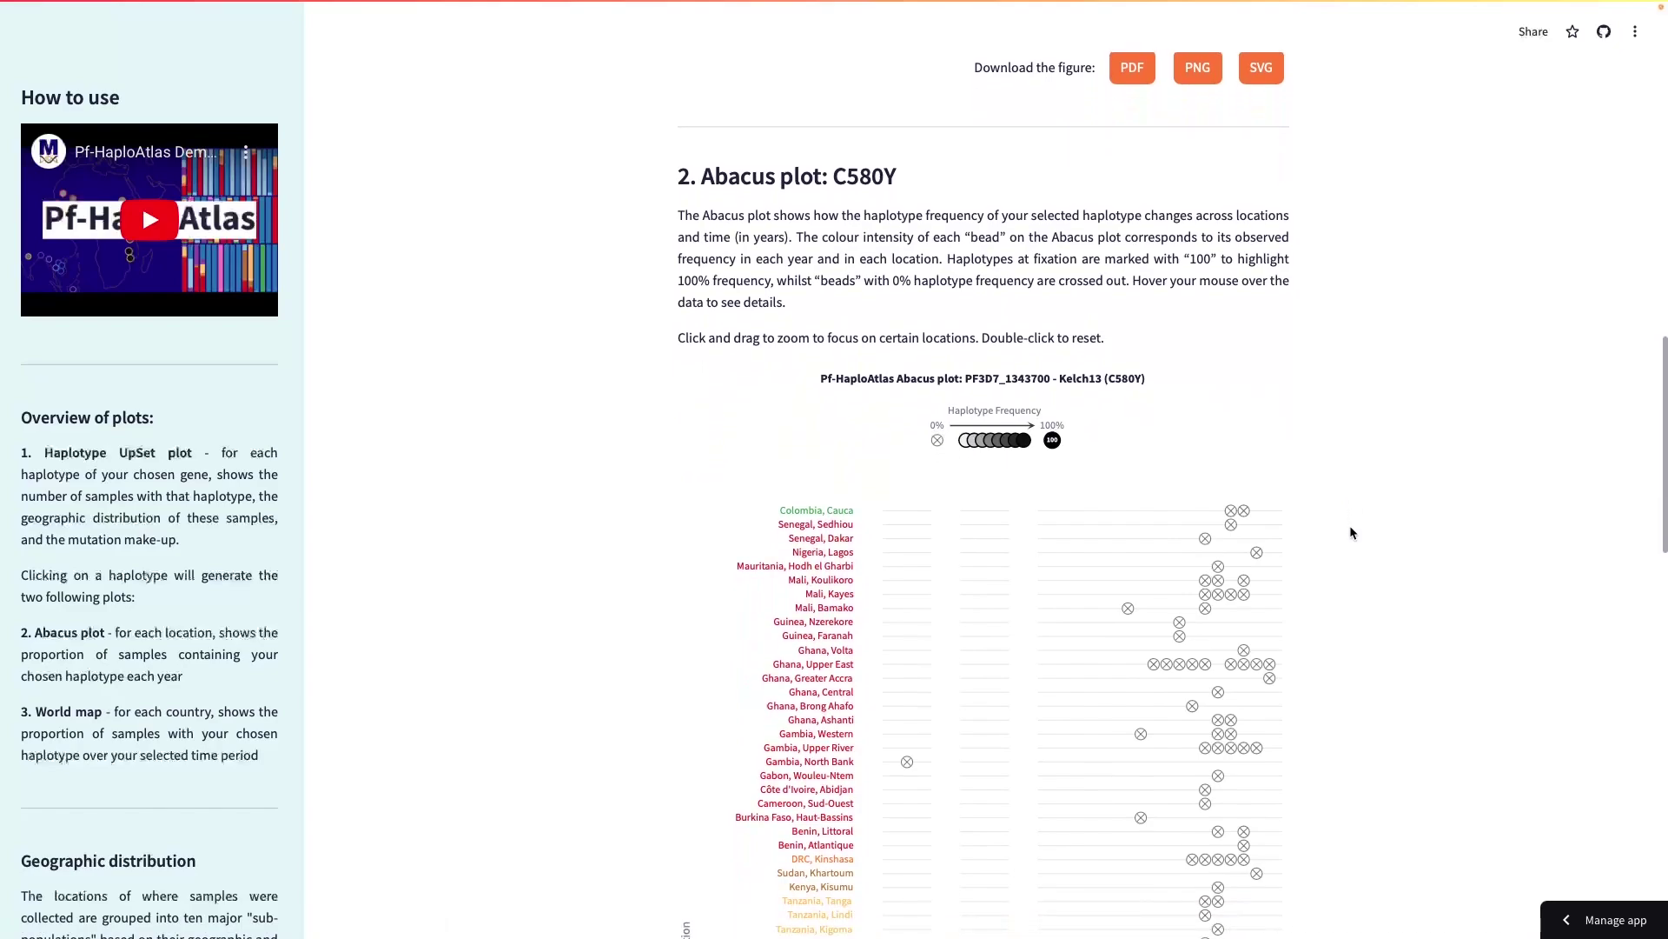
scroll(1352, 532, down, 3)
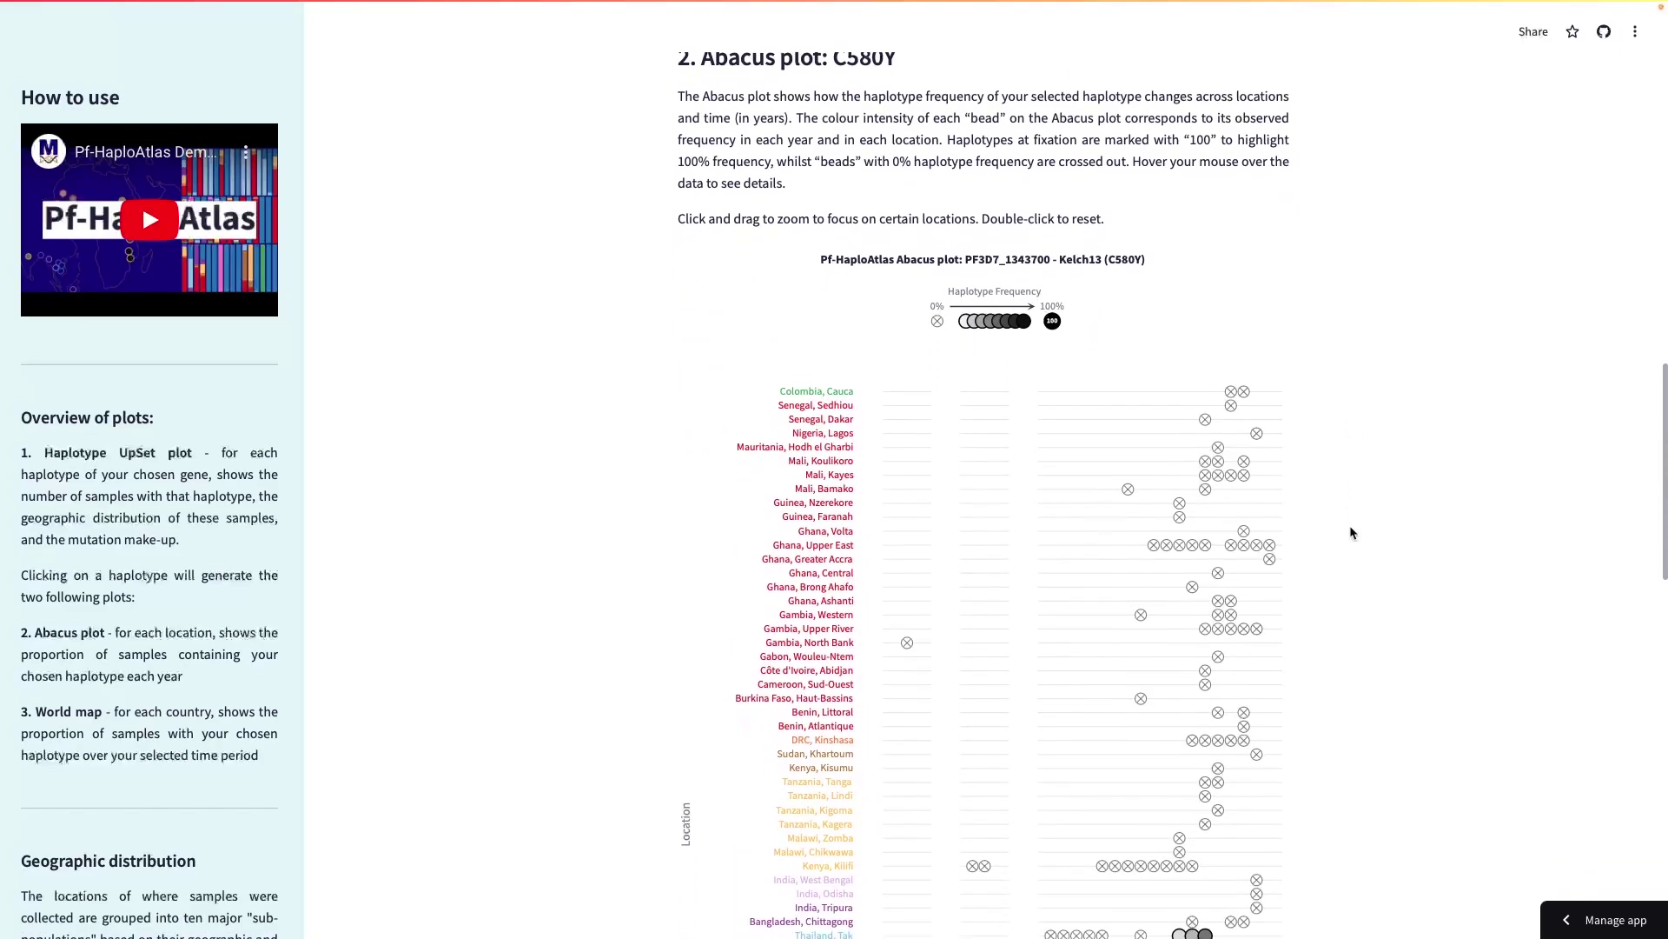
scroll(1350, 528, down, 7)
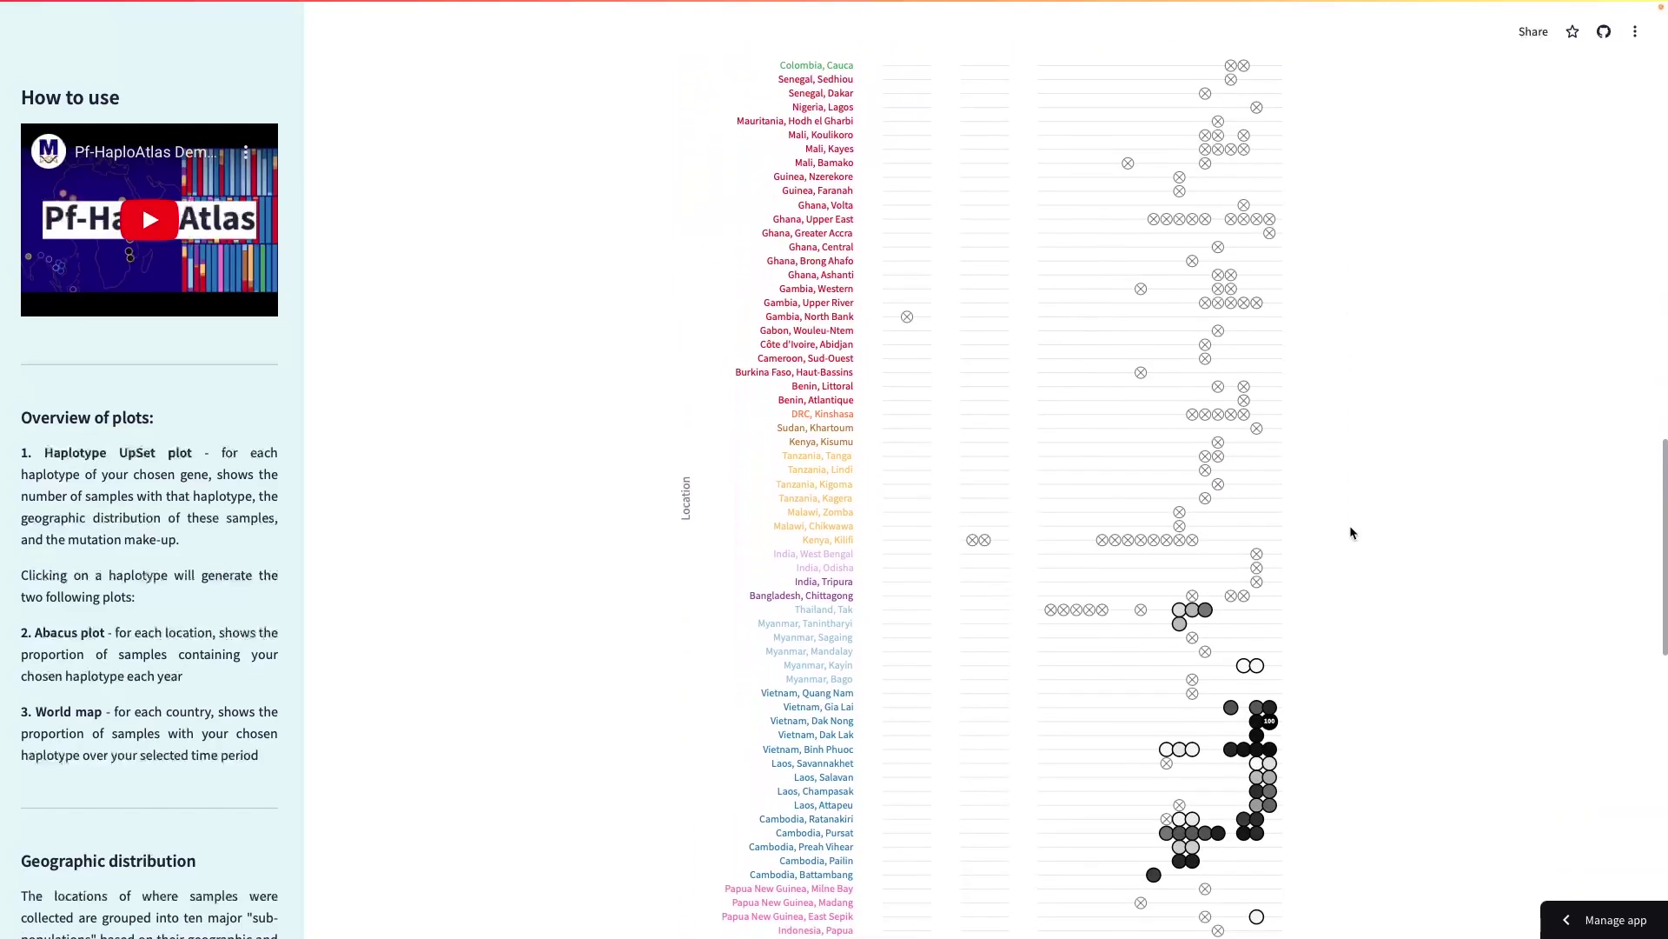
scroll(1352, 532, down, 3)
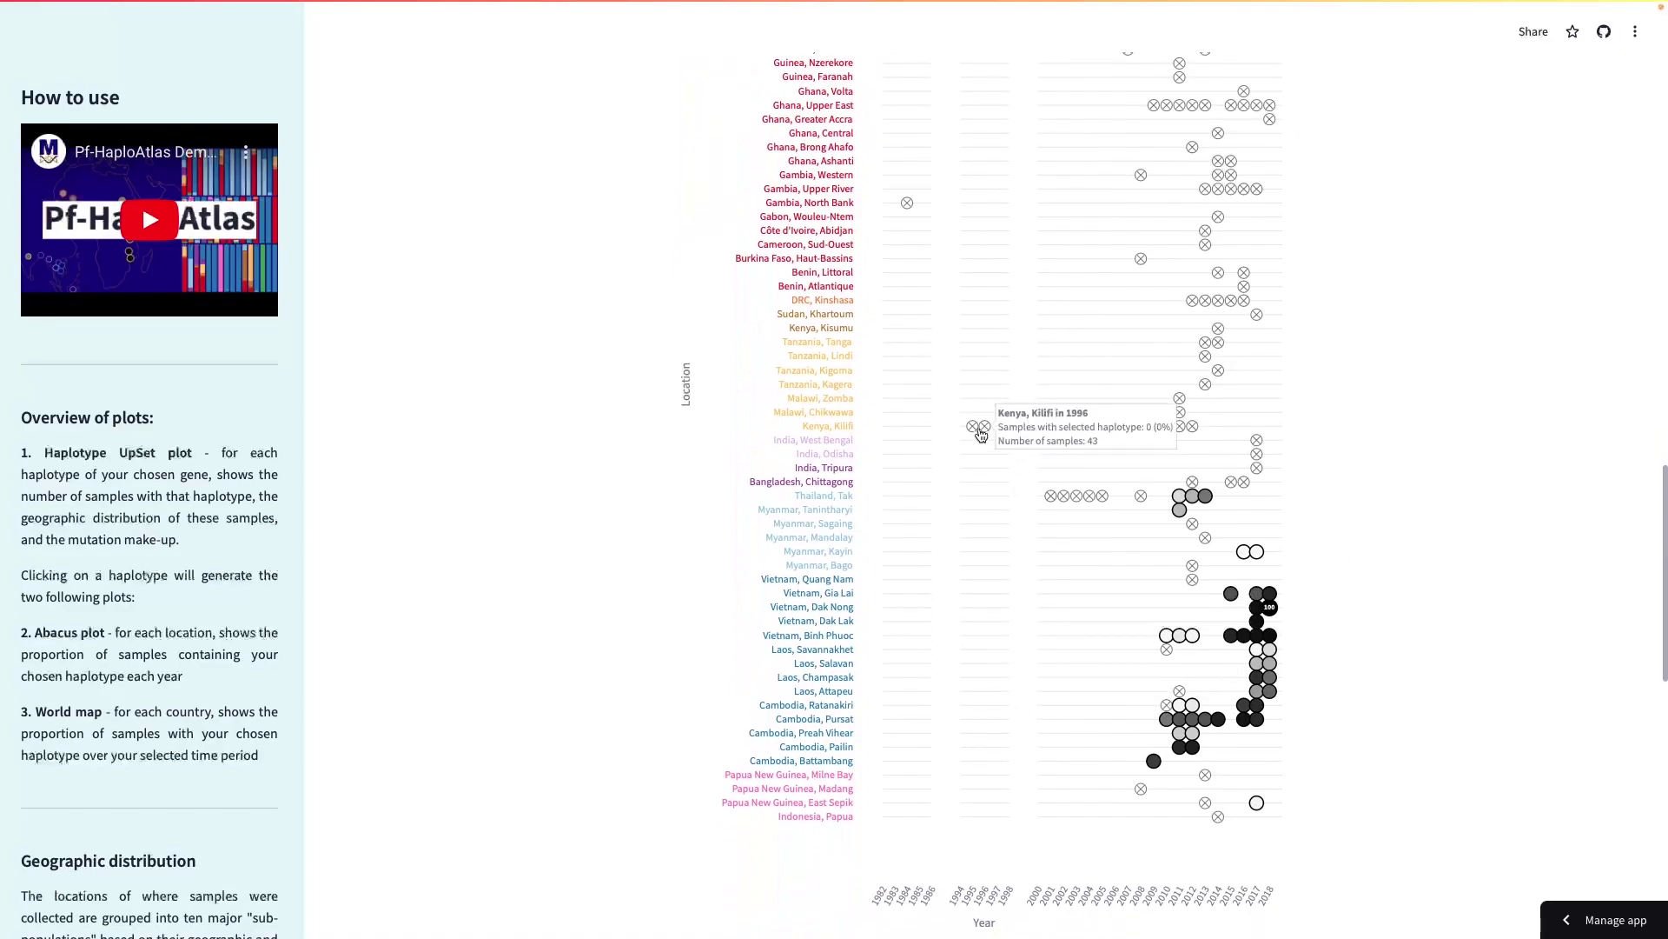
mouse_move(971, 434)
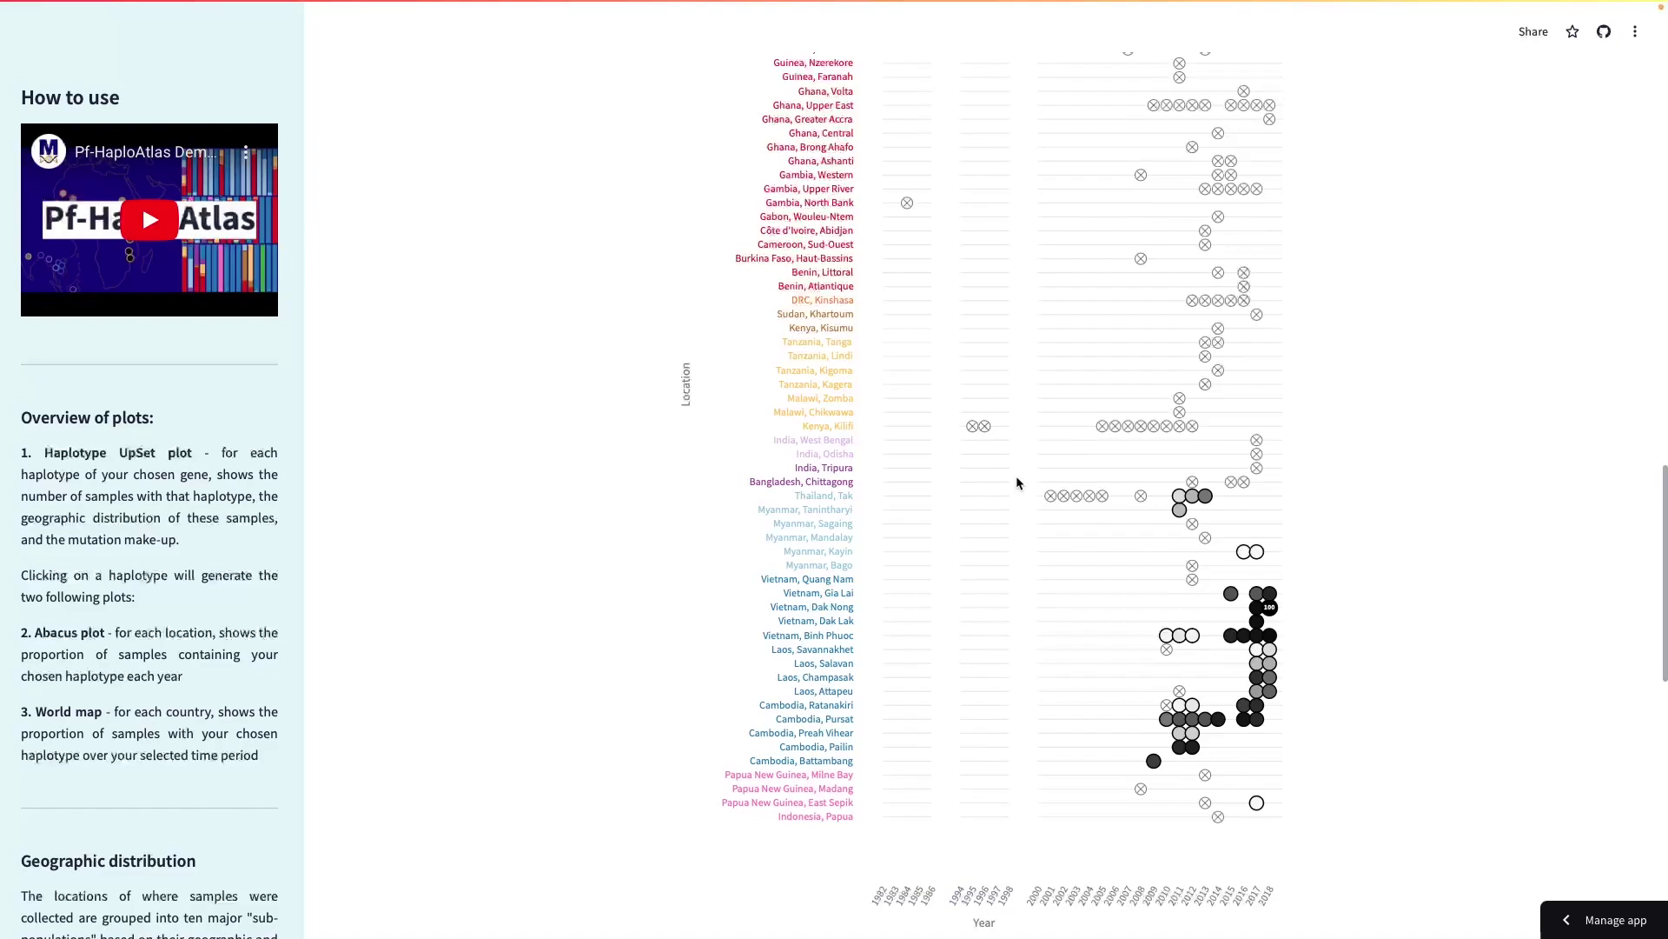
scroll(1016, 478, up, 3)
scroll(1016, 477, up, 2)
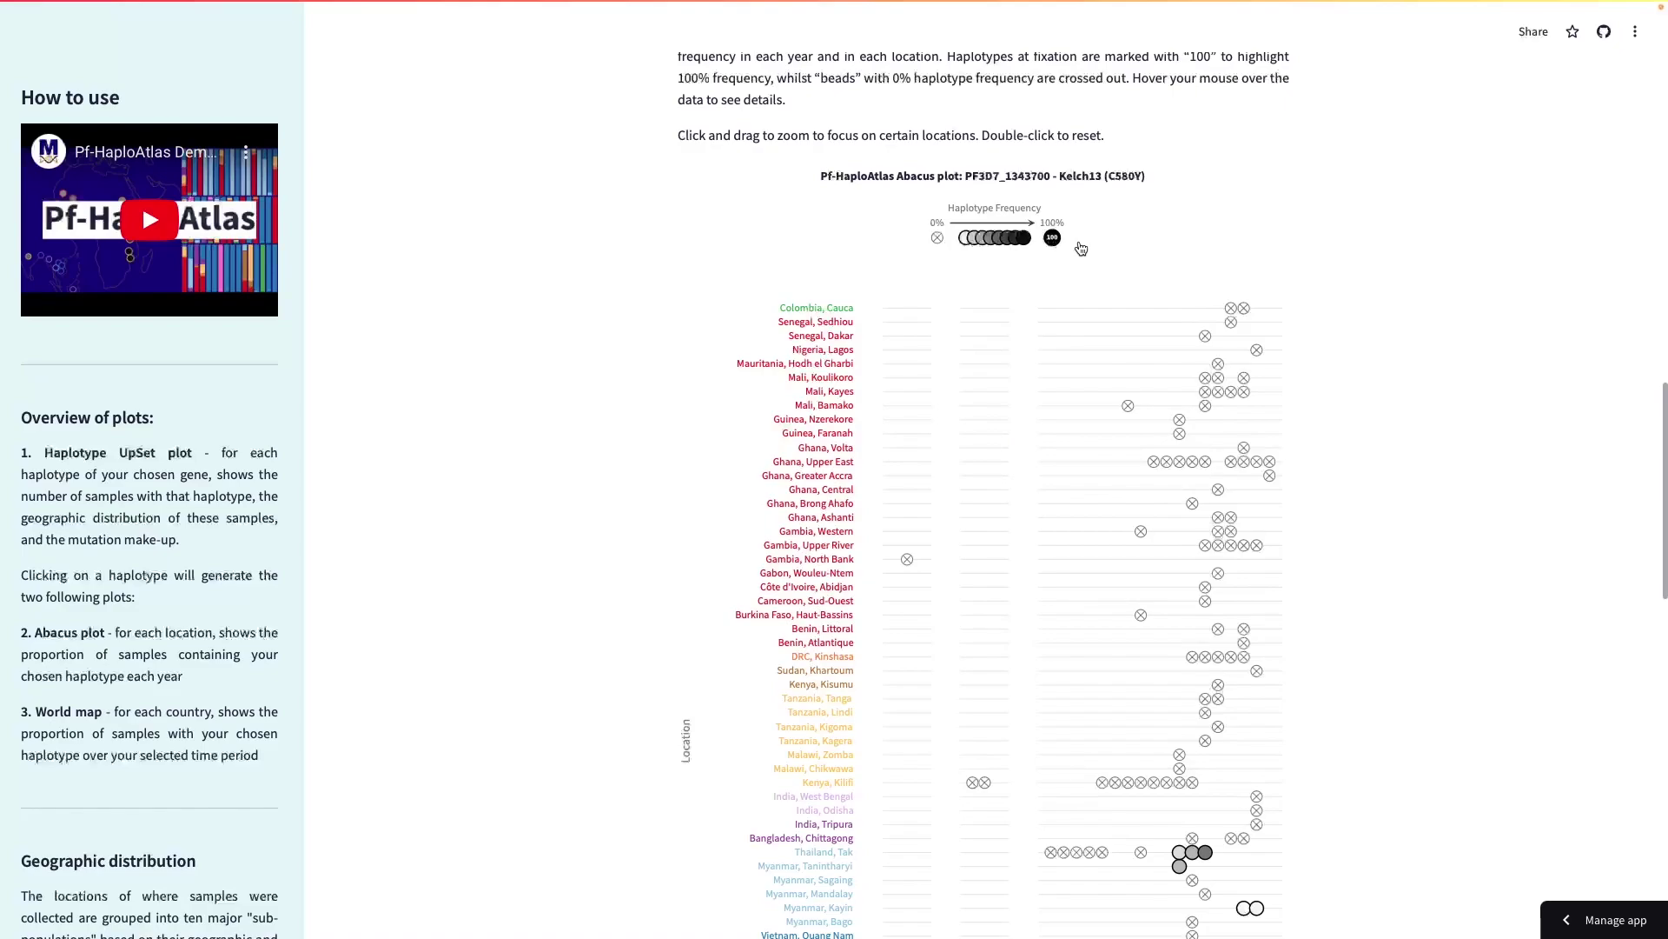
Examine the C580Y Abacus plot's South-East Asian locations, checking the bead details for Thailand, Tak across the years from 2001 to 2012.
scroll(994, 347, down, 2)
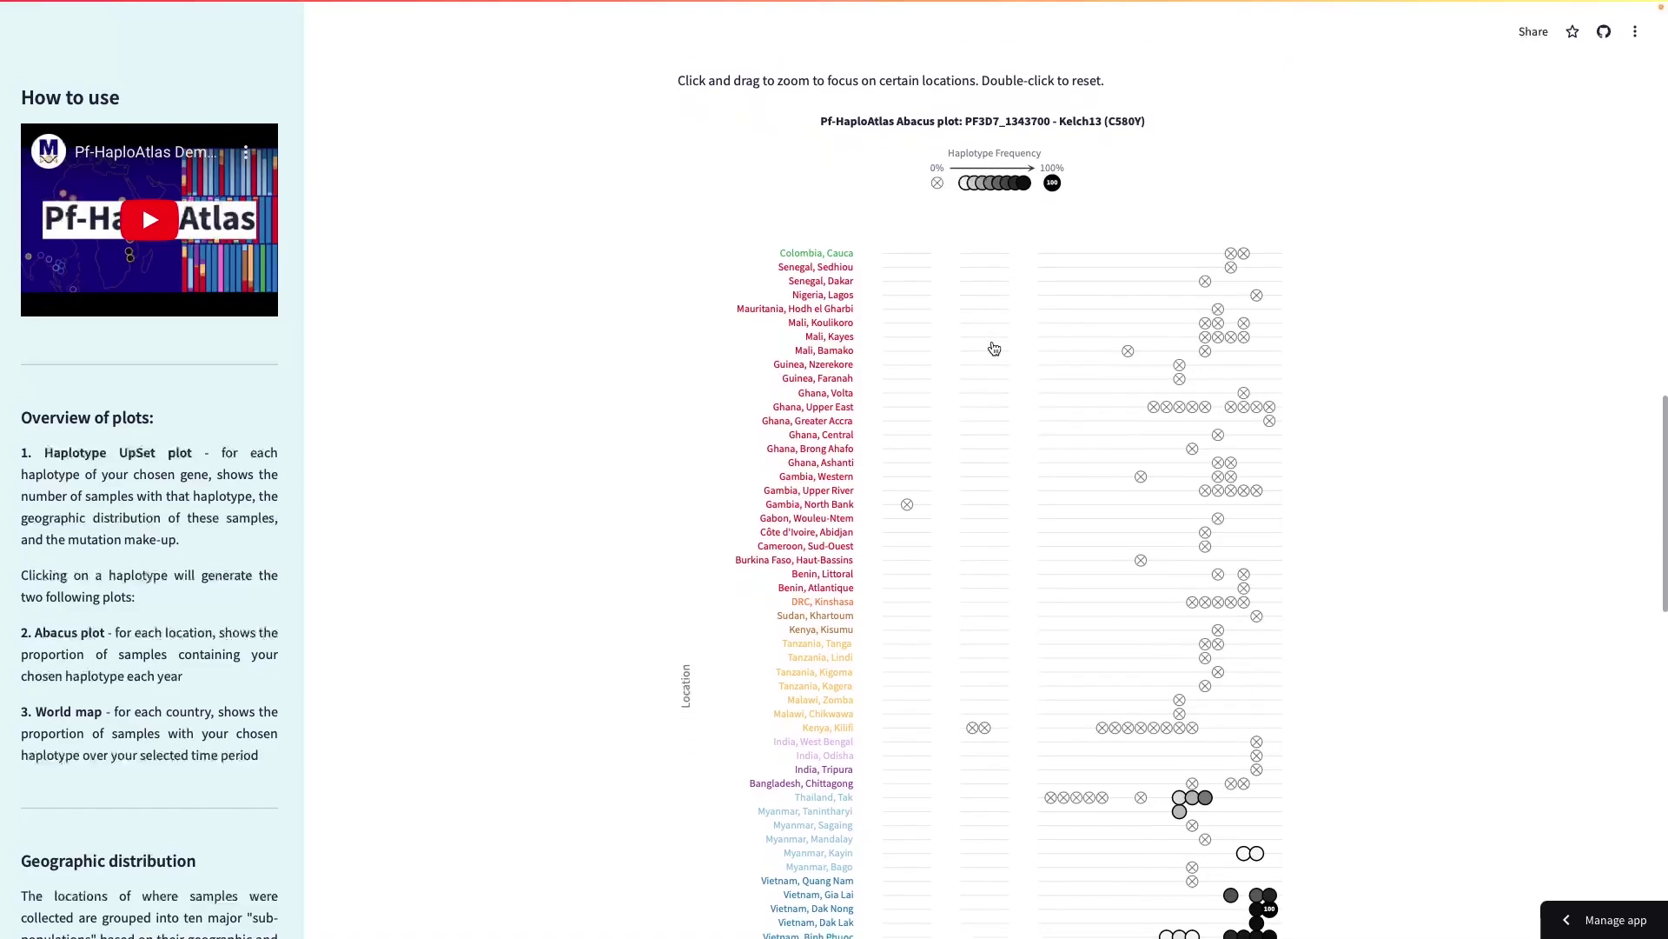
scroll(994, 348, down, 3)
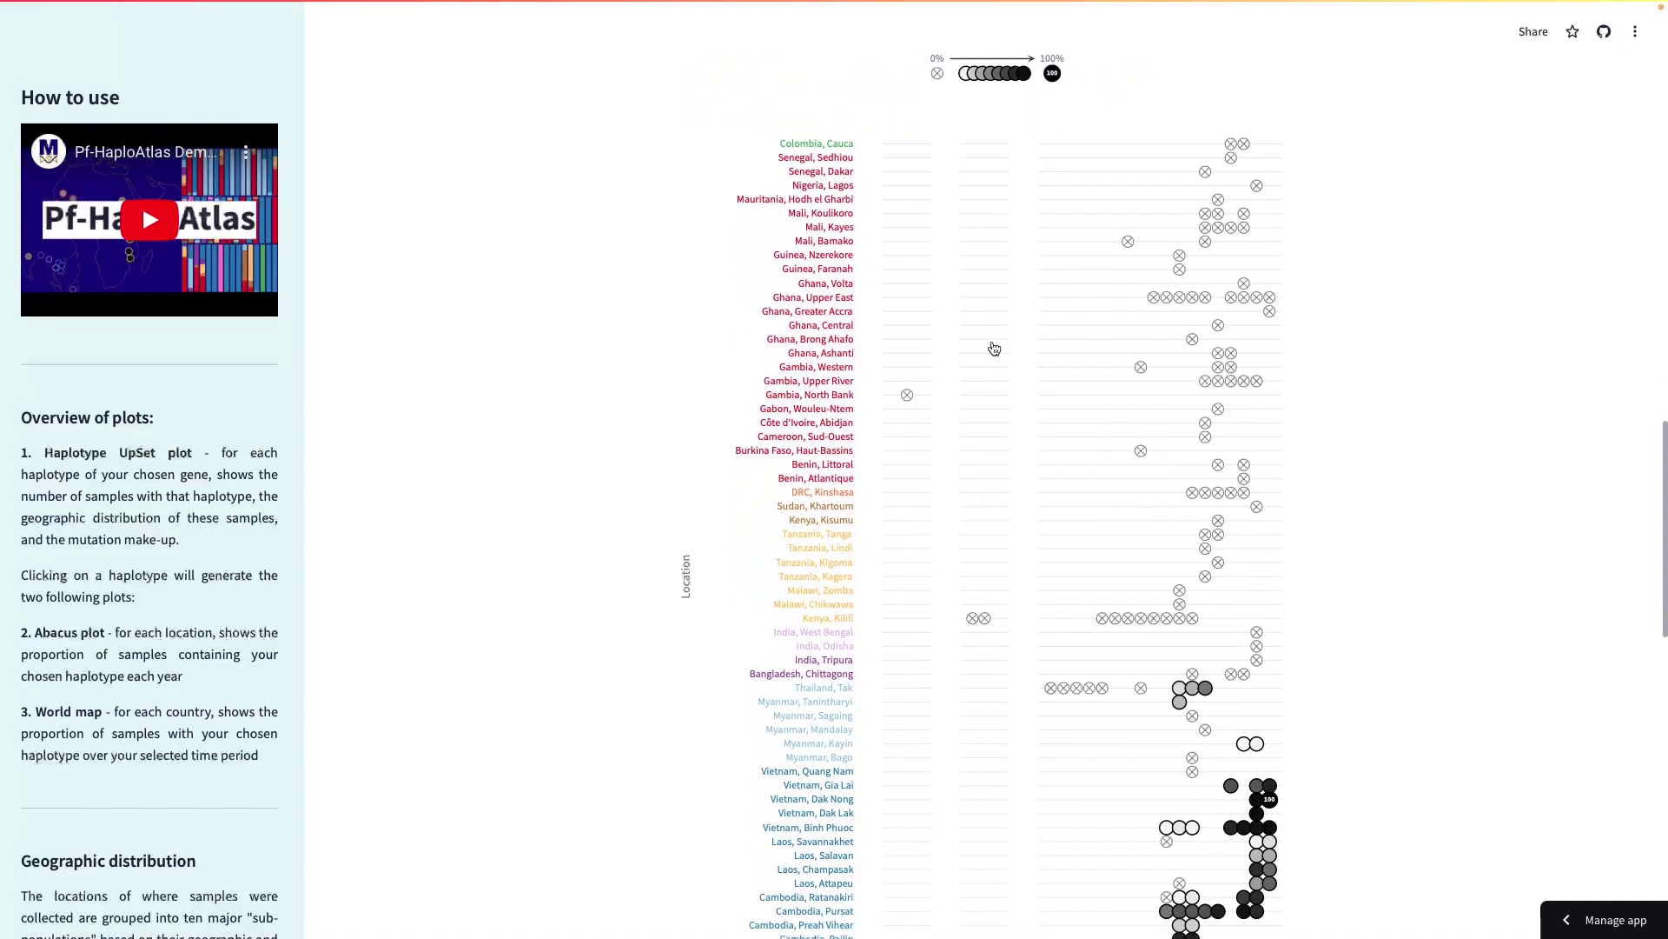
scroll(994, 348, down, 2)
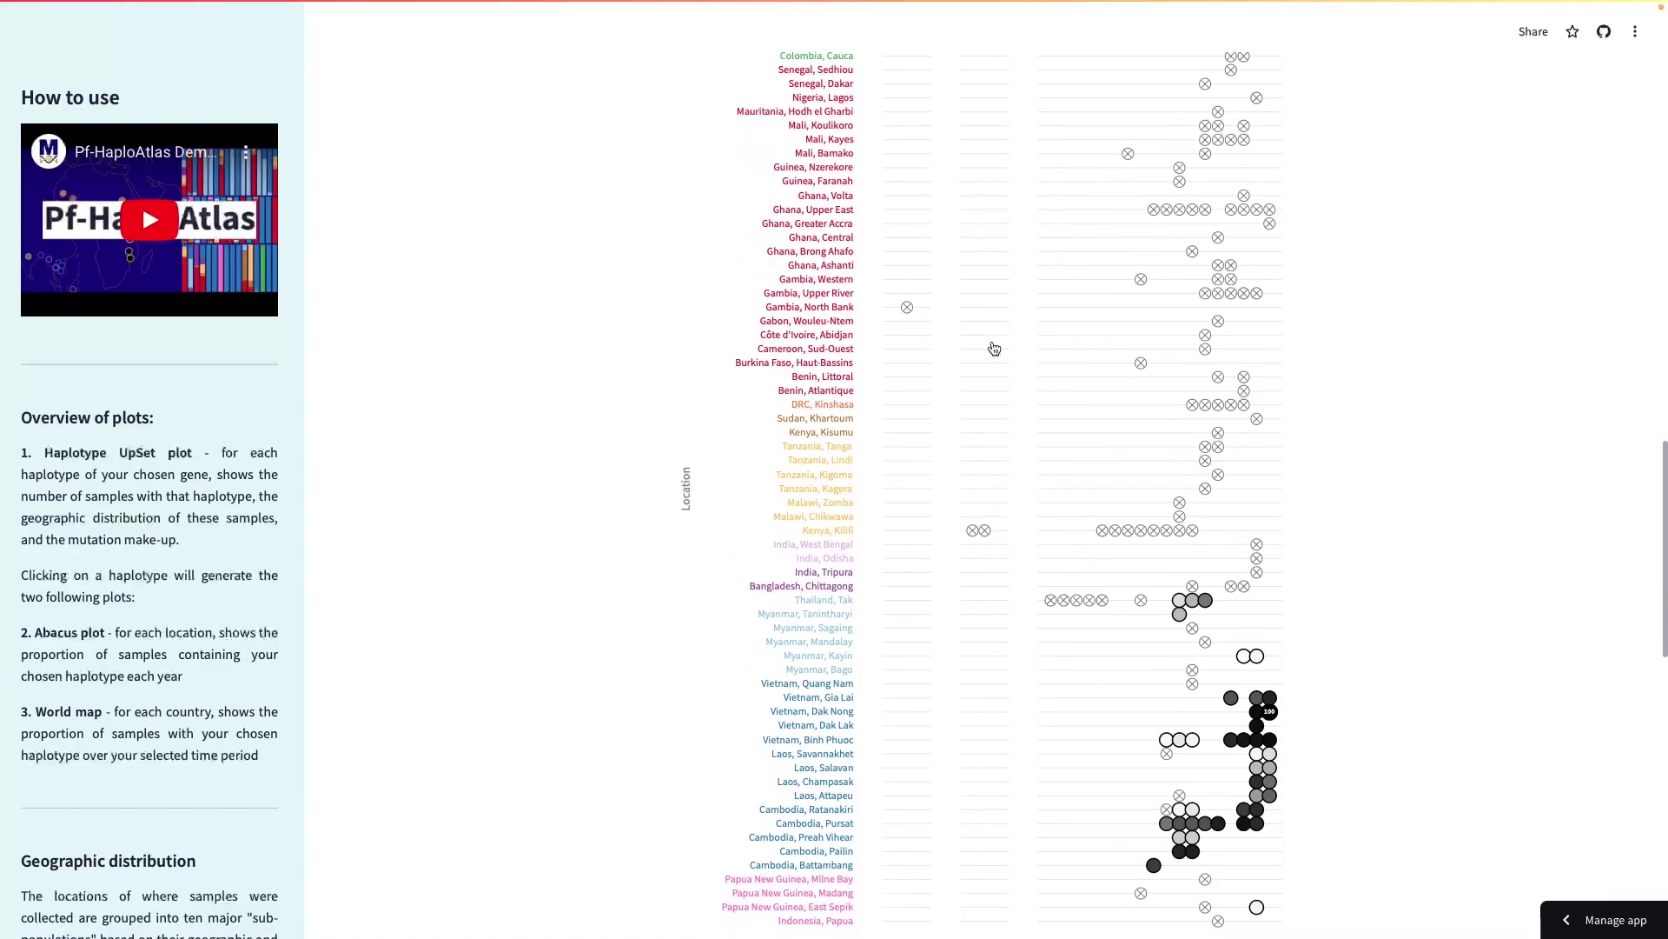
scroll(994, 348, down, 2)
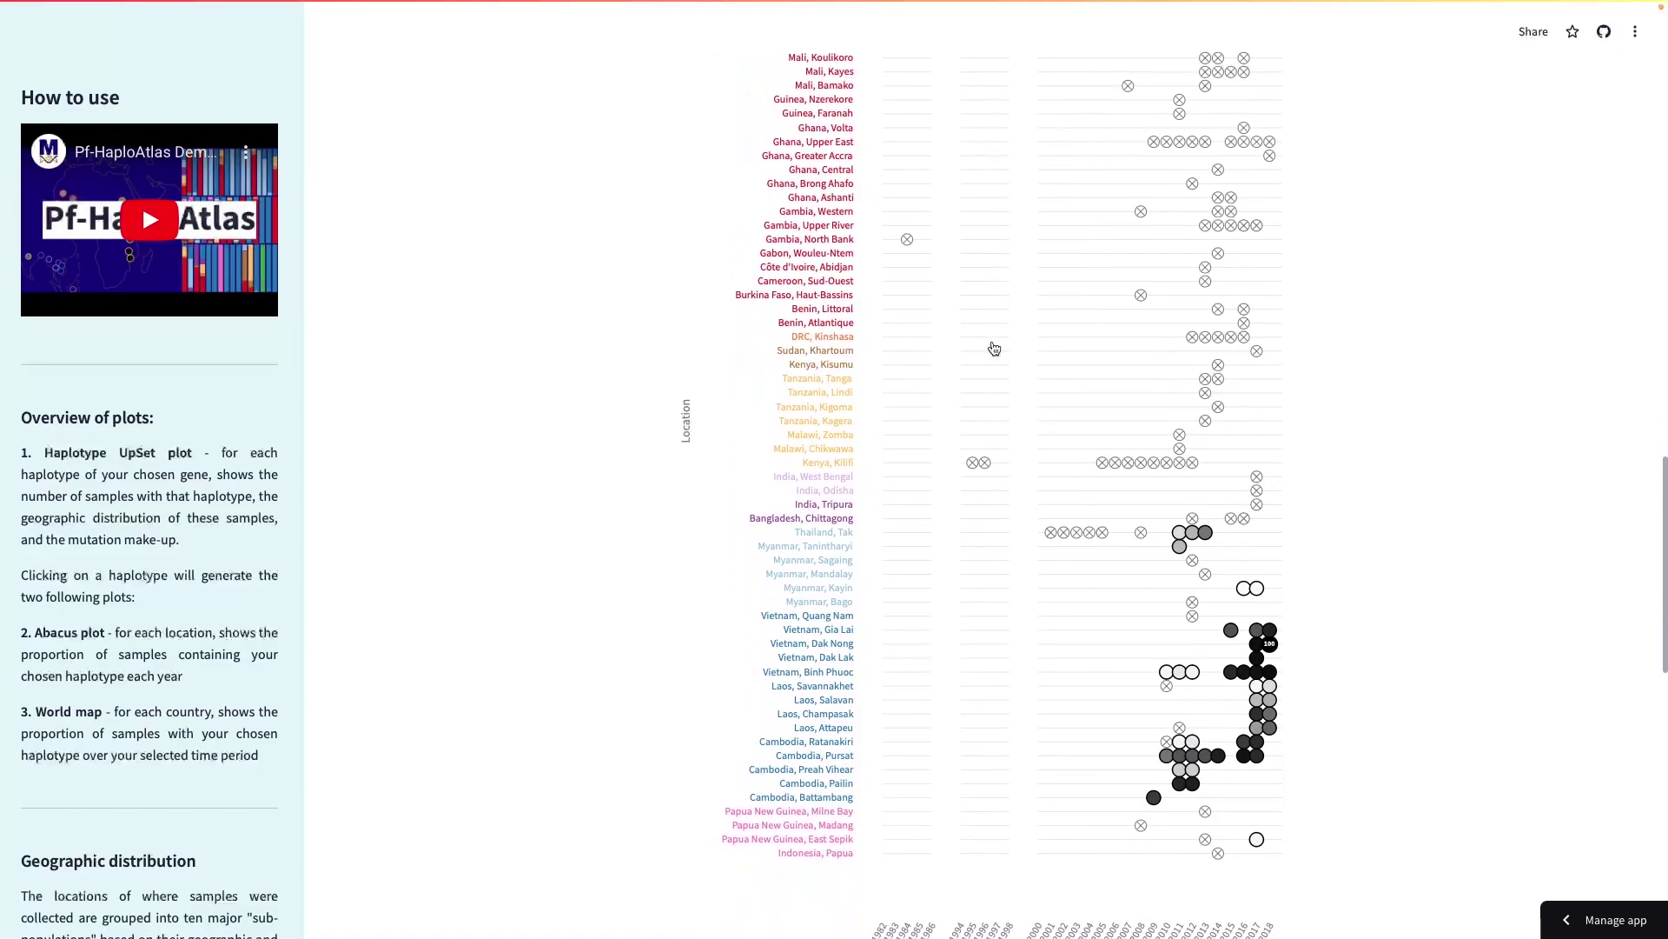
scroll(994, 347, down, 1)
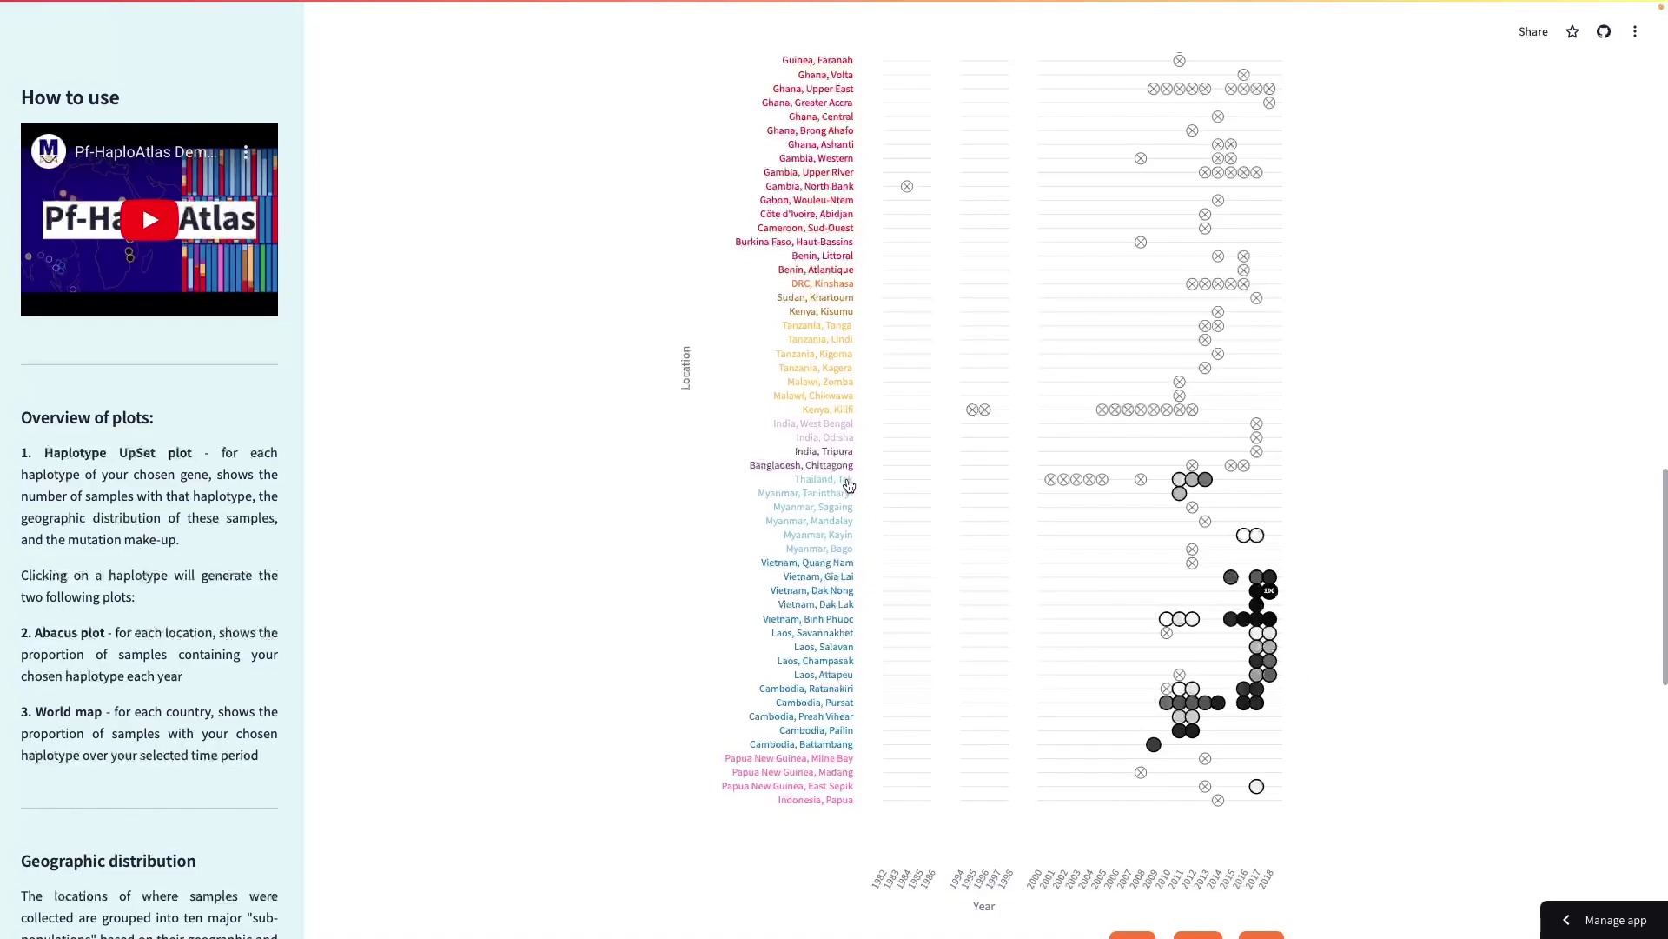
mouse_move(1044, 488)
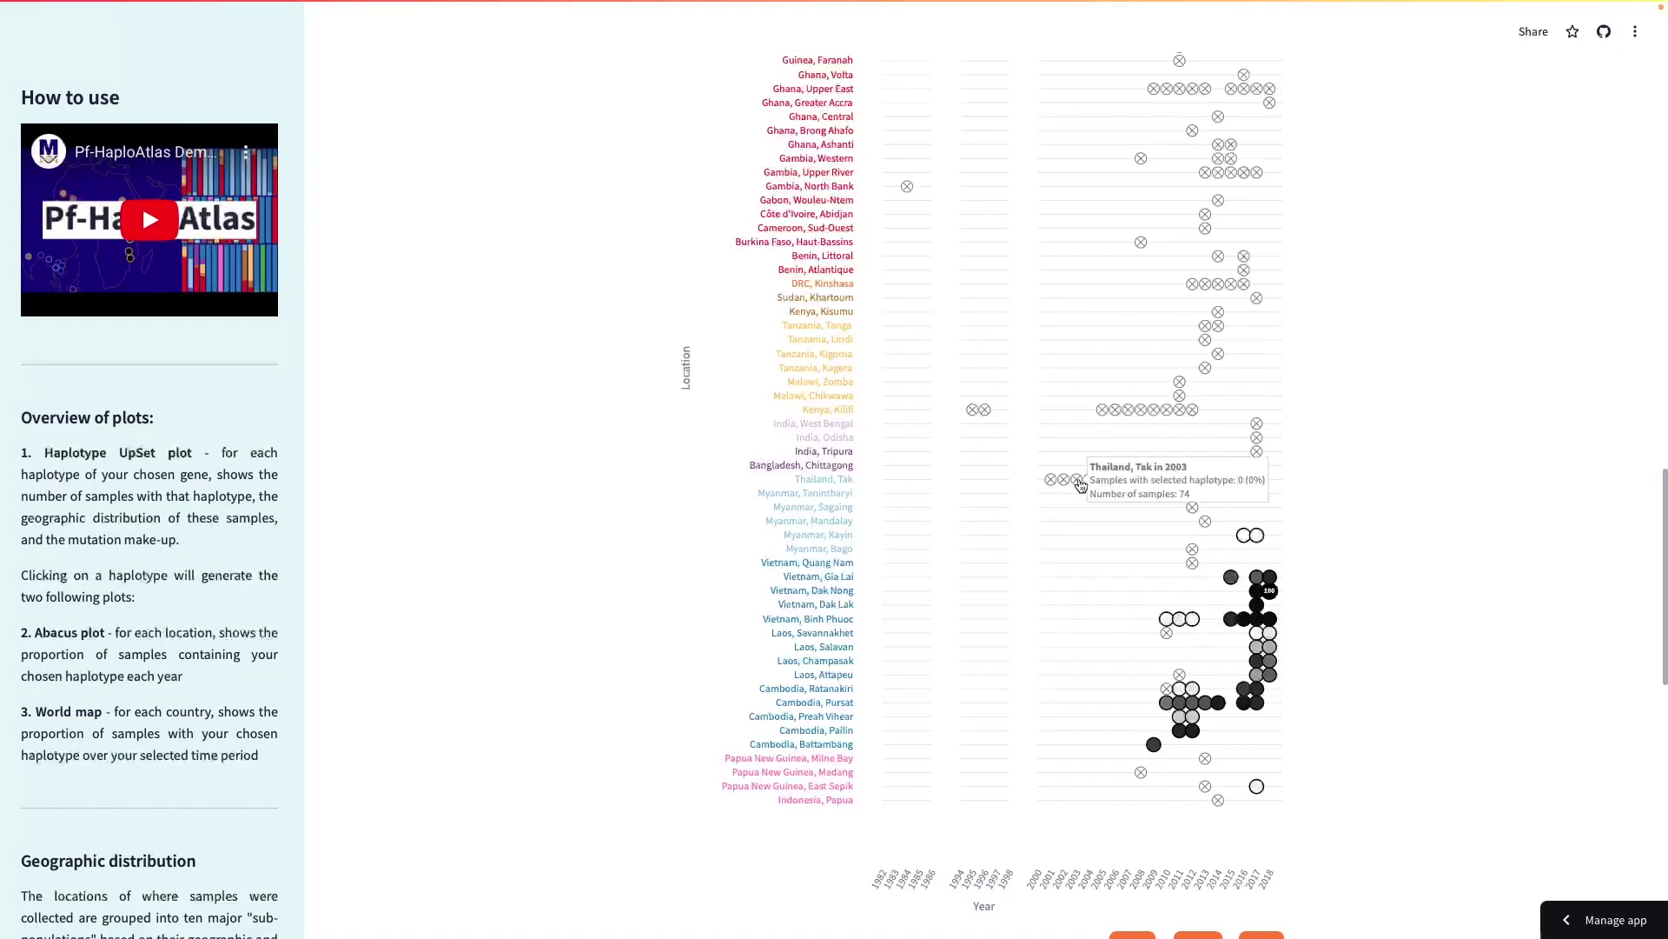
mouse_move(1139, 483)
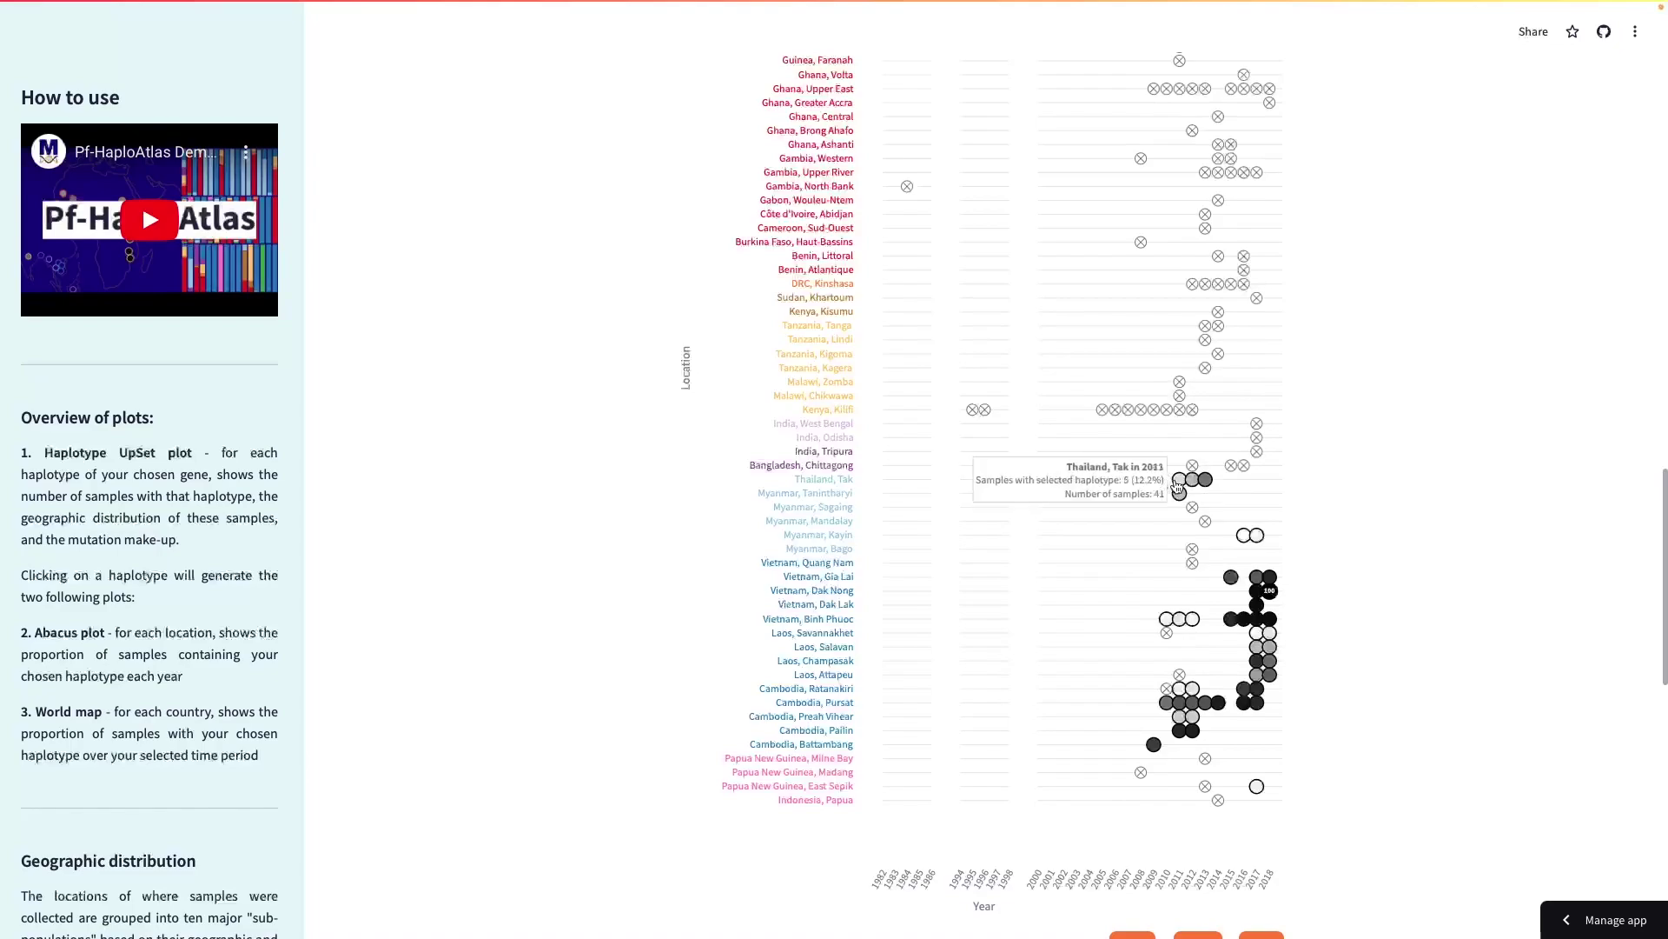
mouse_move(1193, 489)
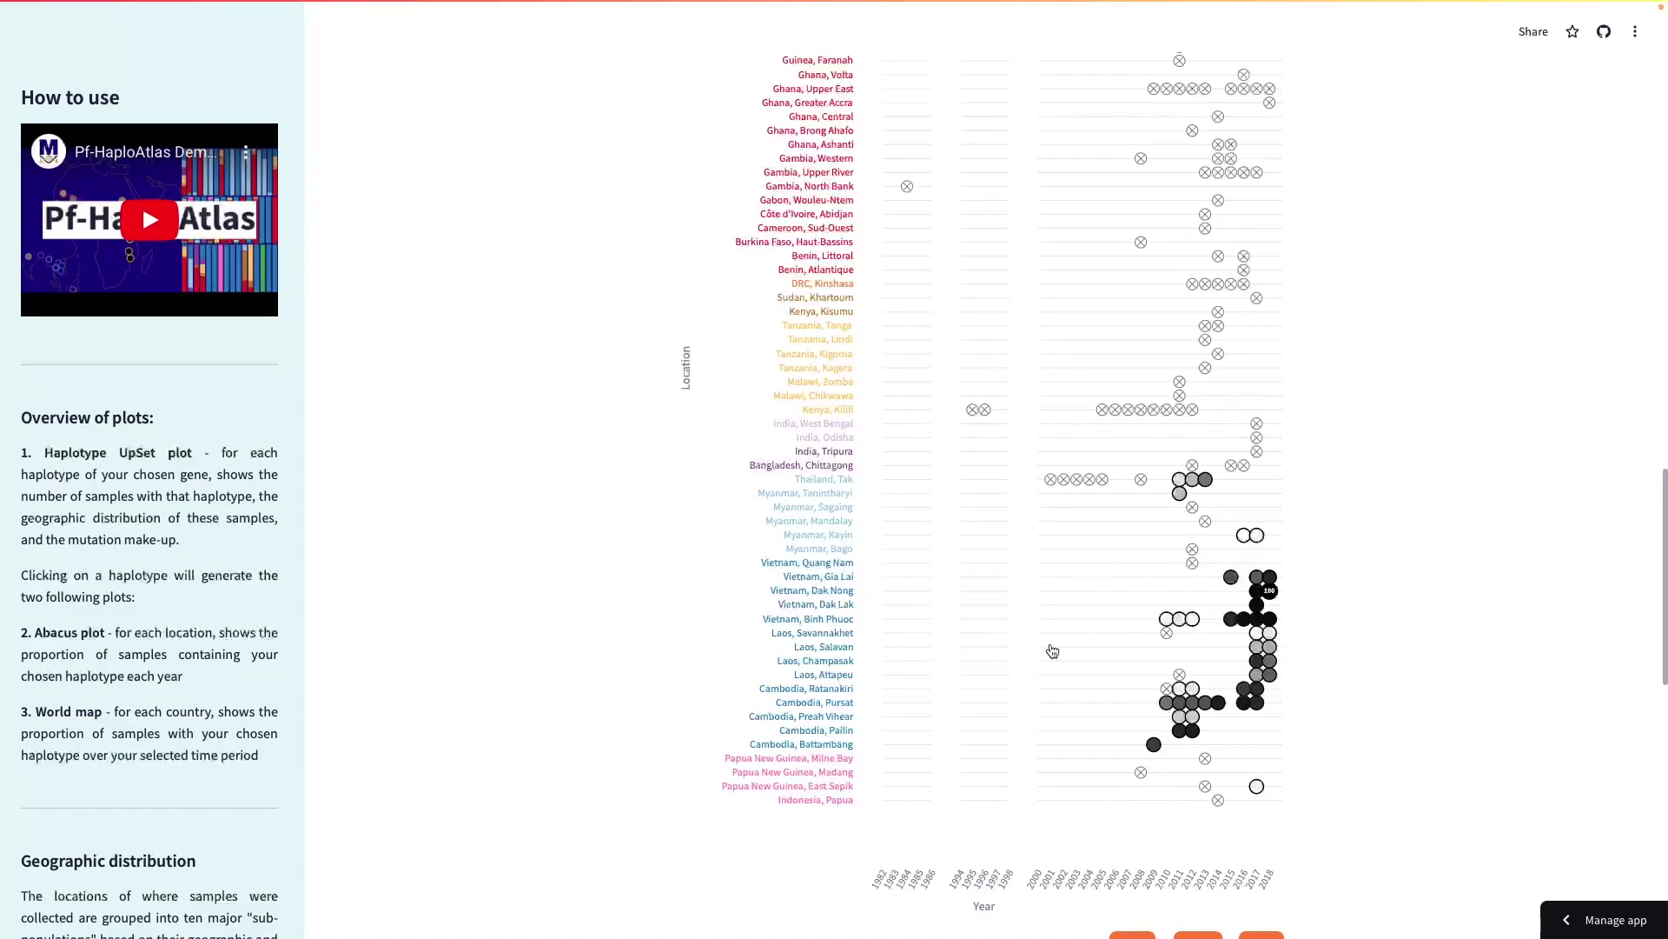
Check the C580Y bead details over time for Vietnam, Binh Phuoc and Cambodia, Pursat in the Abacus plot.
mouse_move(1169, 623)
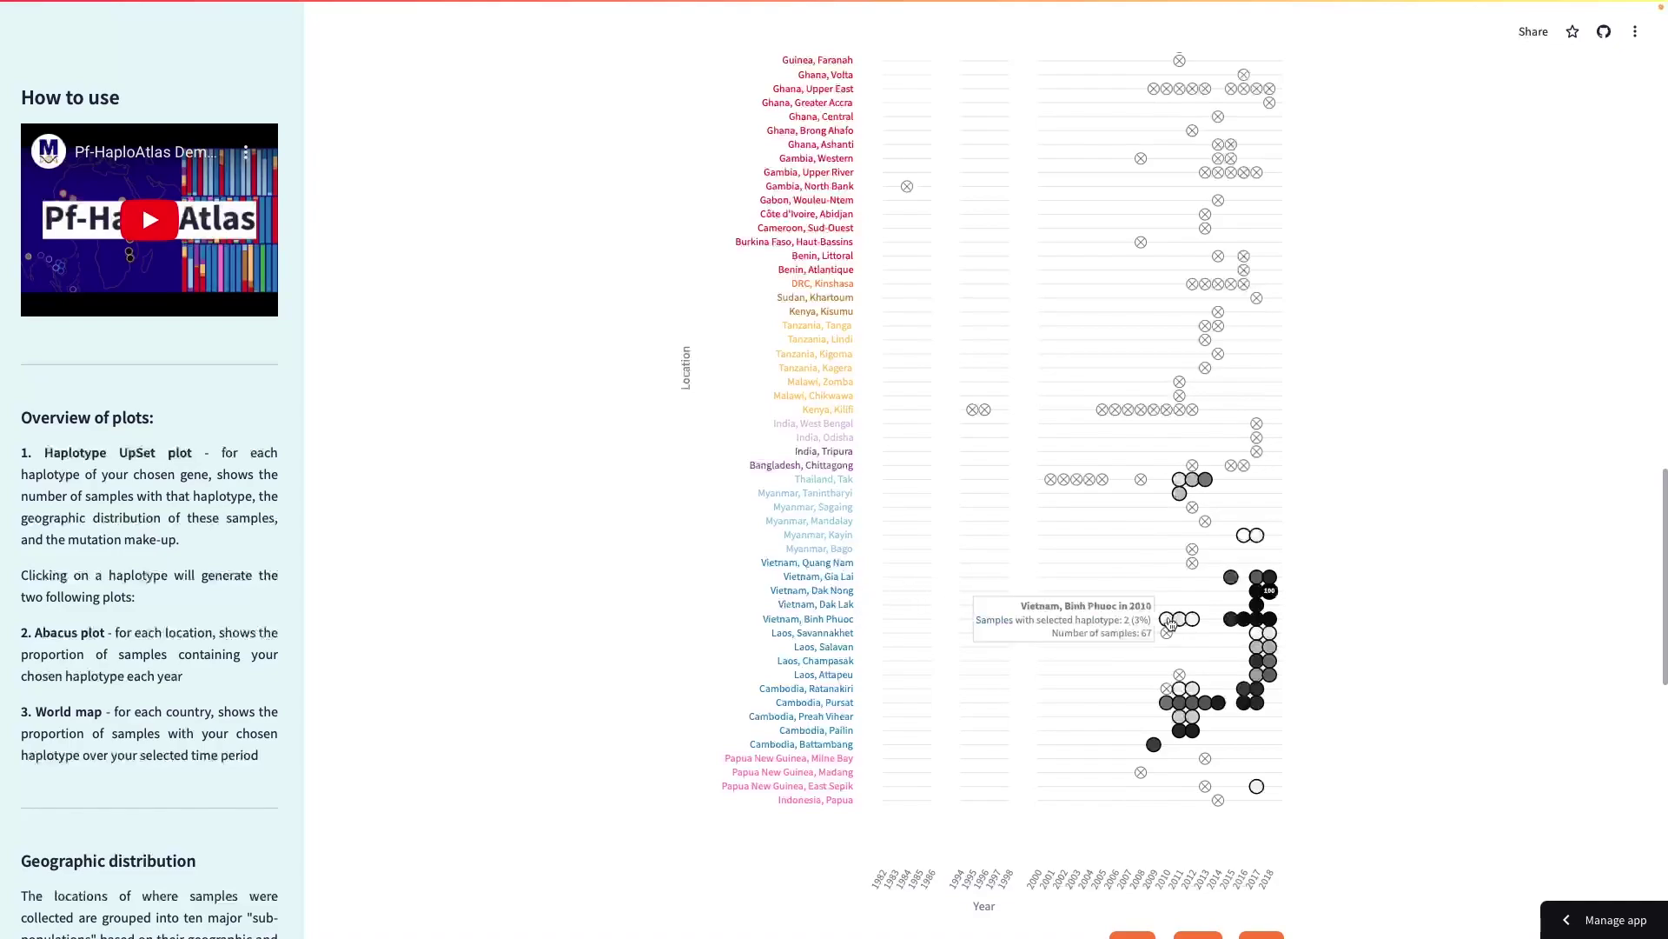
mouse_move(1262, 625)
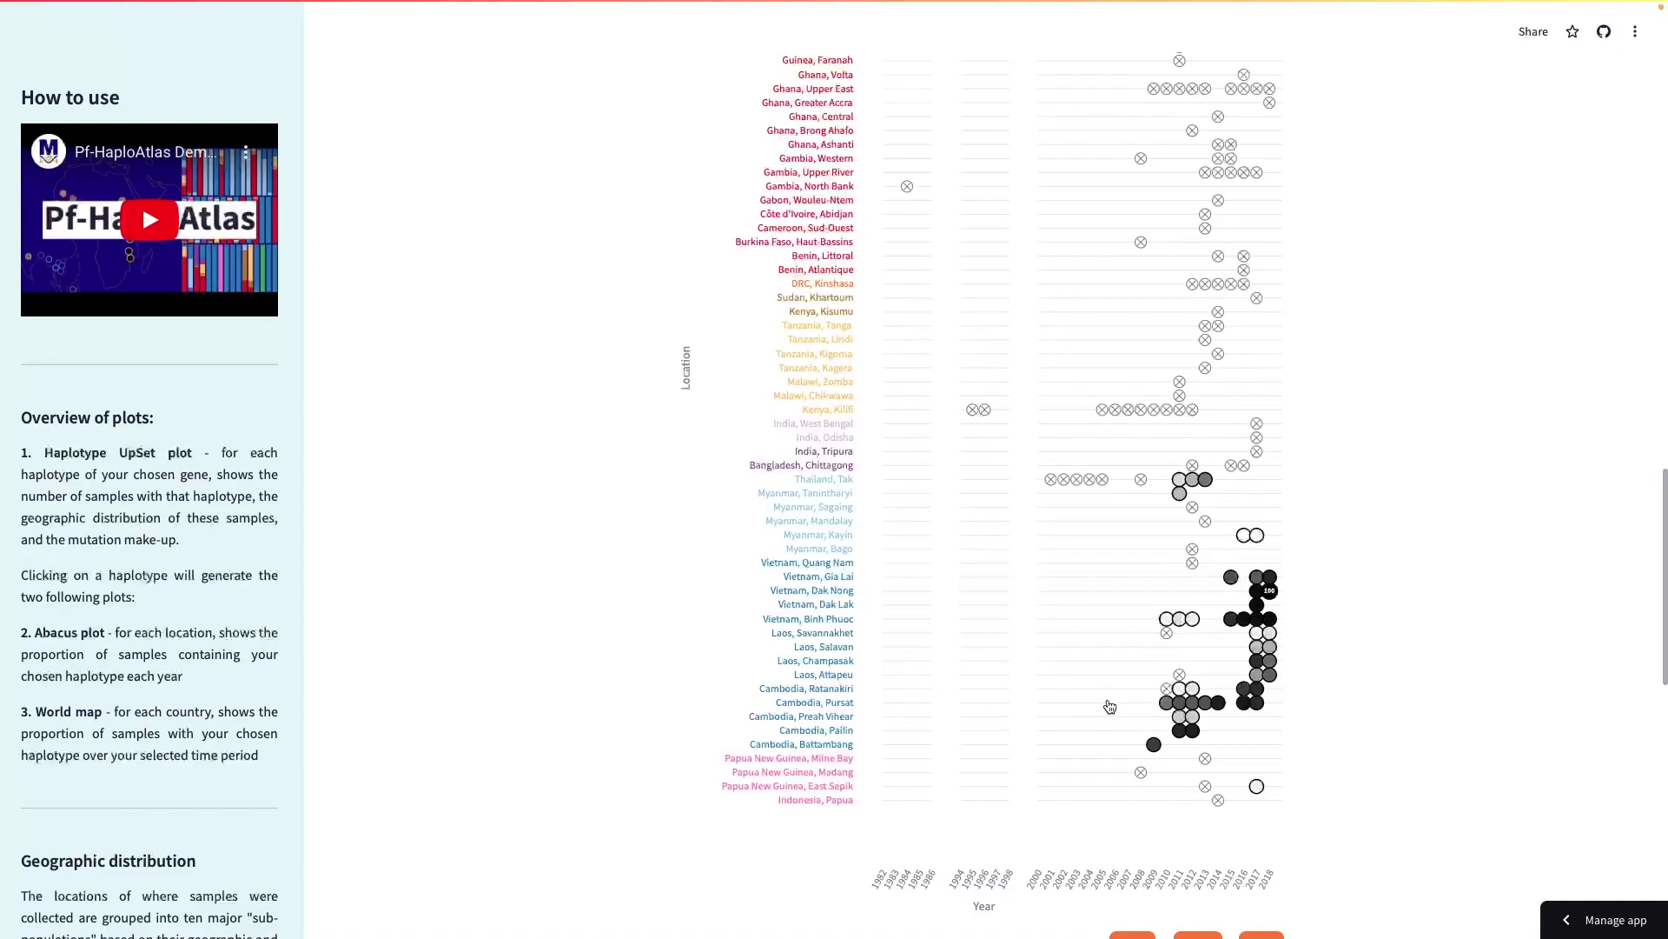
mouse_move(1161, 707)
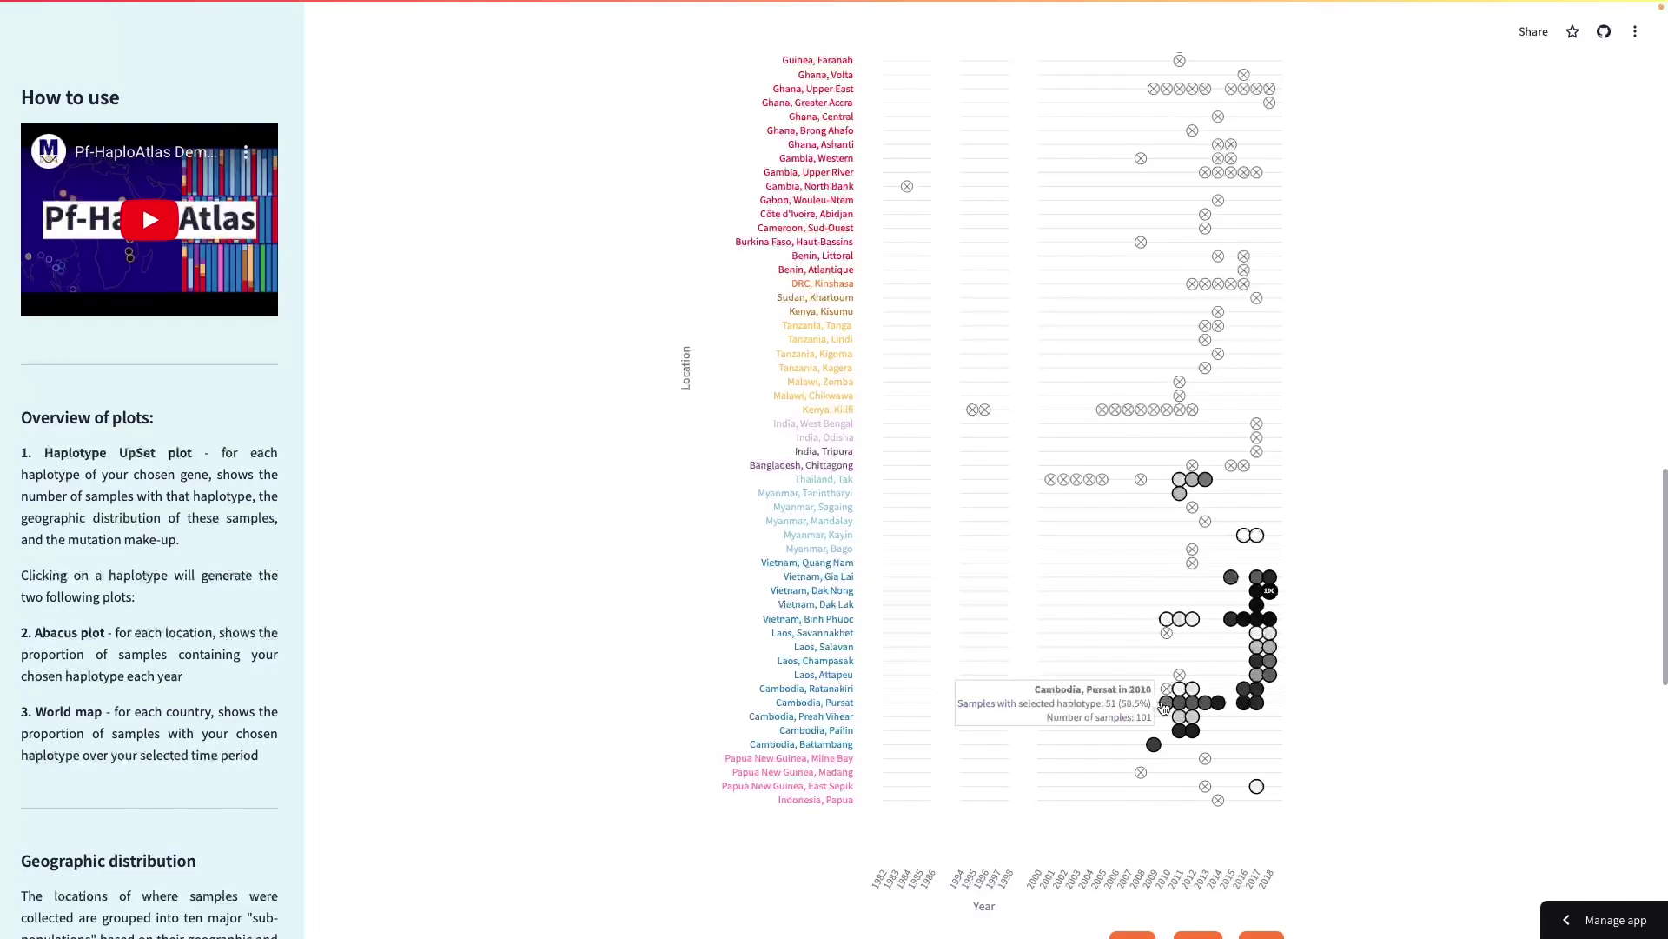
mouse_move(1257, 708)
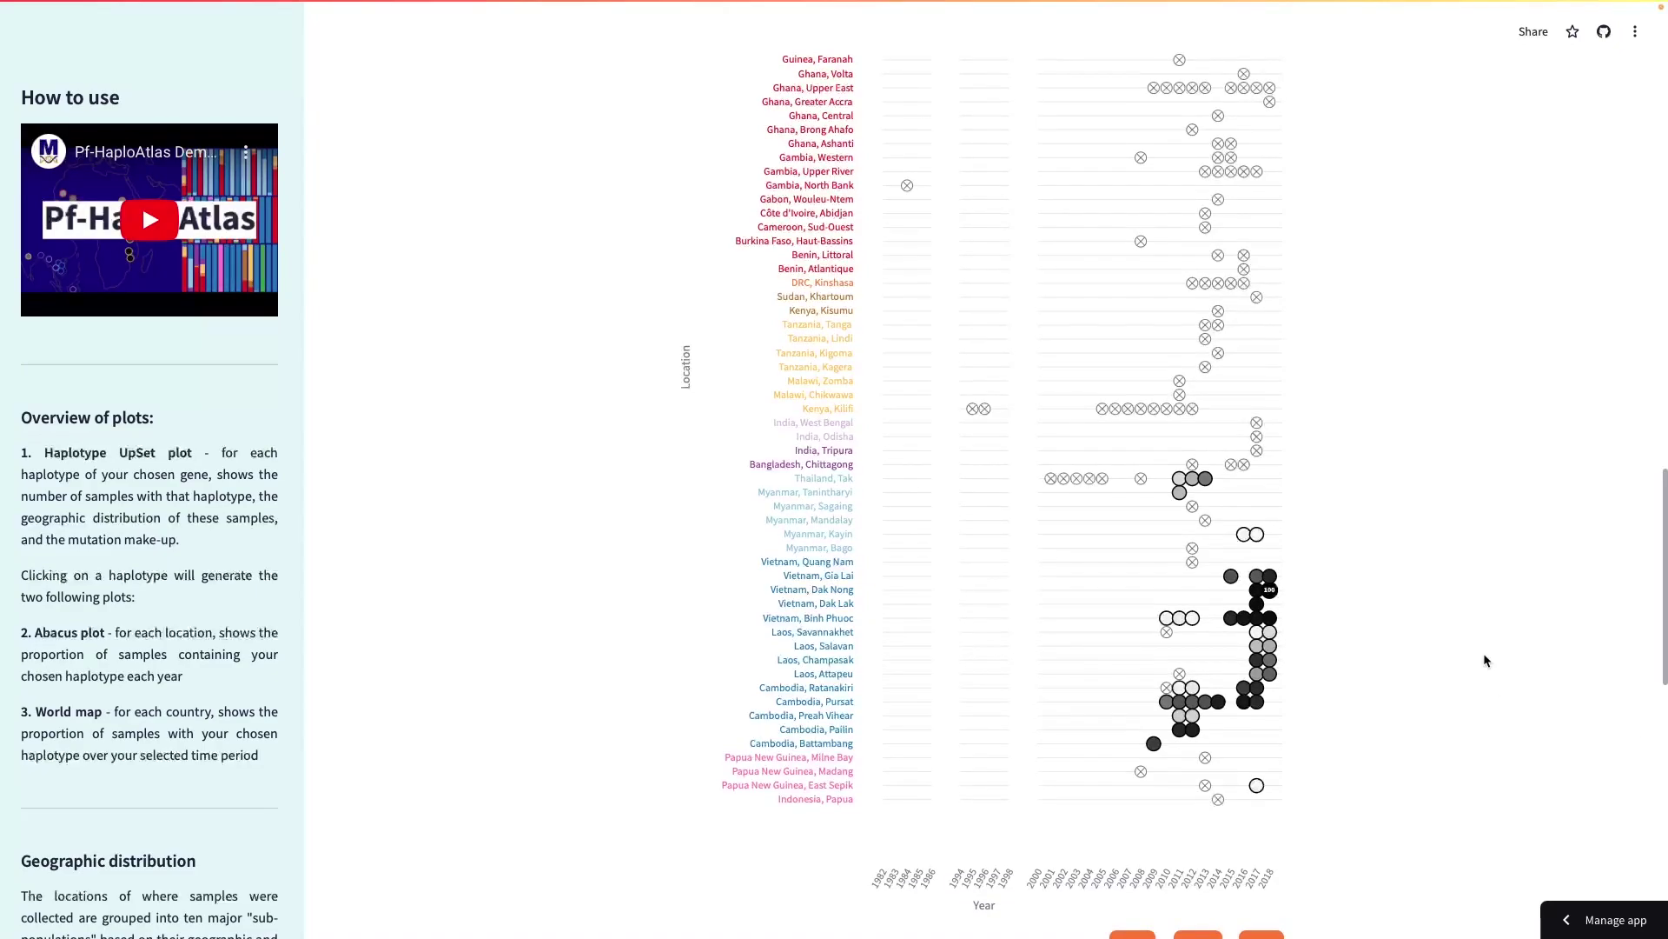
Examine the C580Y World map plot, its time interval setting and country-level haplotype frequencies.
scroll(1356, 609, down, 4)
scroll(1356, 609, down, 6)
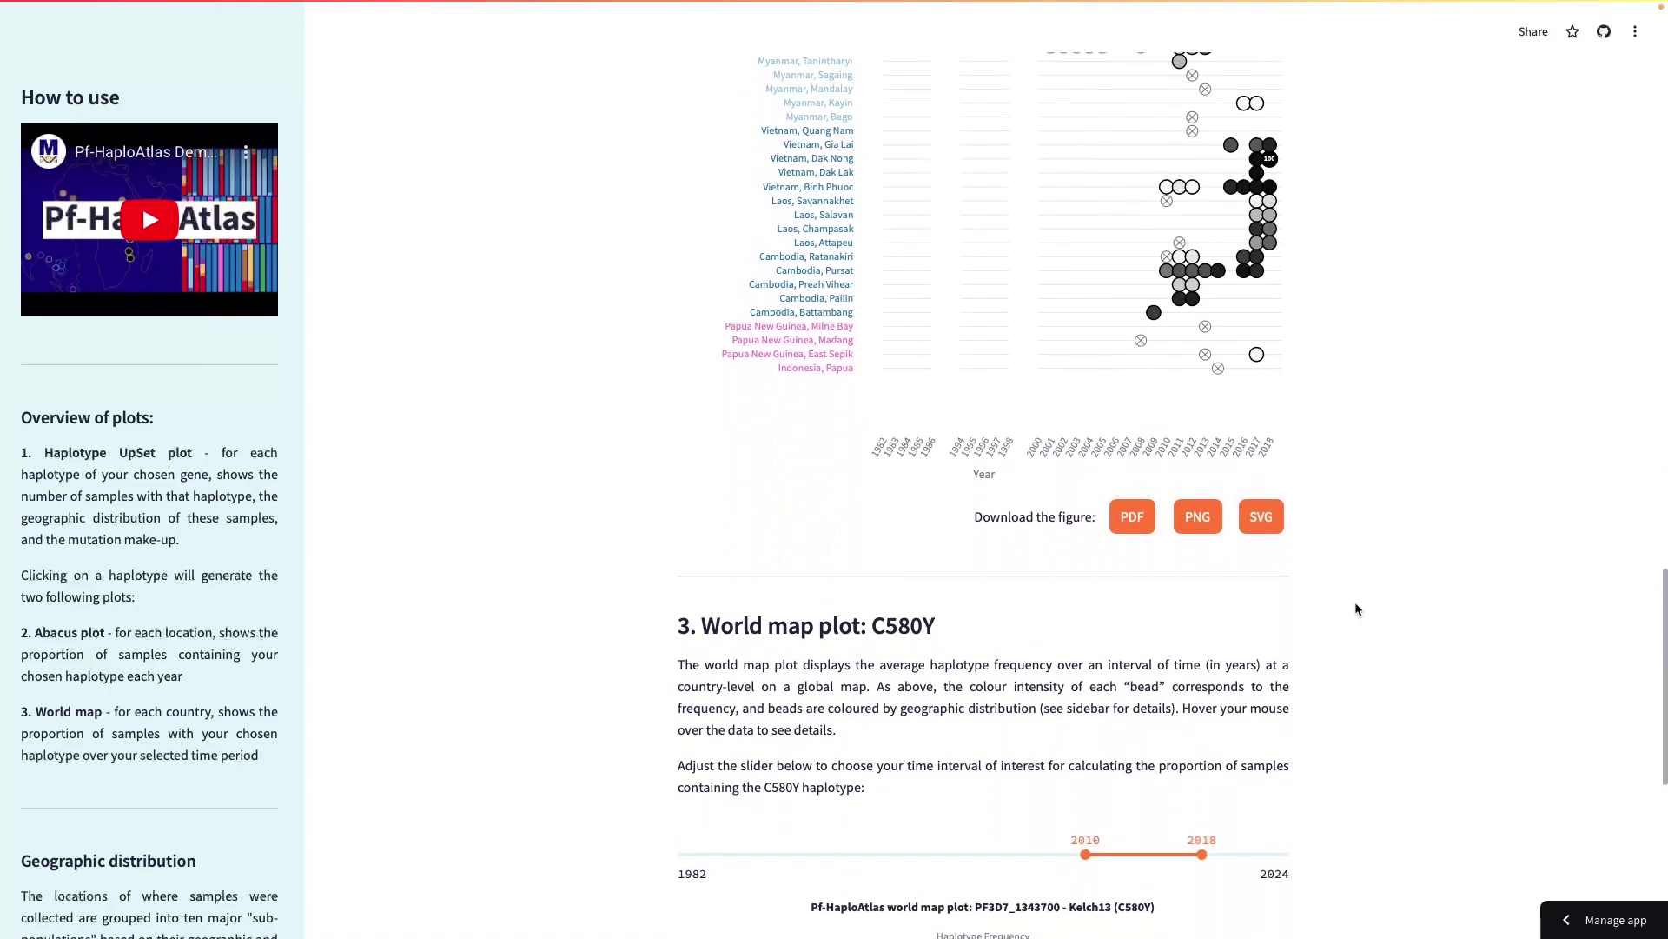
scroll(1356, 609, down, 1)
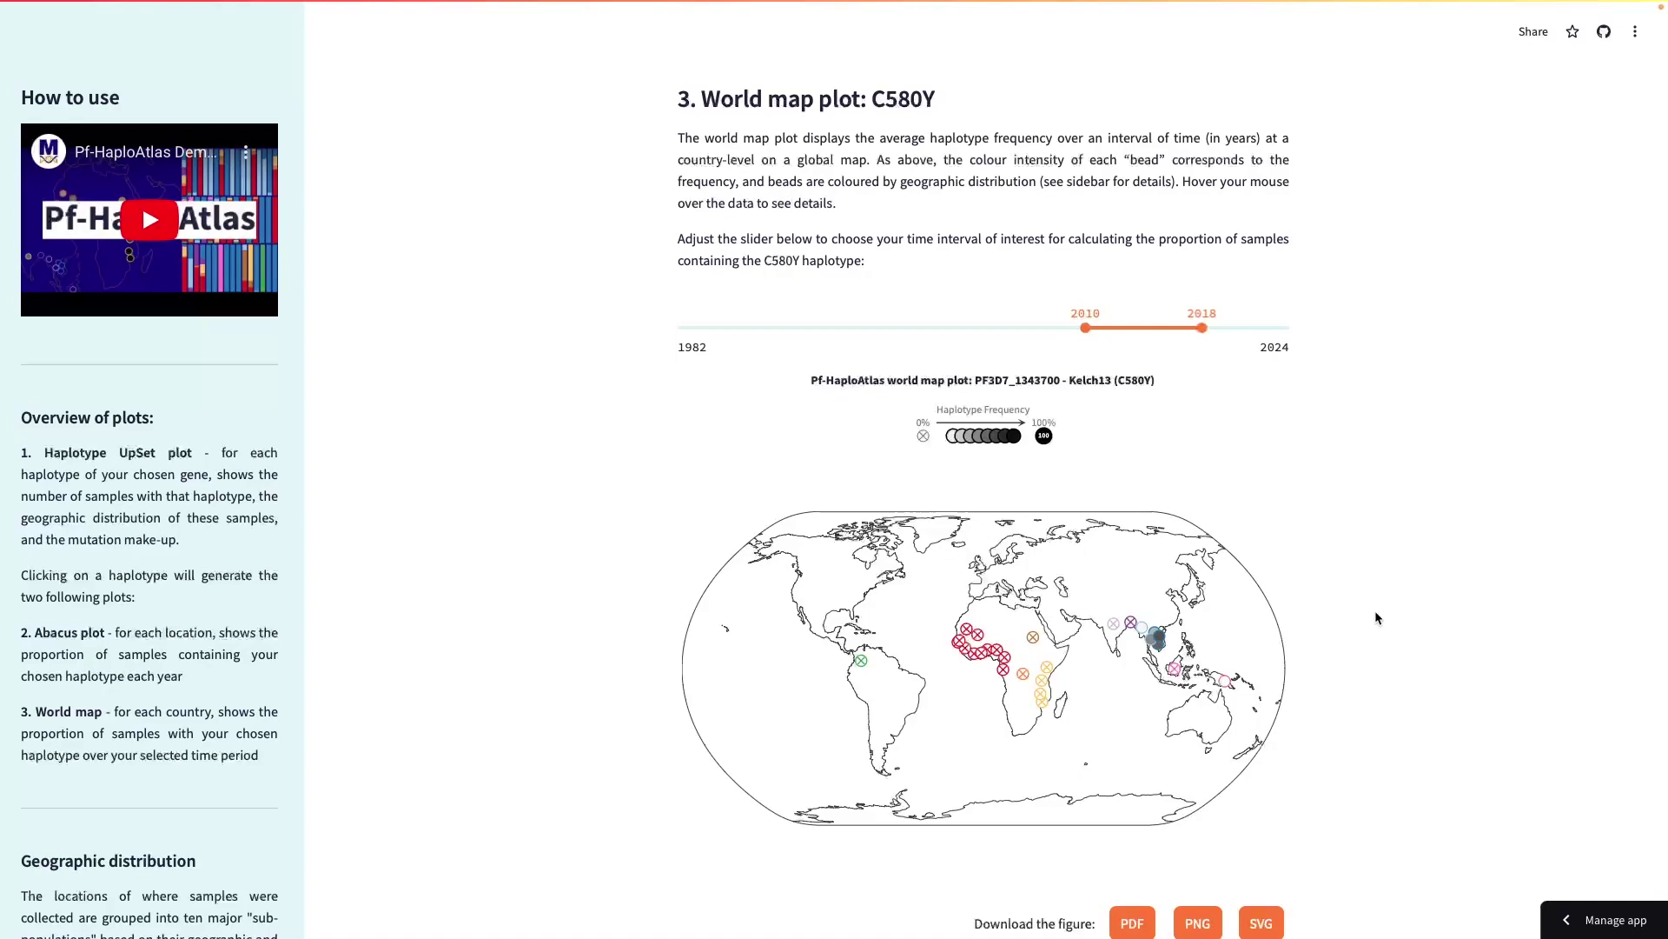
Expand the additional data information for Kelch13 and review its data filtering settings and statistics.
scroll(1374, 610, up, 20)
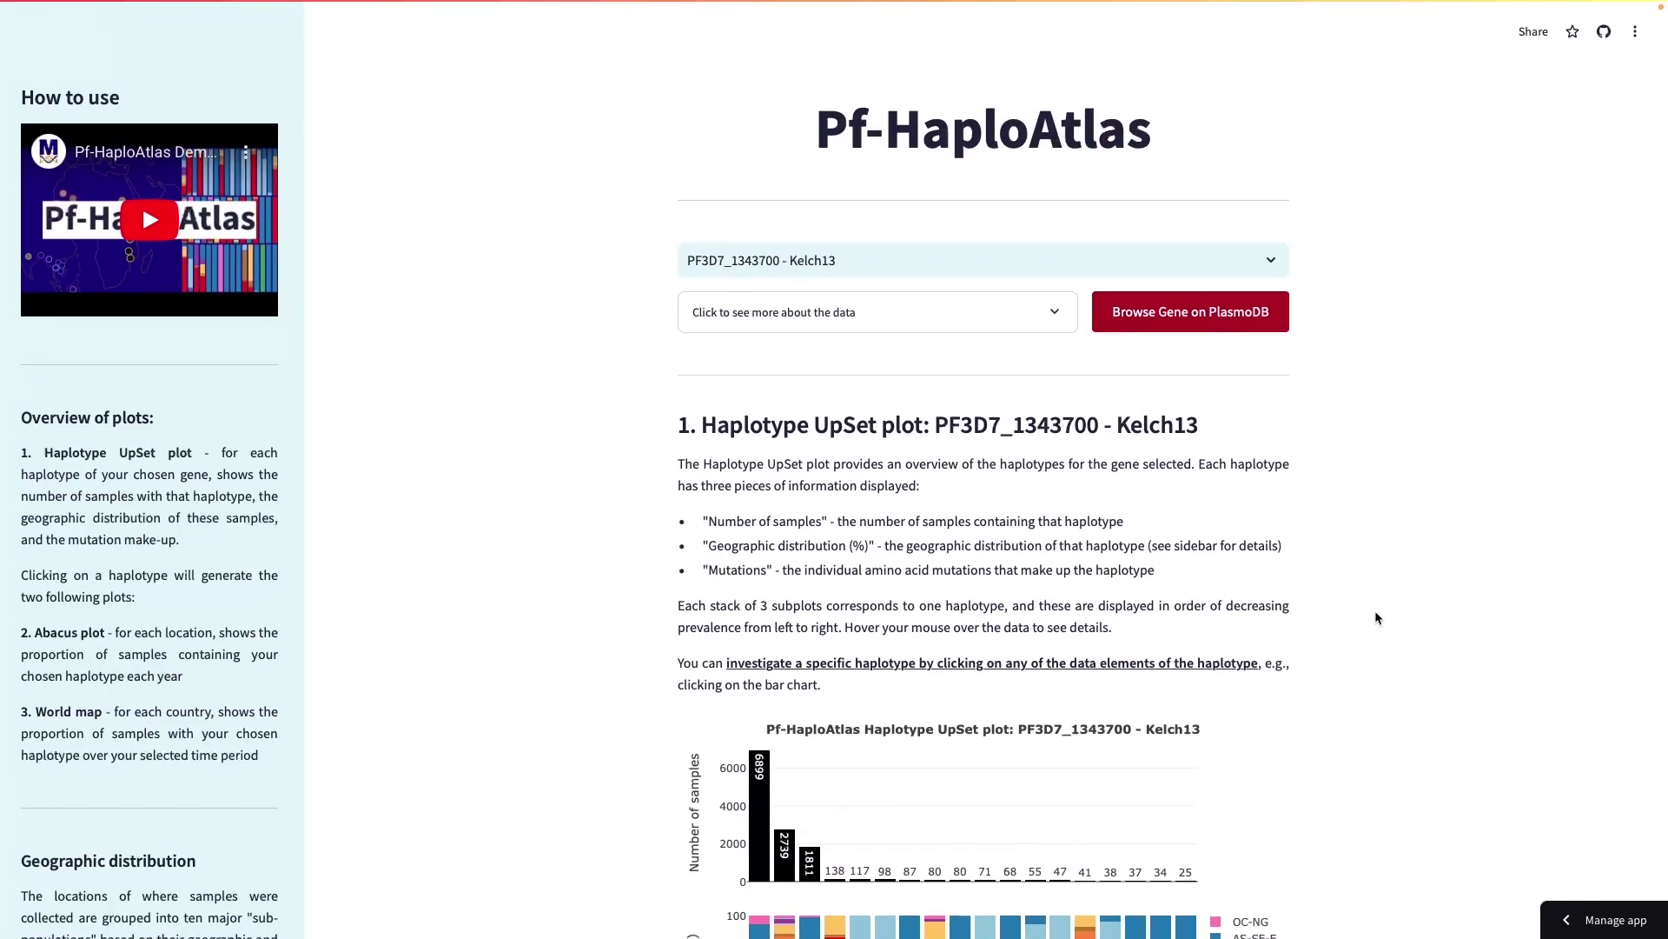
click(1057, 318)
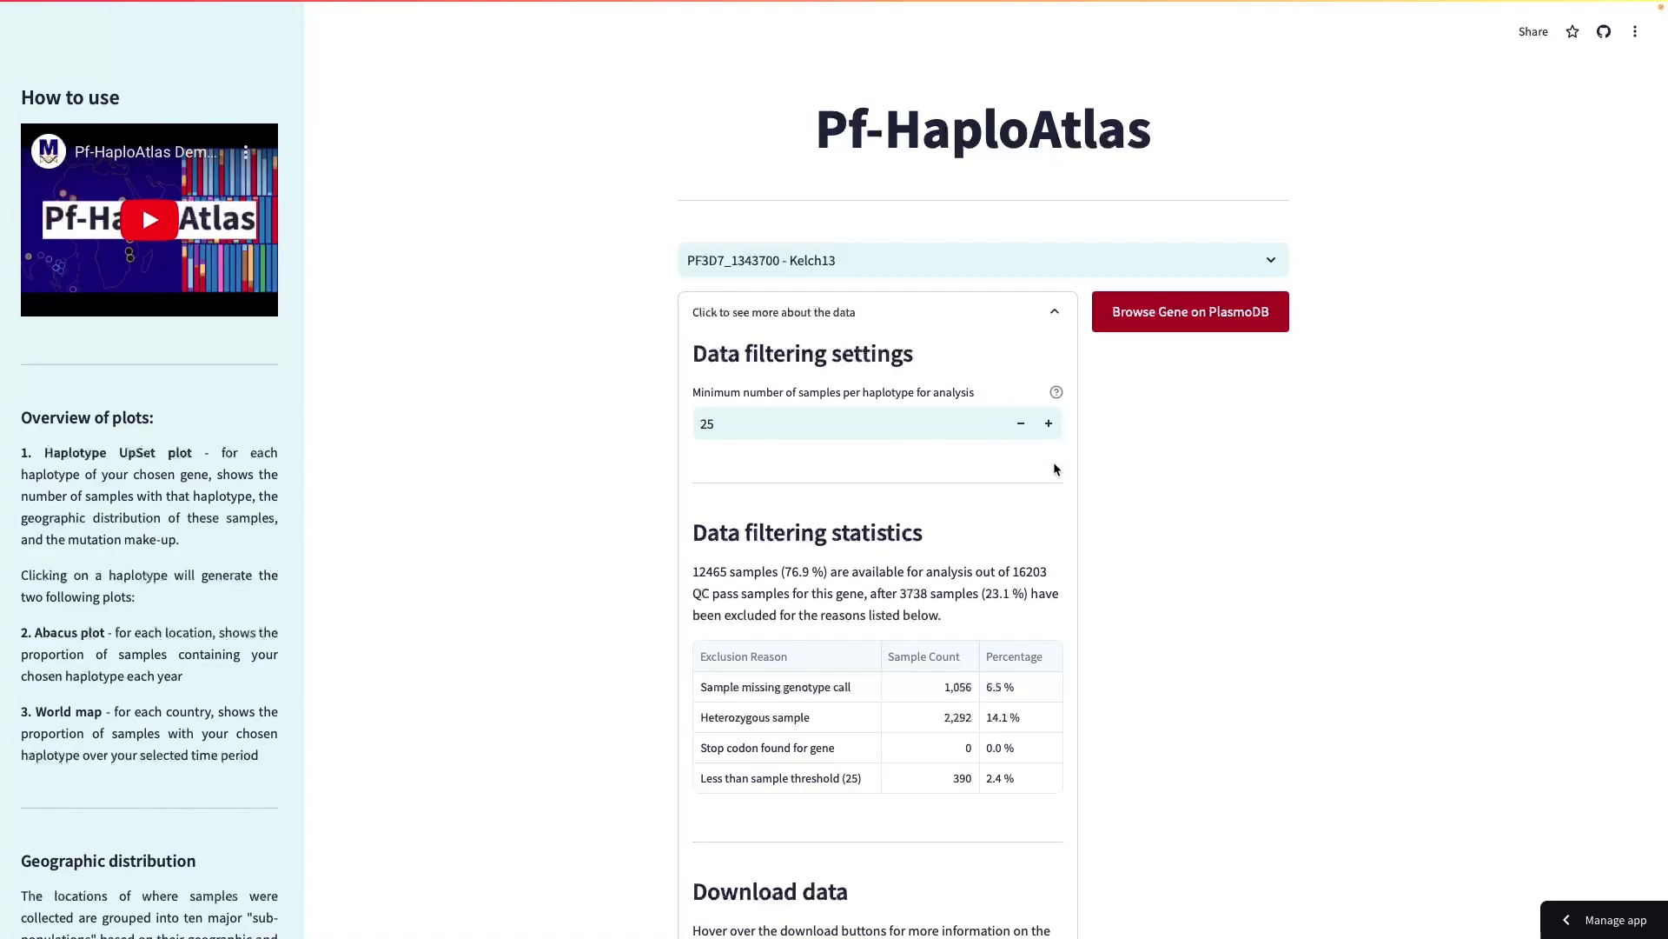
scroll(1054, 468, down, 1)
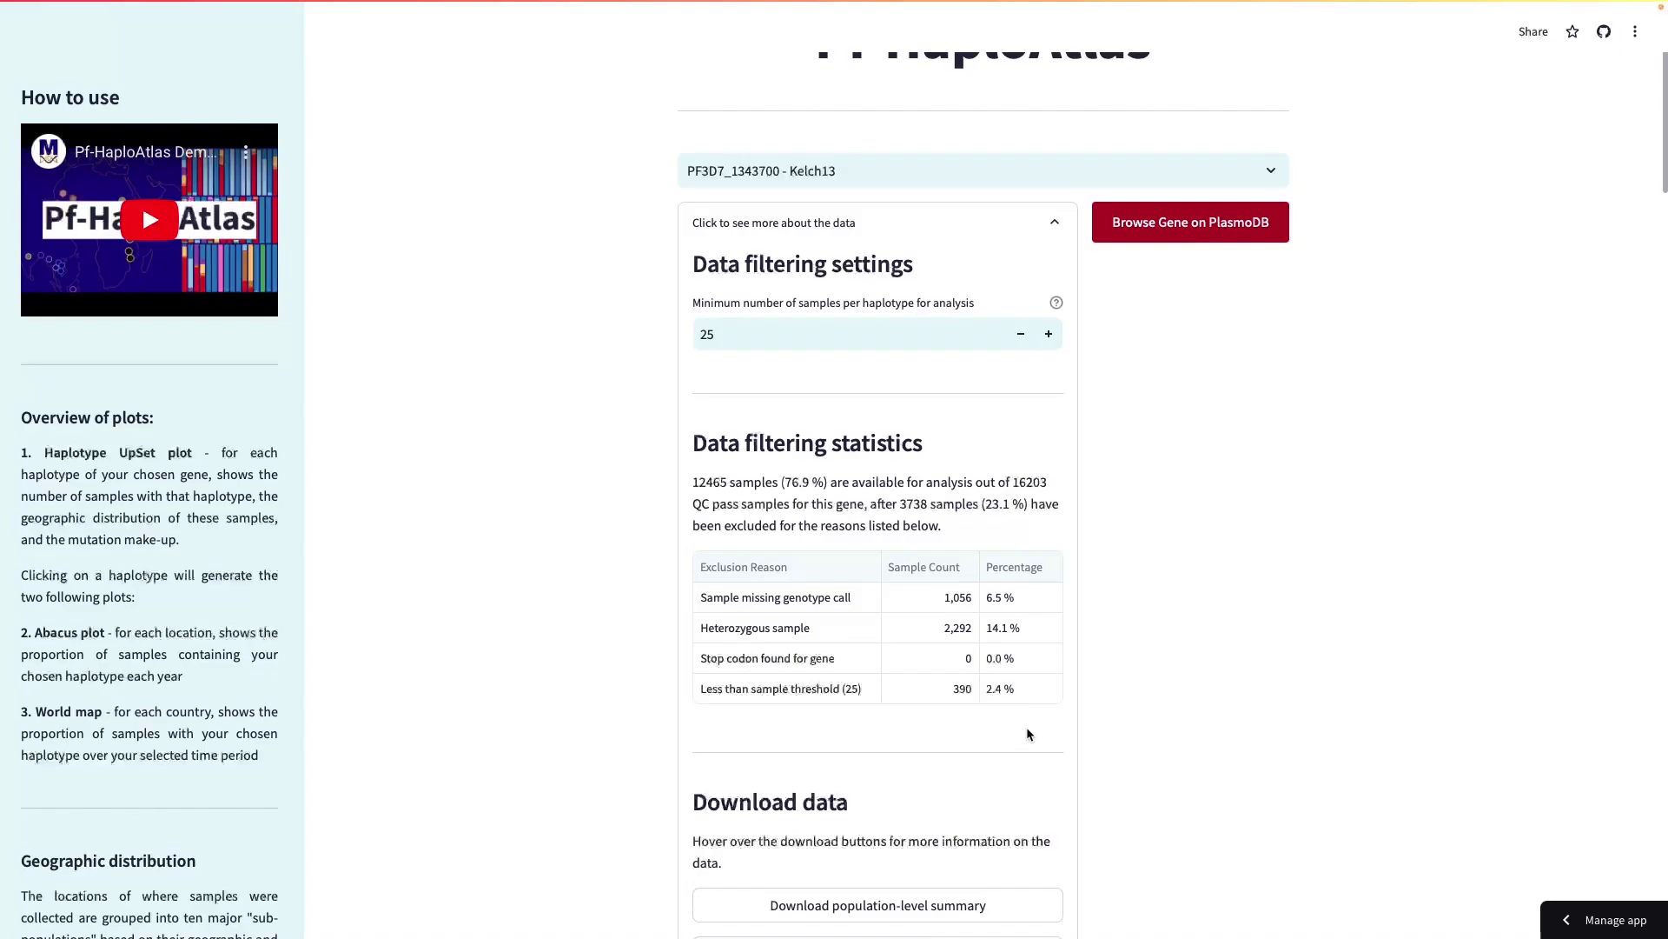
scroll(1026, 735, down, 1)
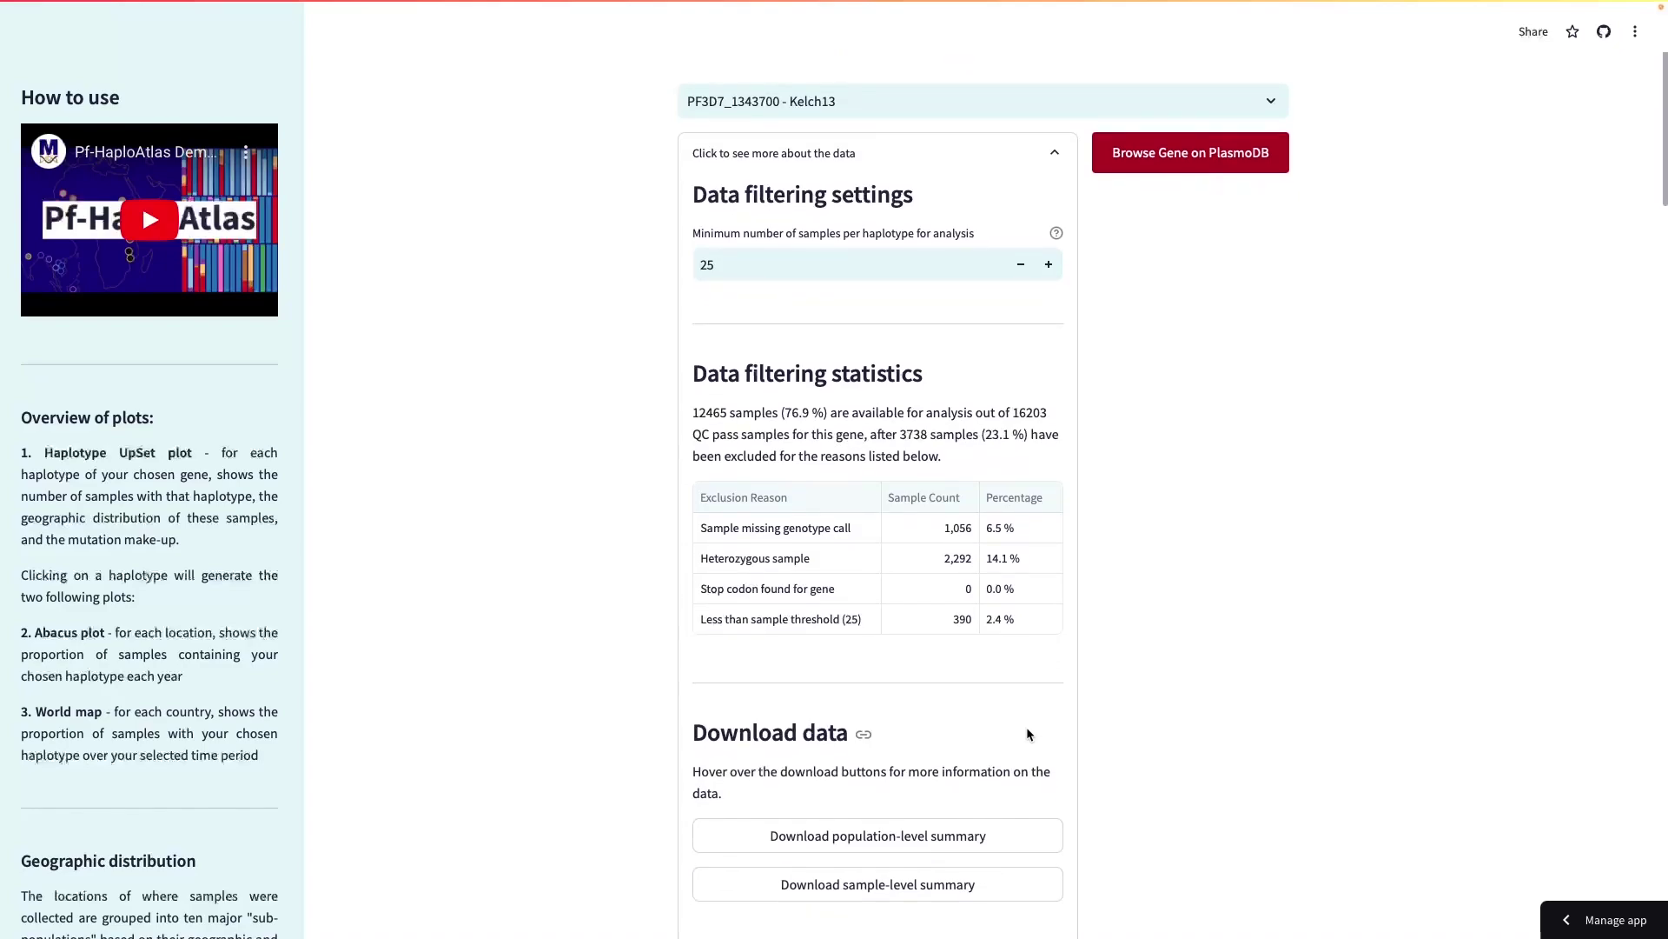
scroll(1025, 727, down, 1)
scroll(1120, 702, down, 1)
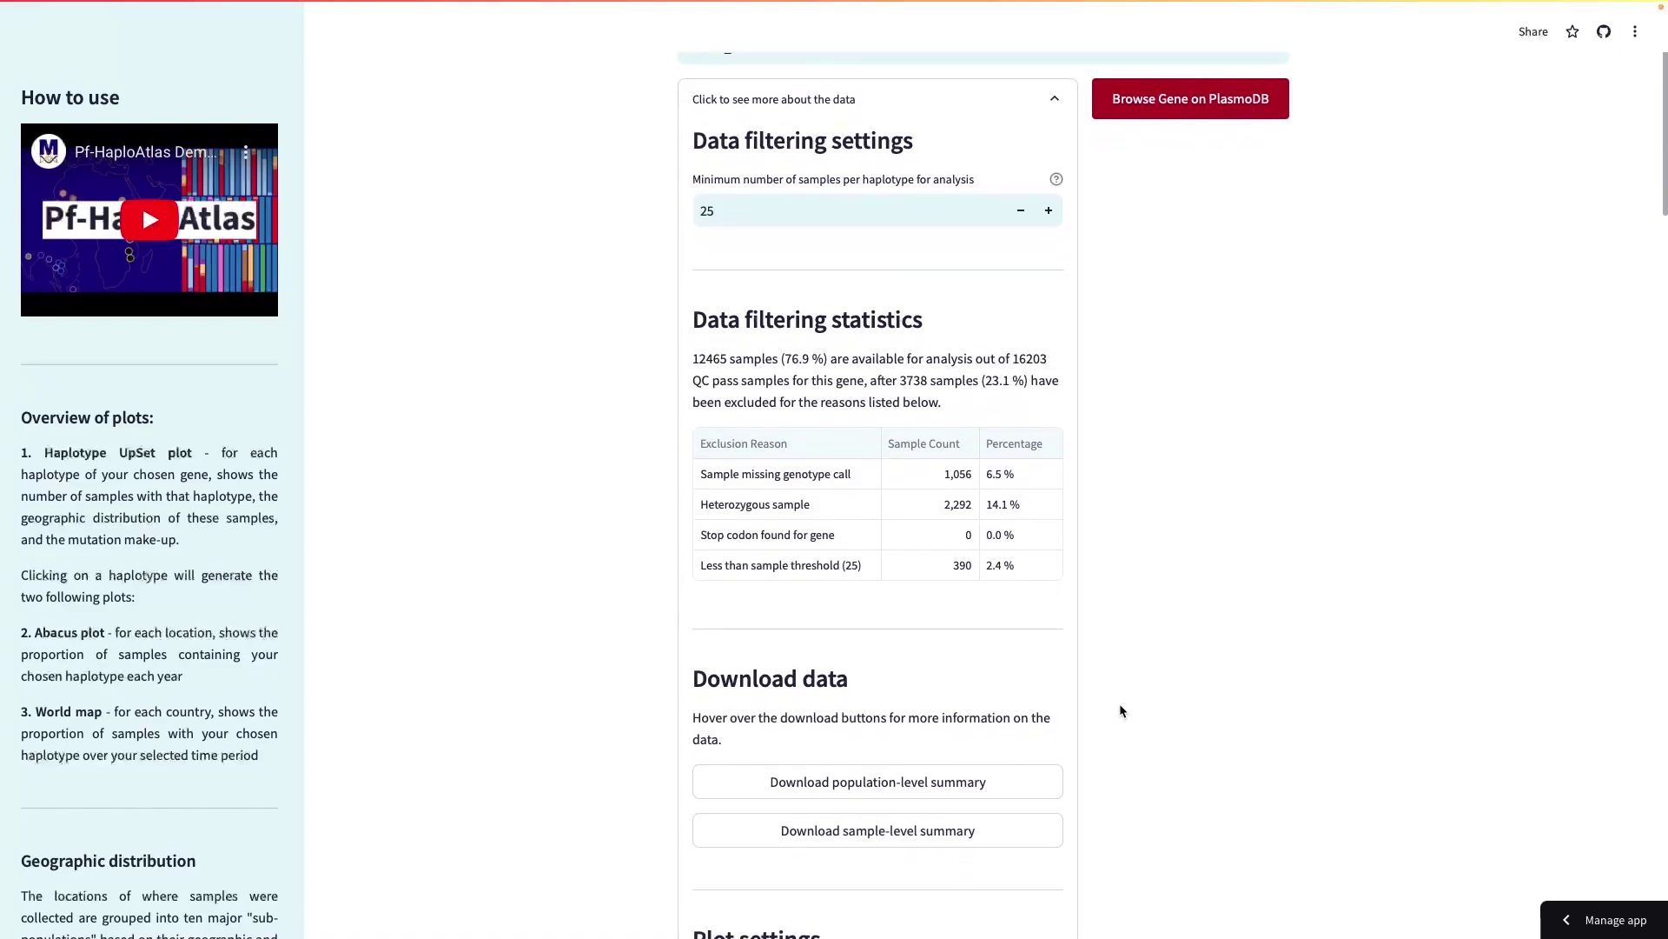
scroll(1120, 710, down, 1)
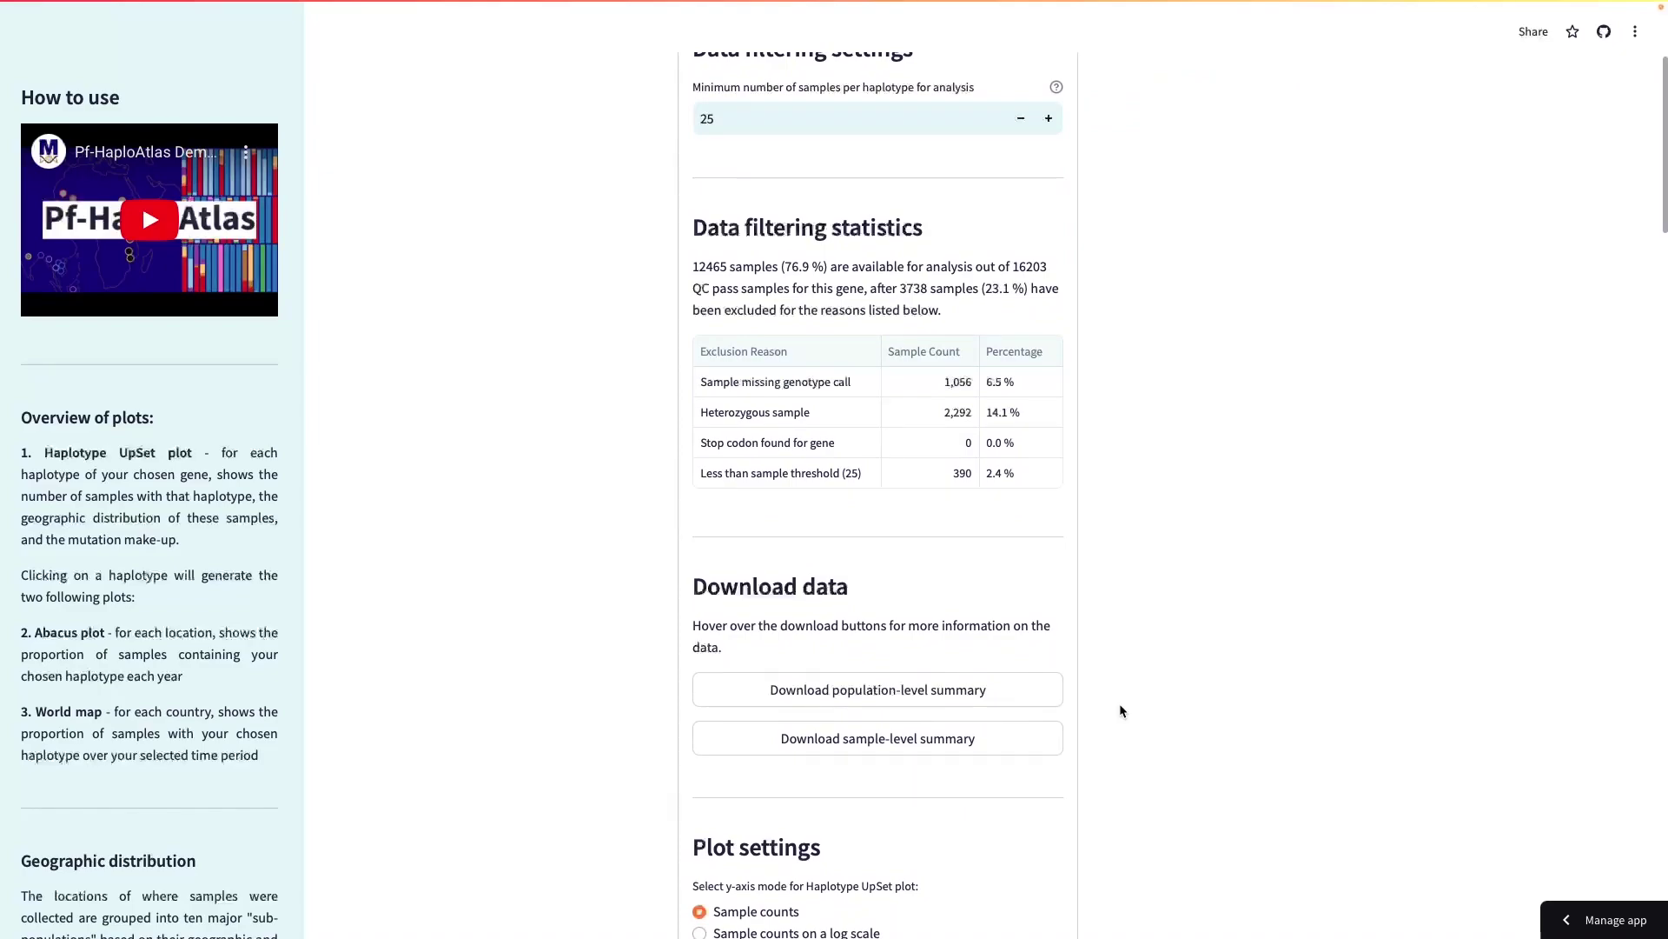
Review the population-level and sample-level download options and the UpSet plot's y-axis settings, then collapse the data information.
mouse_move(1061, 696)
mouse_move(1040, 752)
scroll(1103, 737, down, 3)
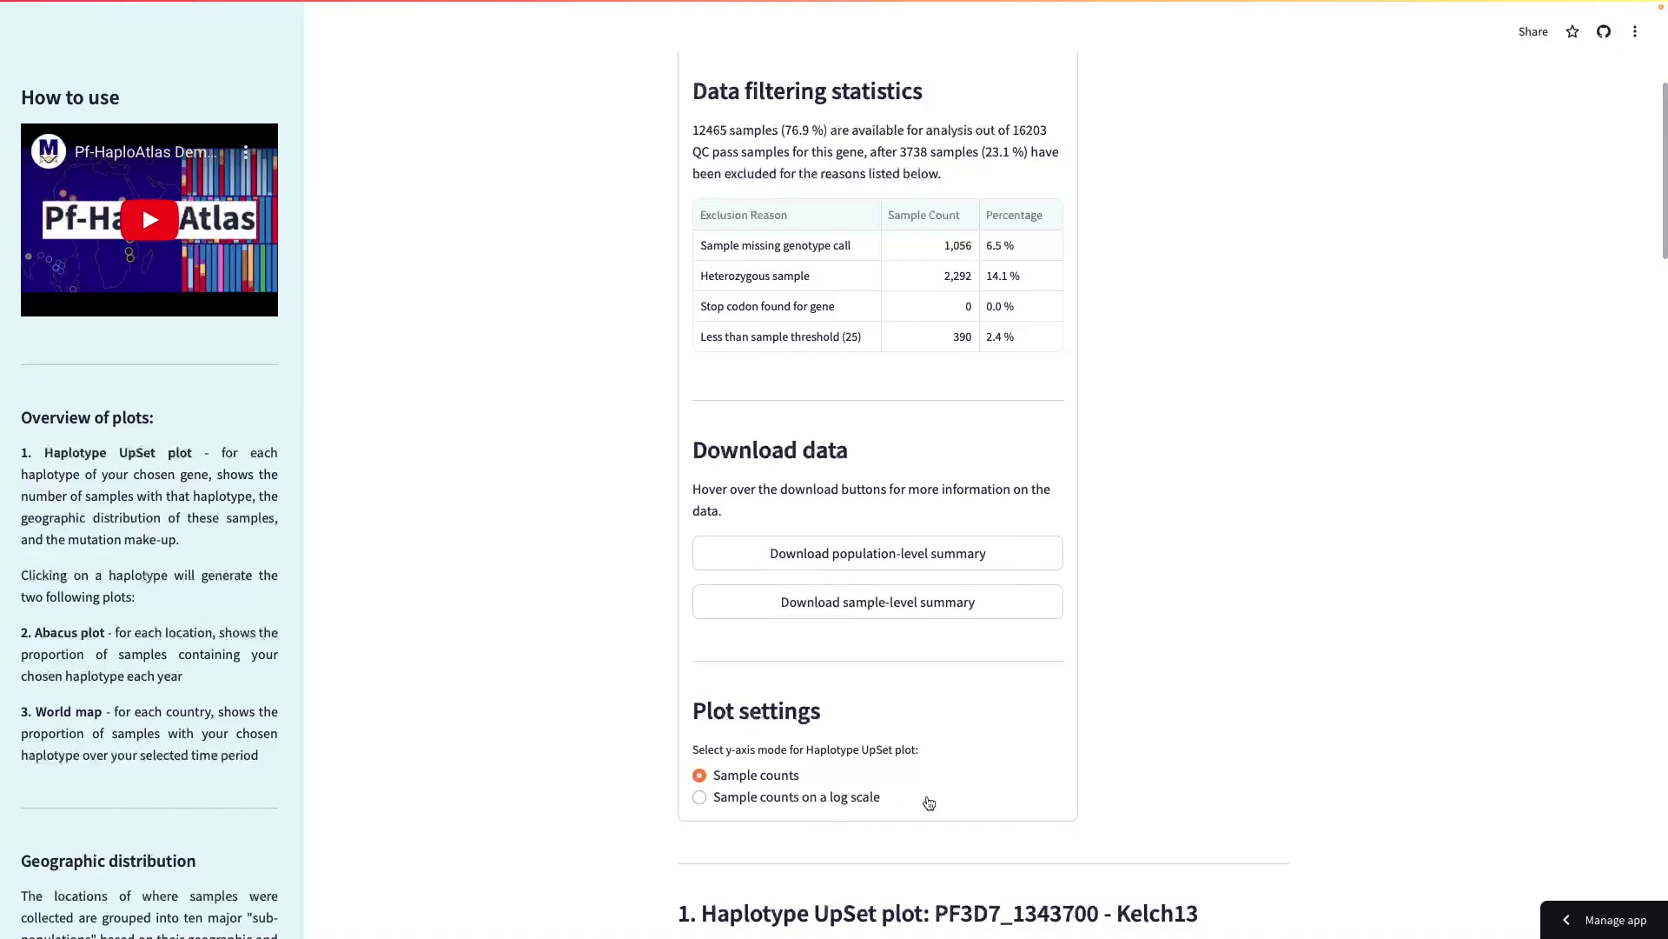
scroll(1019, 771, down, 5)
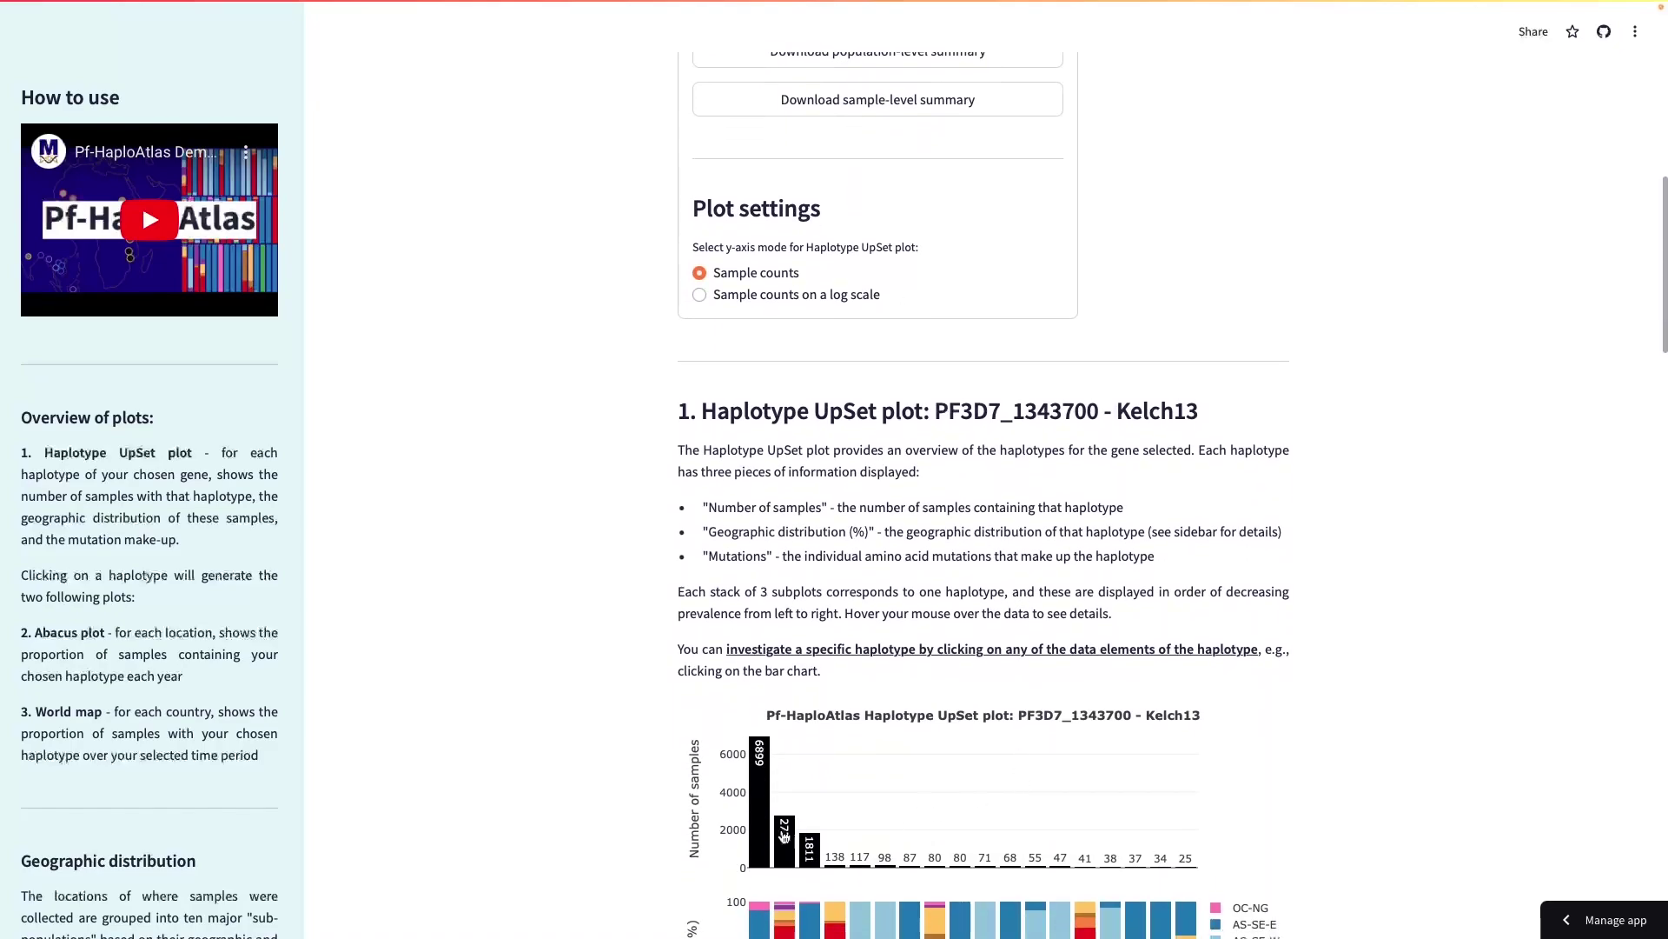
scroll(984, 289, up, 1)
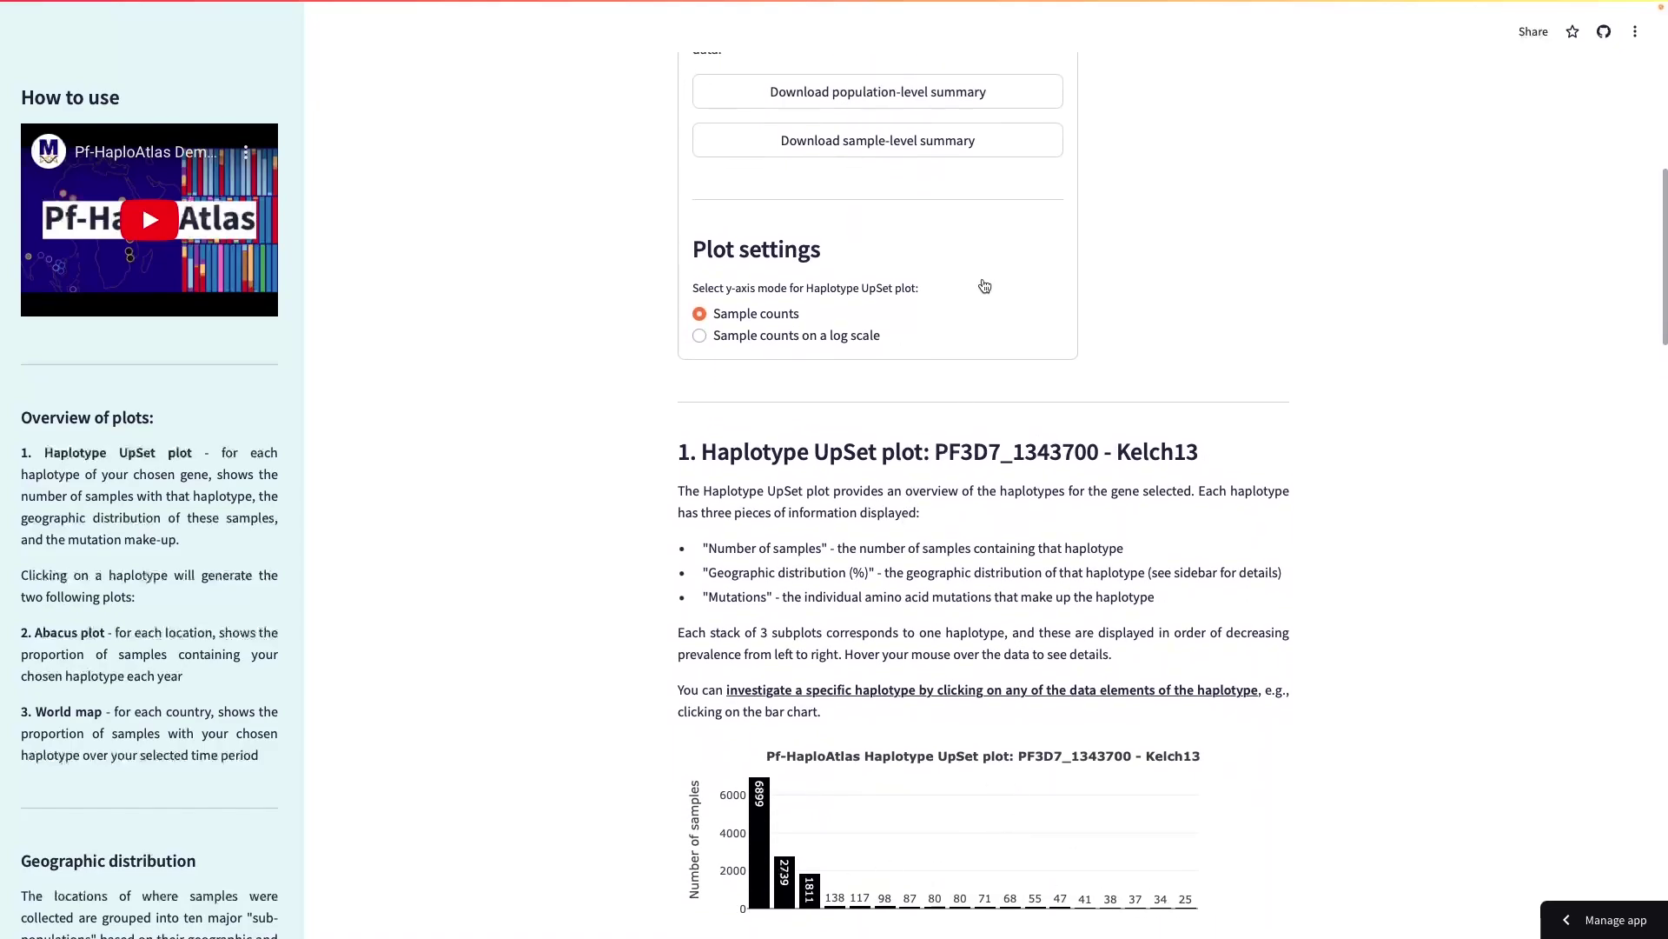
scroll(1068, 365, up, 10)
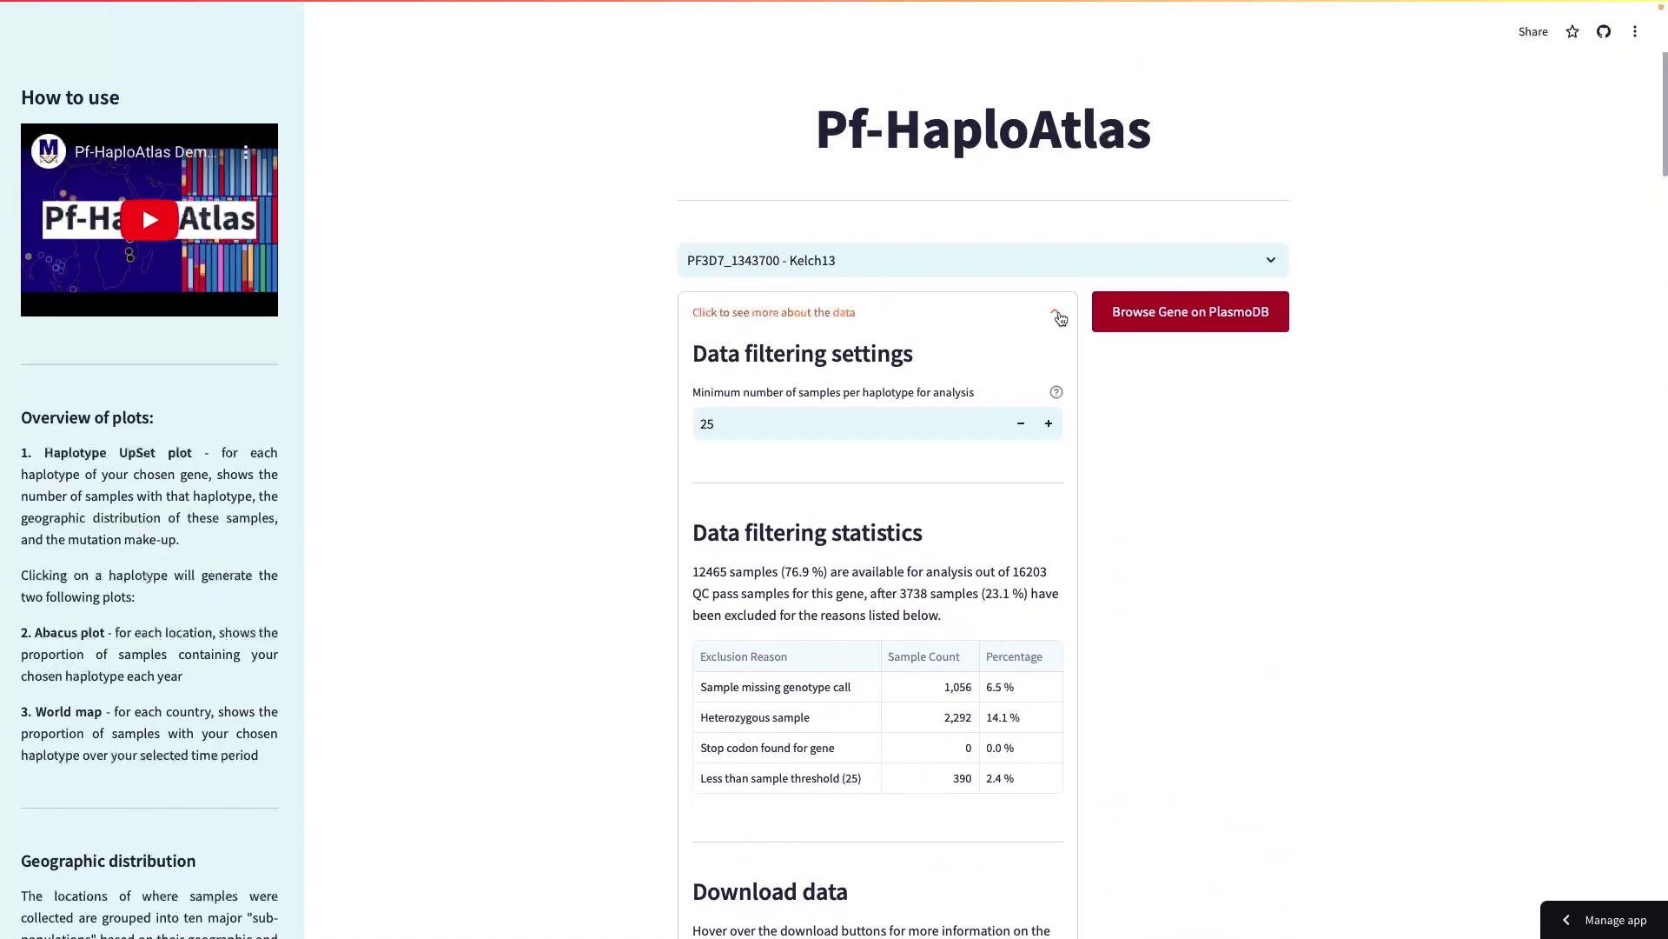
click(1058, 316)
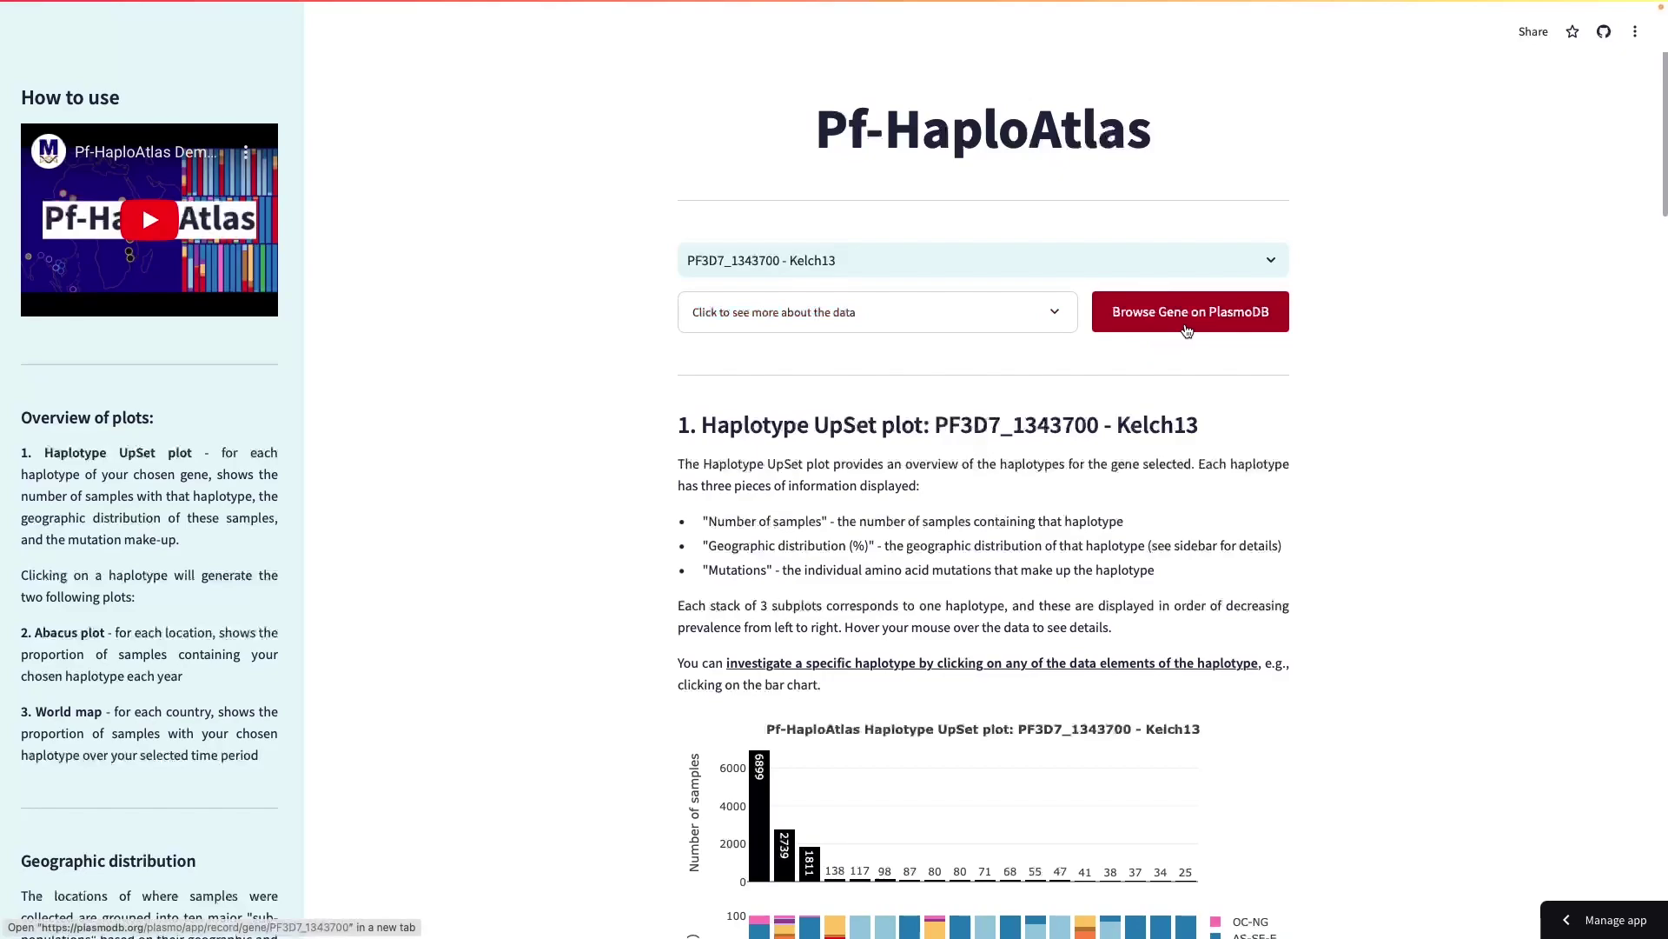
Look through the Kelch13 UpSet, Abacus and World map plots for their figure download options.
scroll(1425, 370, down, 6)
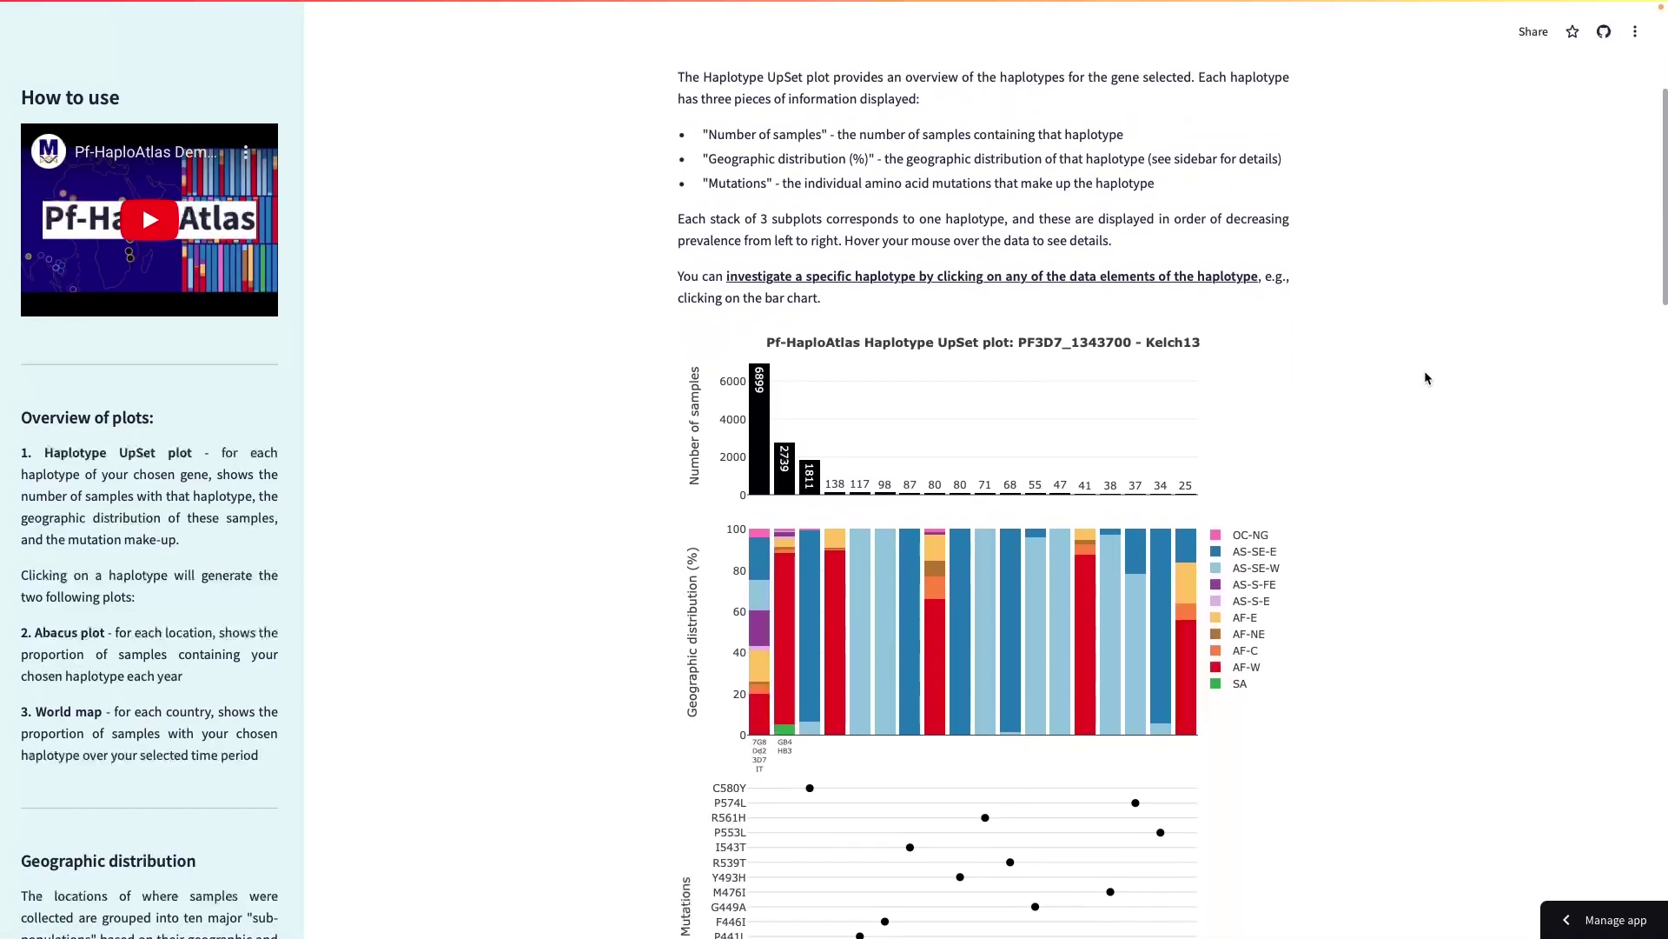
scroll(1427, 378, down, 5)
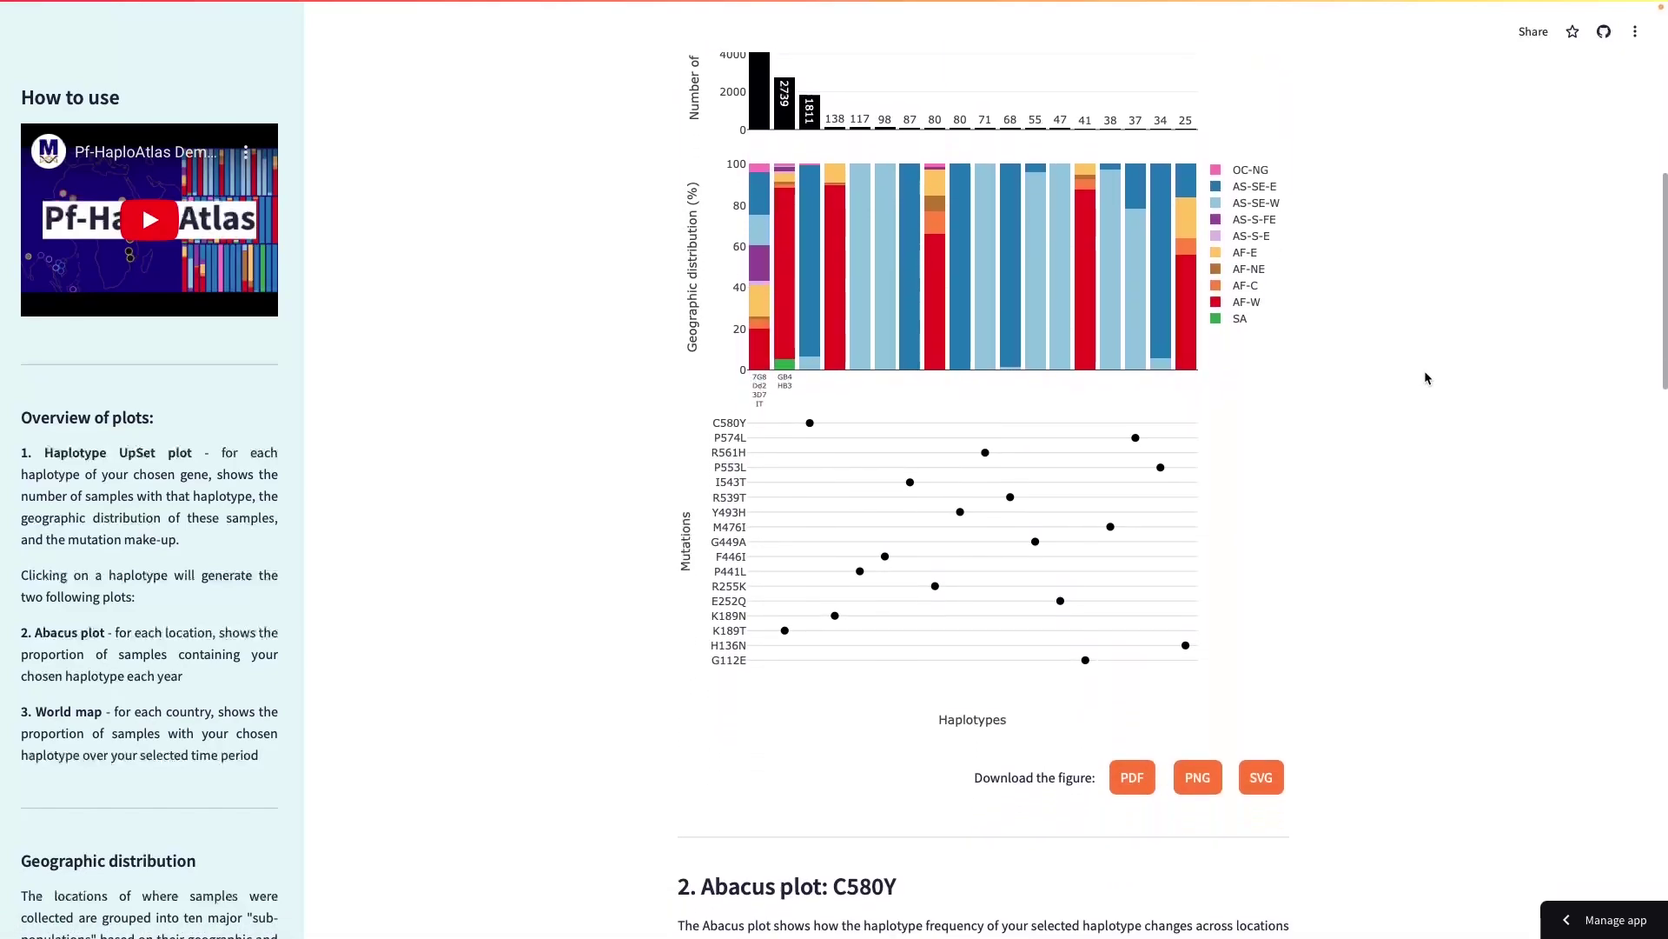
scroll(1426, 375, down, 12)
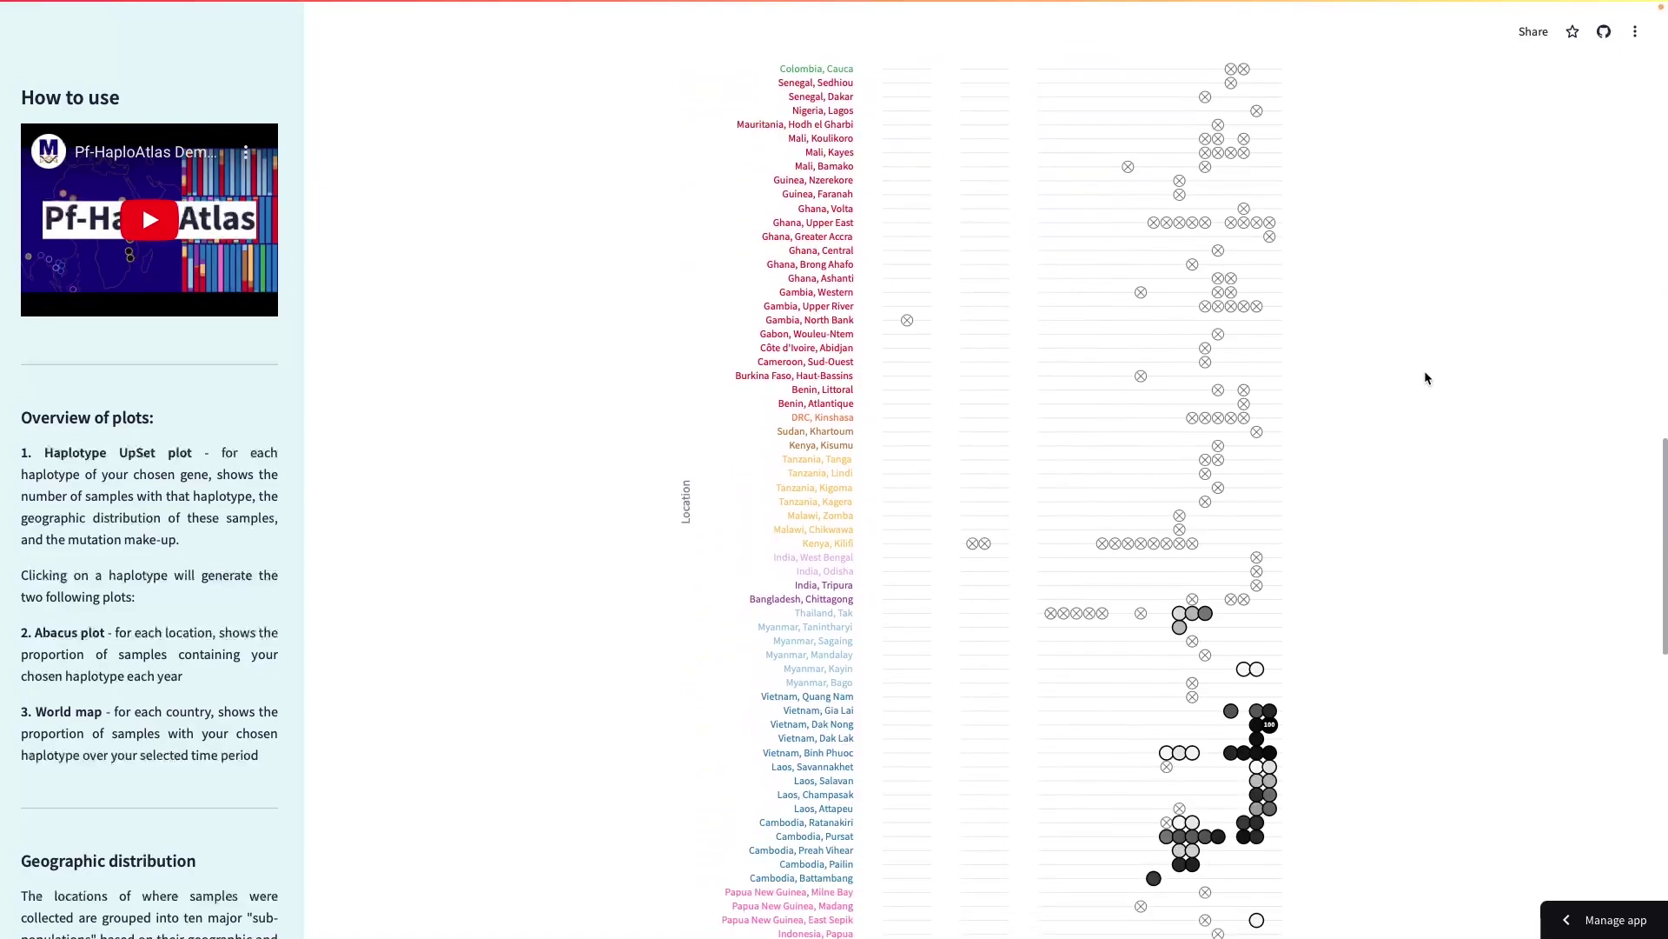
scroll(1425, 376, down, 3)
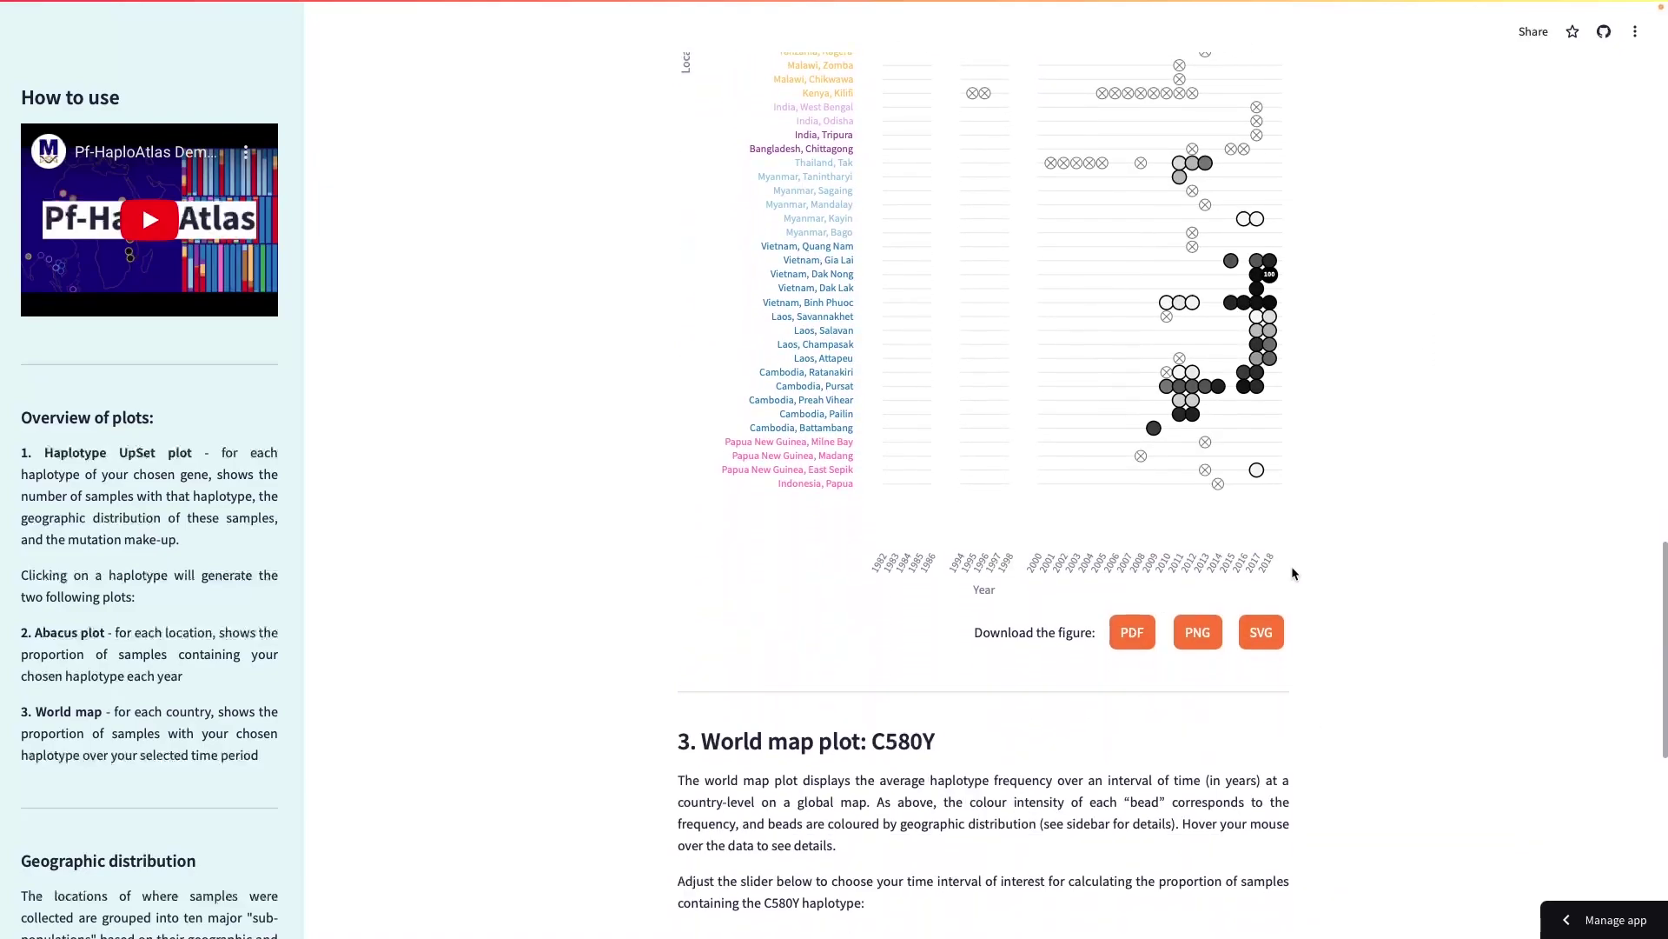
scroll(1343, 700, down, 9)
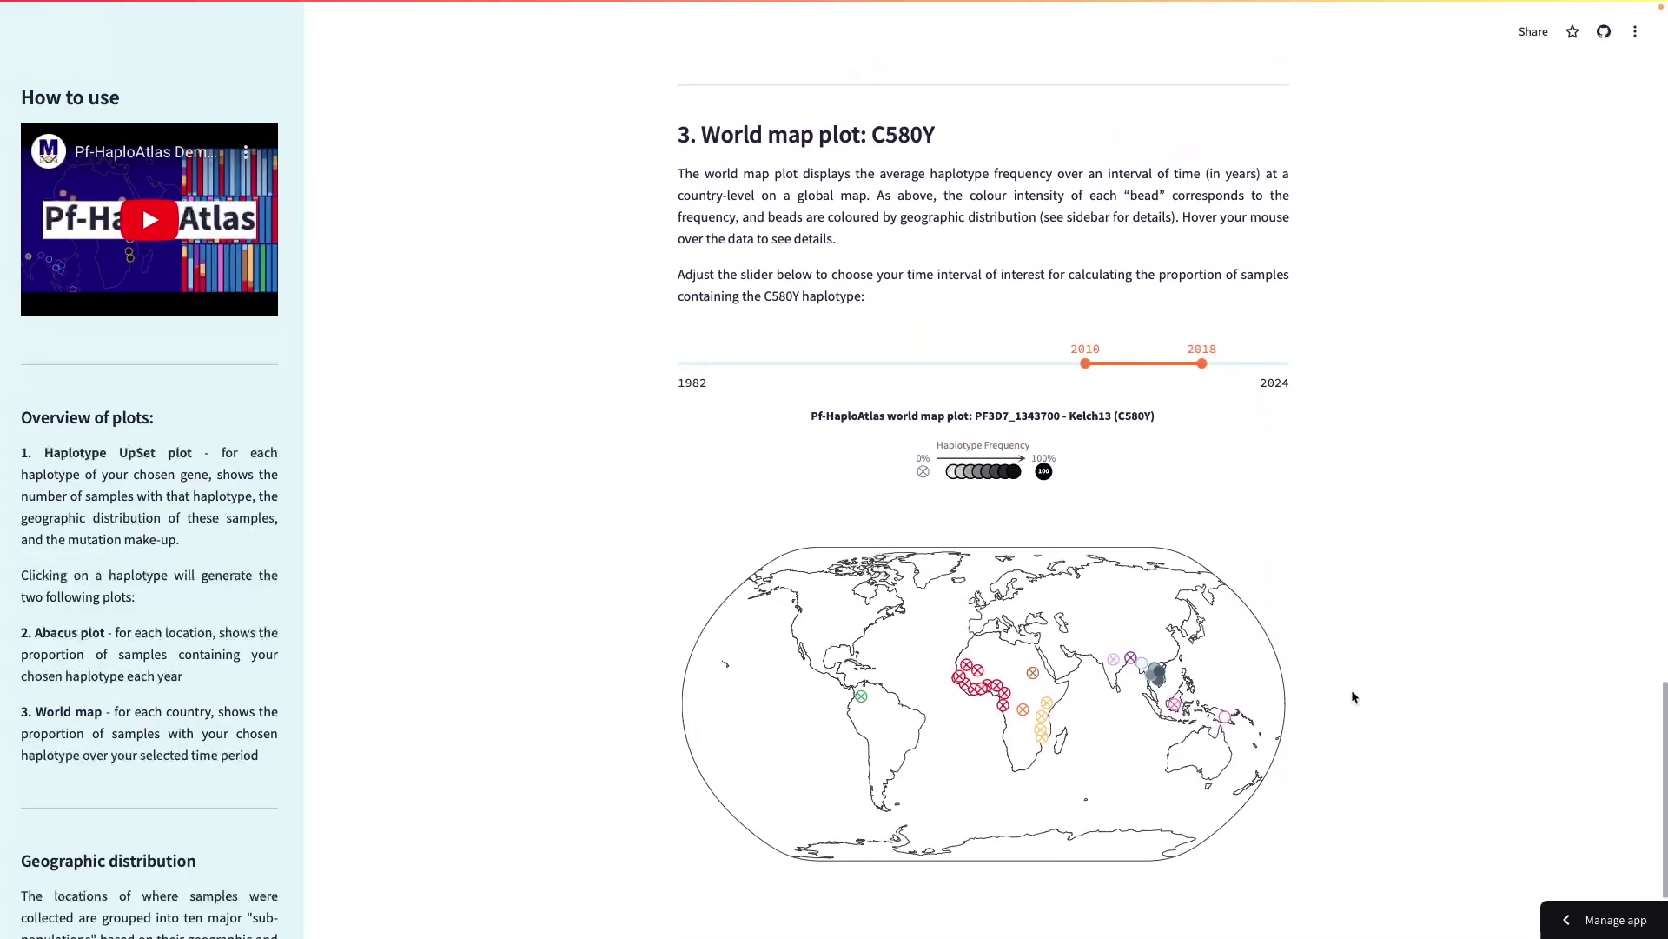
scroll(1352, 690, up, 12)
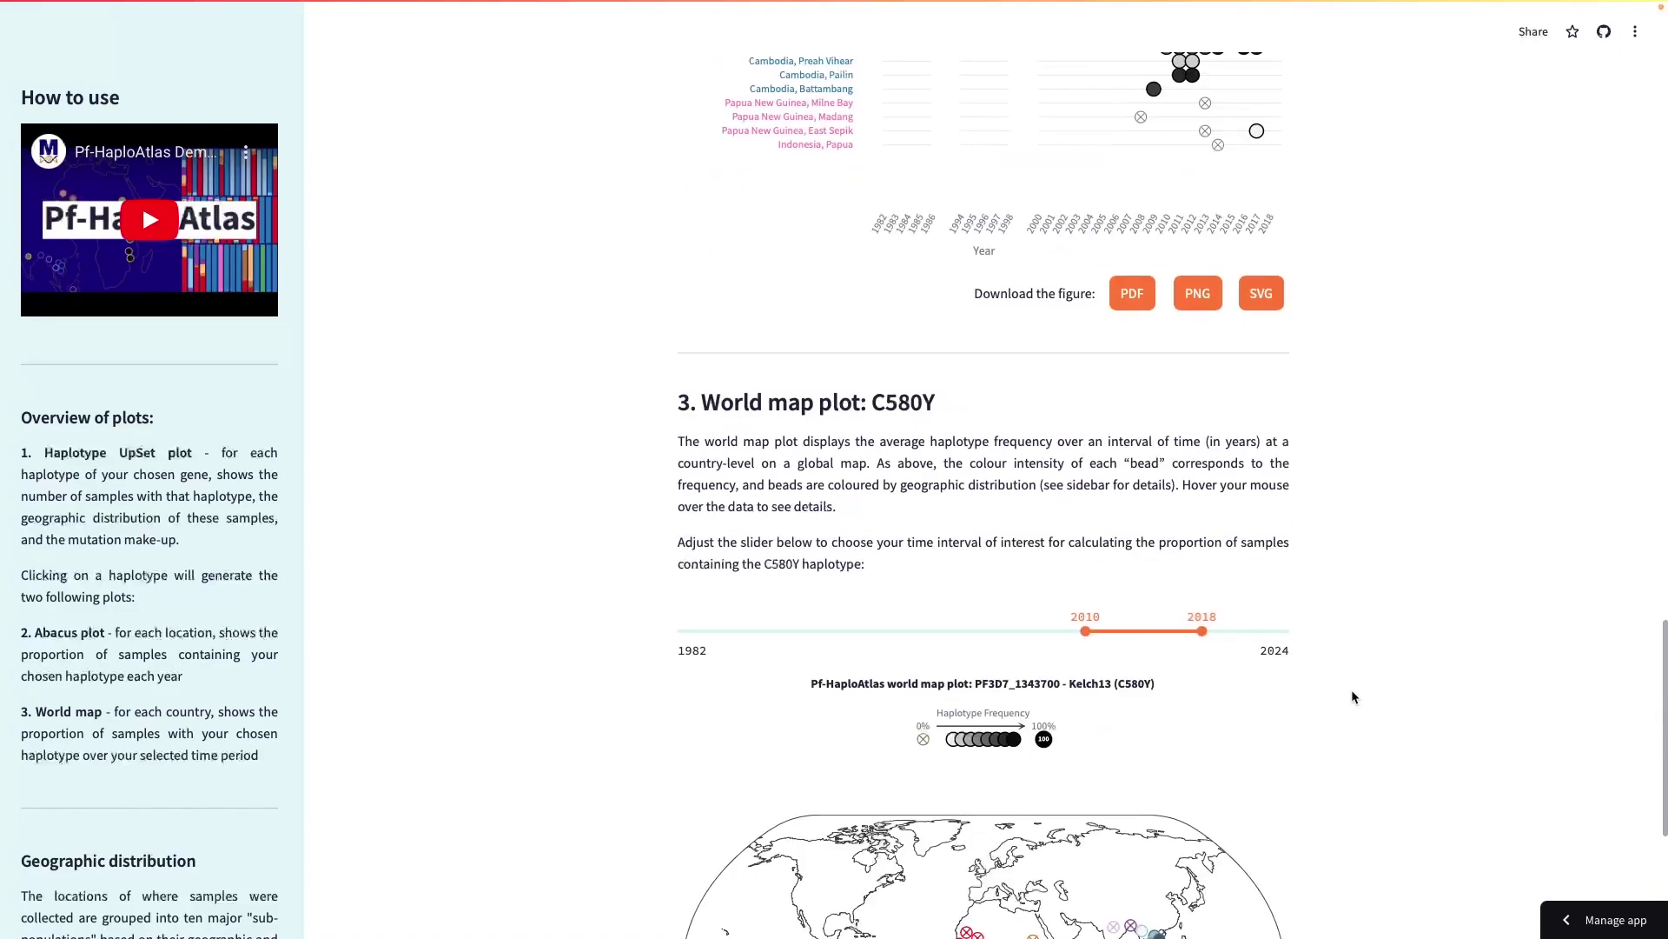
scroll(1352, 696, up, 20)
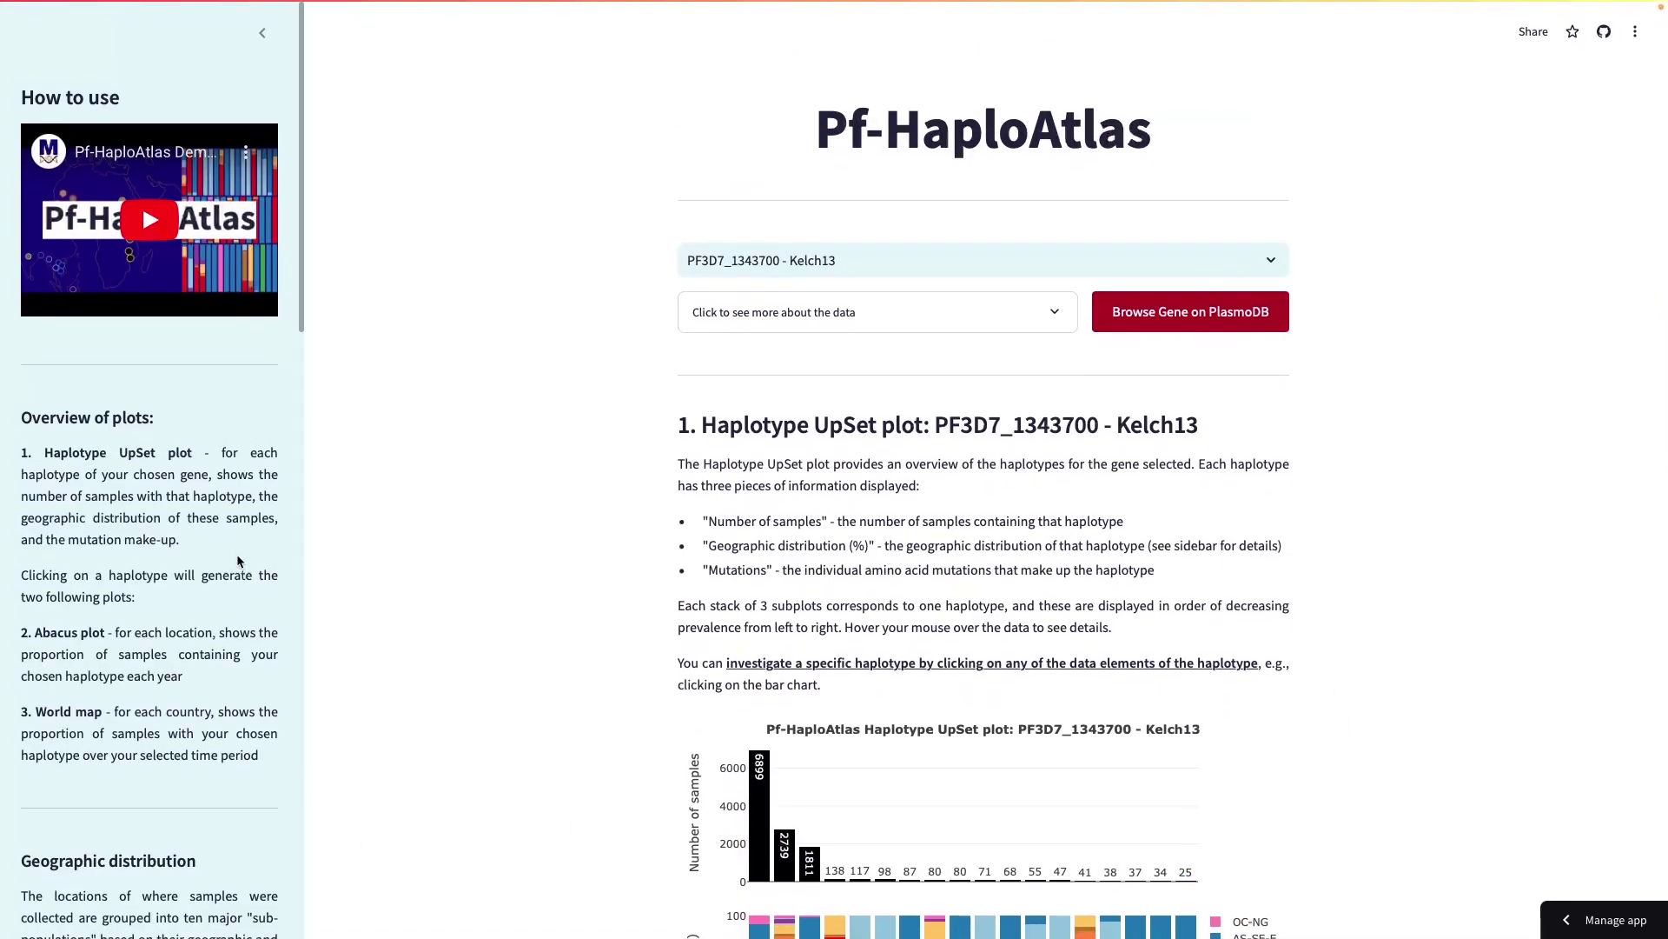
Read the app's plot overview, citation guidance, acknowledgements and contact information.
scroll(147, 477, down, 7)
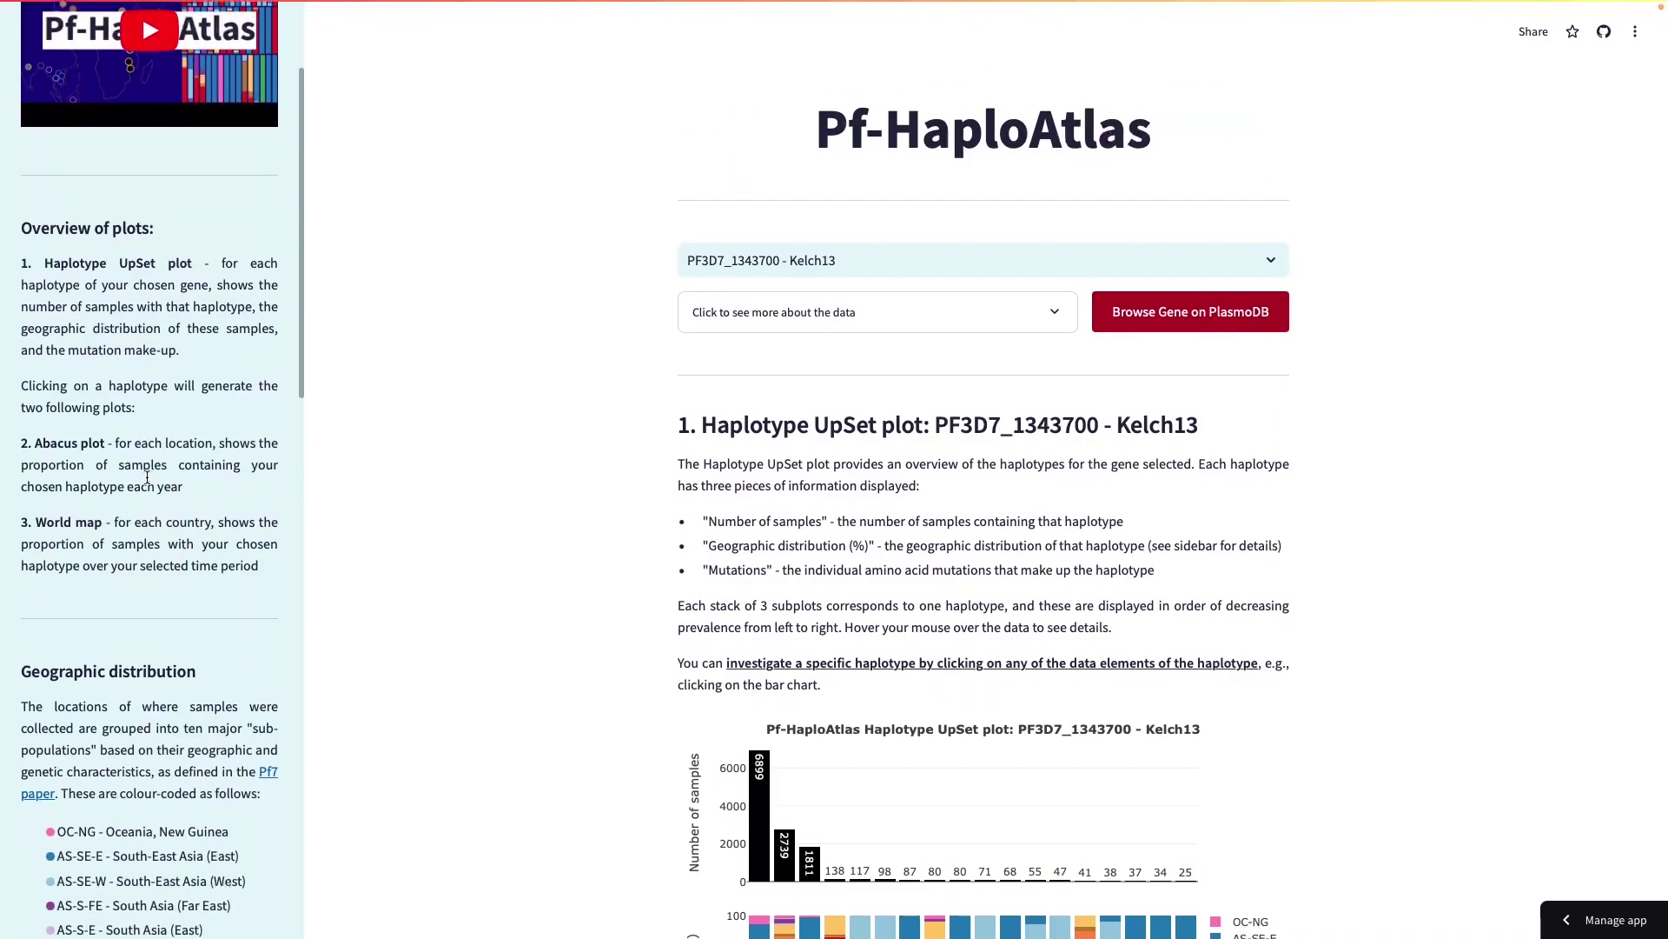
scroll(147, 477, down, 13)
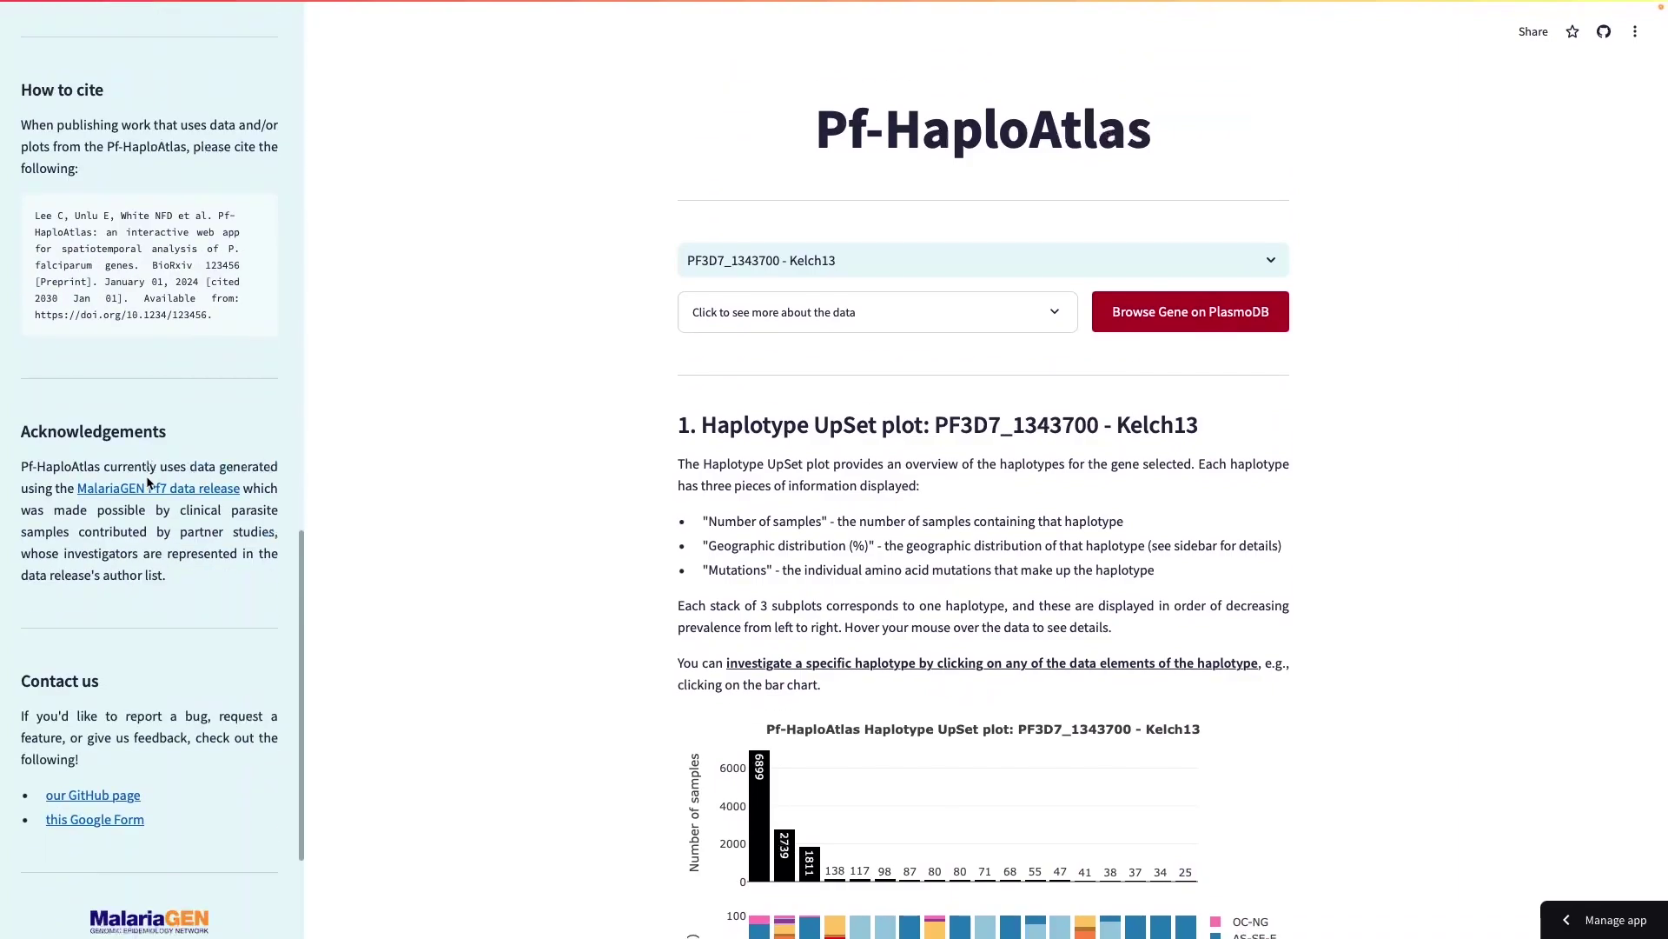
scroll(147, 480, down, 2)
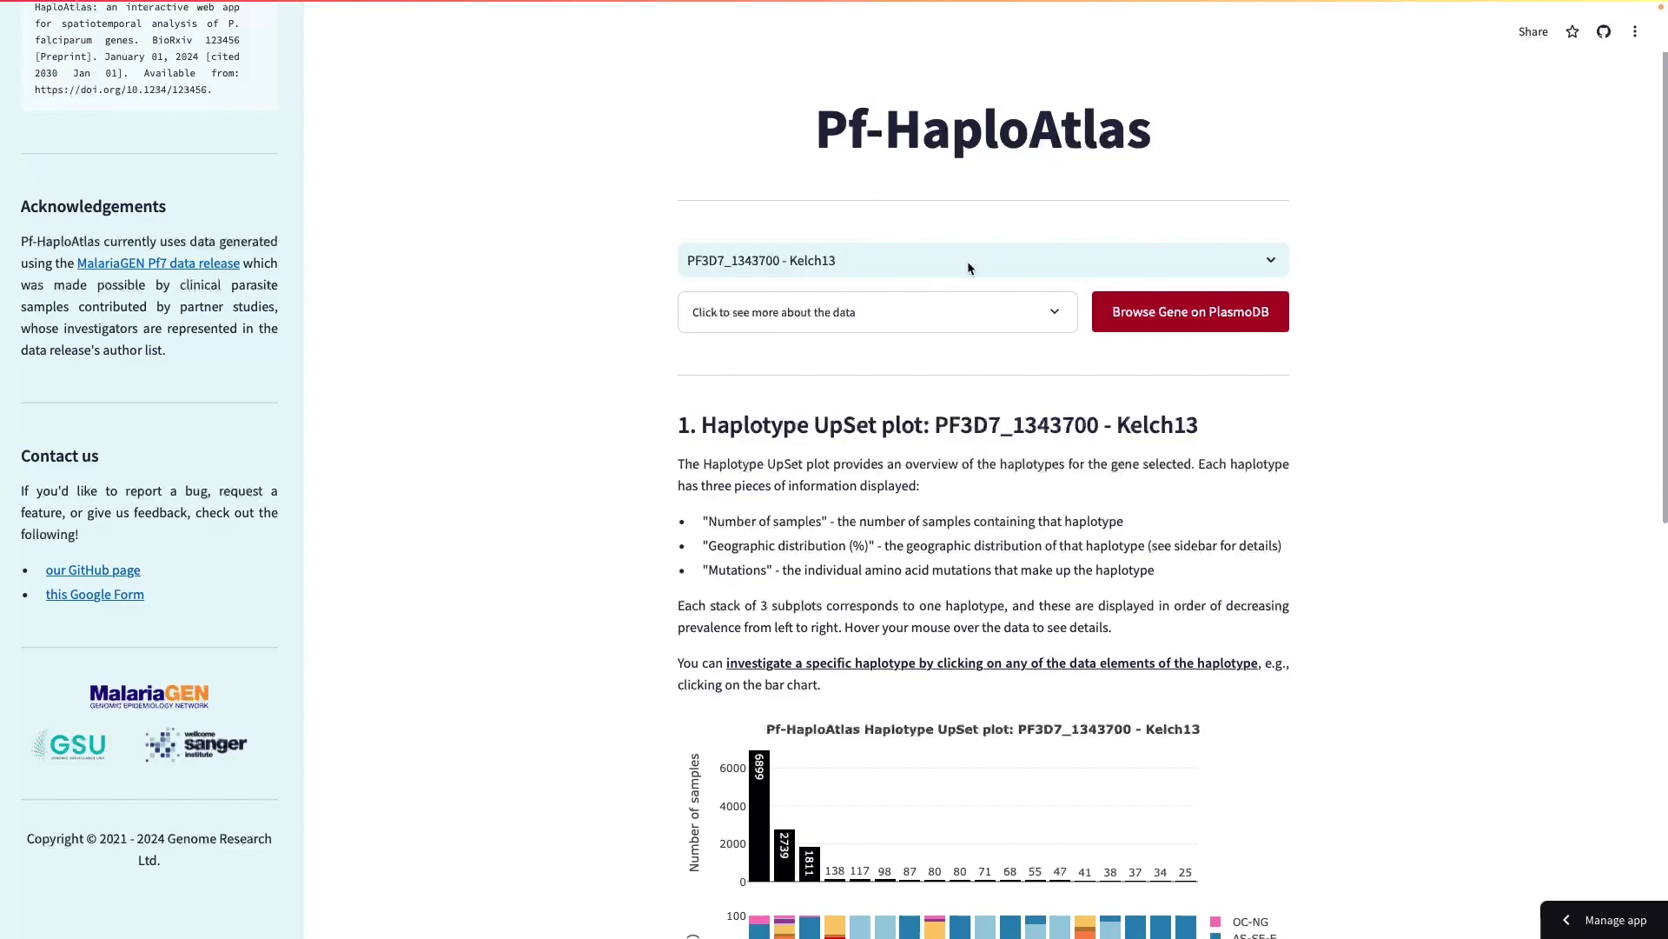
Switch the selected gene to PF3D7_0629500 - AAT1 and view its Haplotype UpSet plot.
click(933, 257)
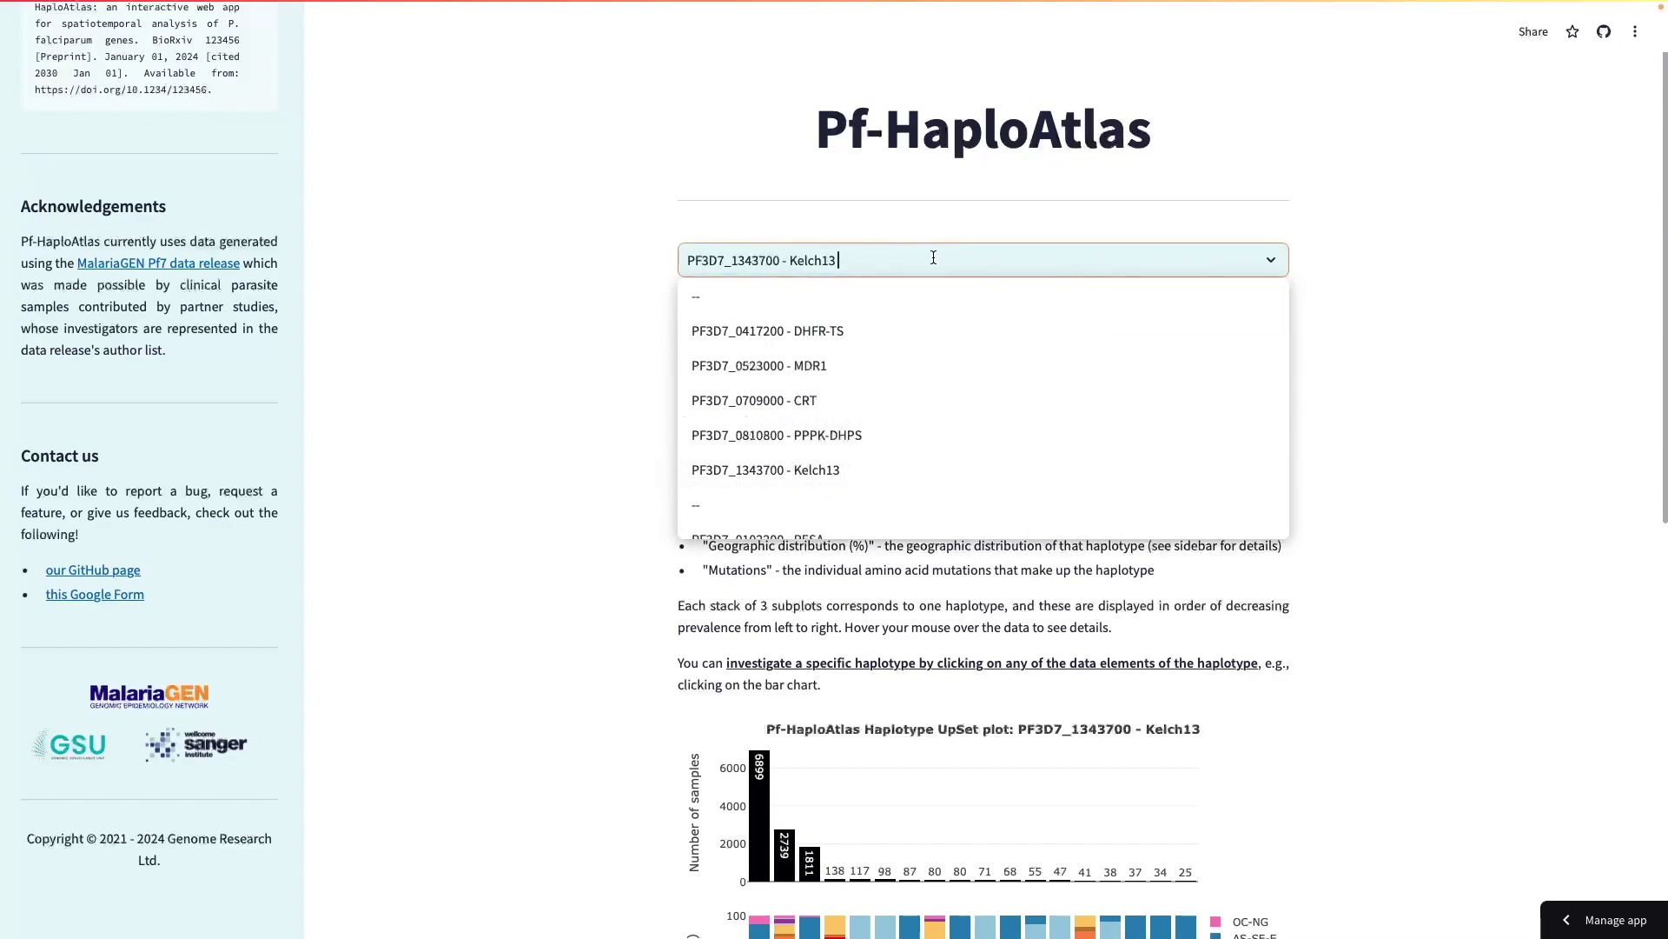
text(aat1)
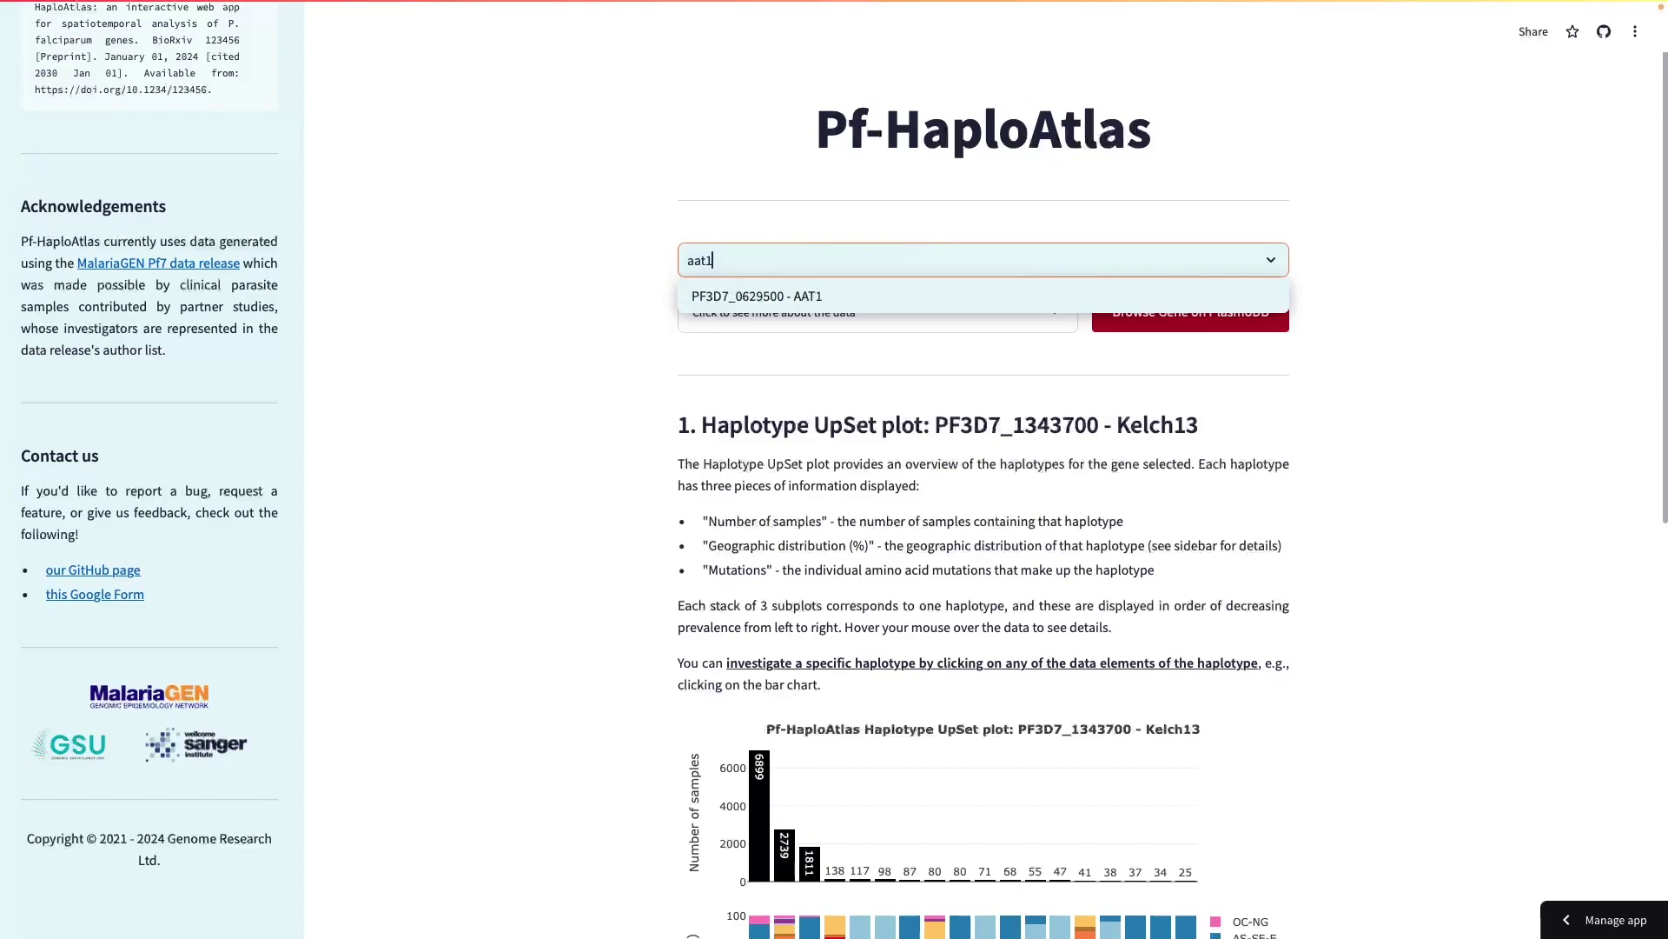
key(Return)
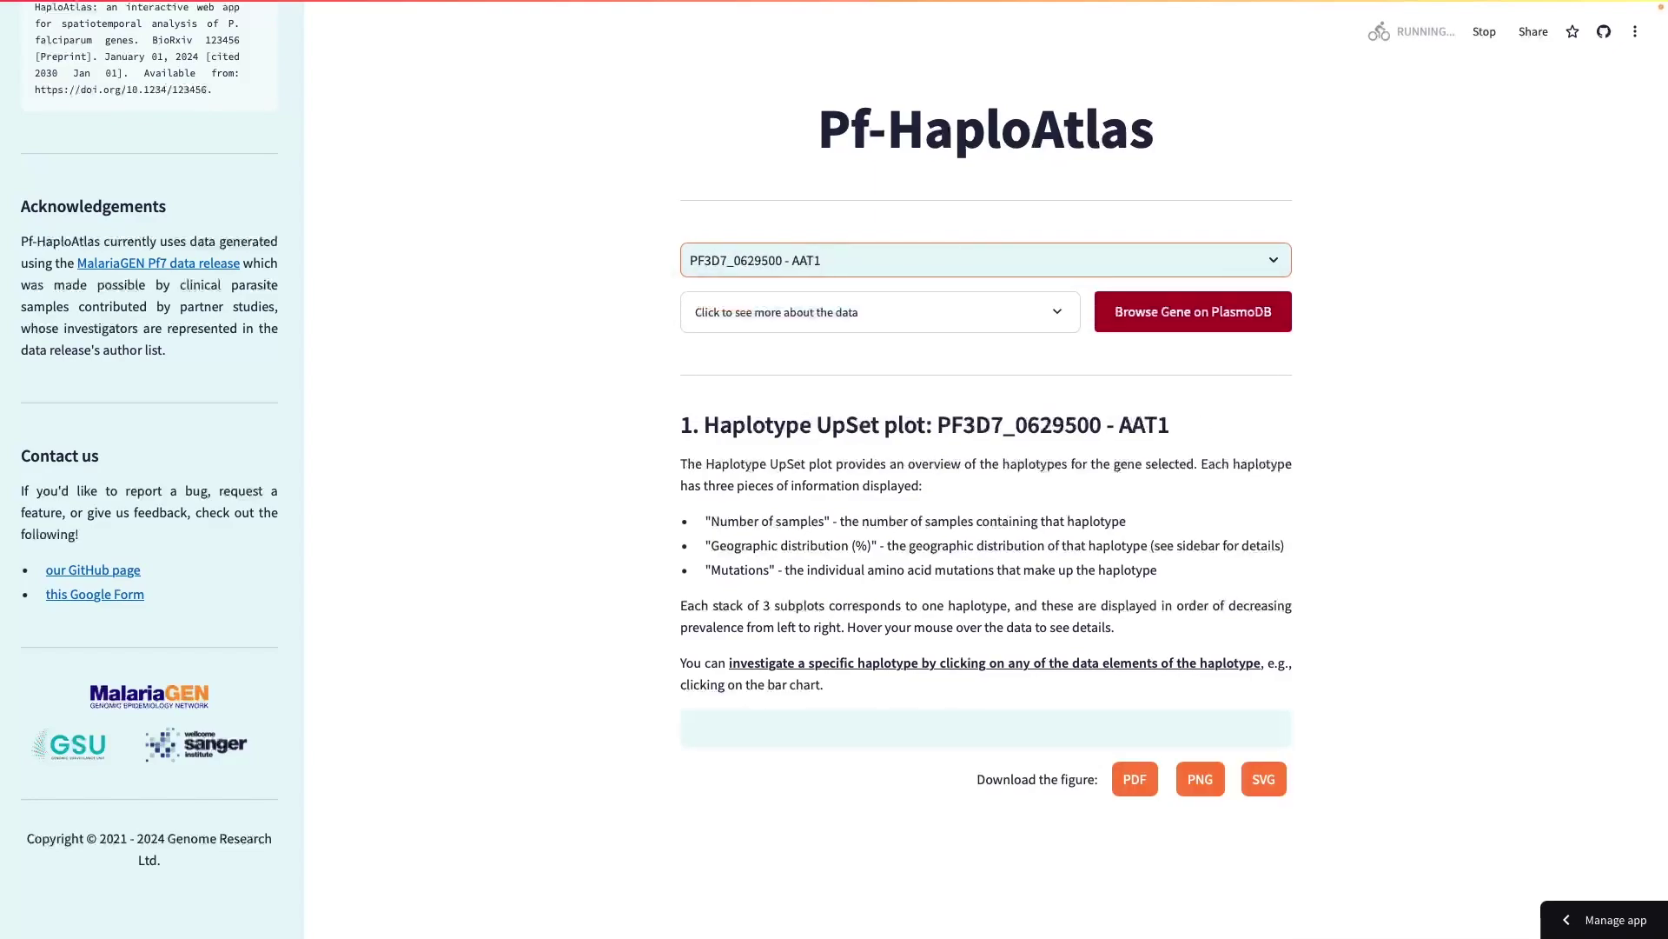
scroll(1441, 263, down, 2)
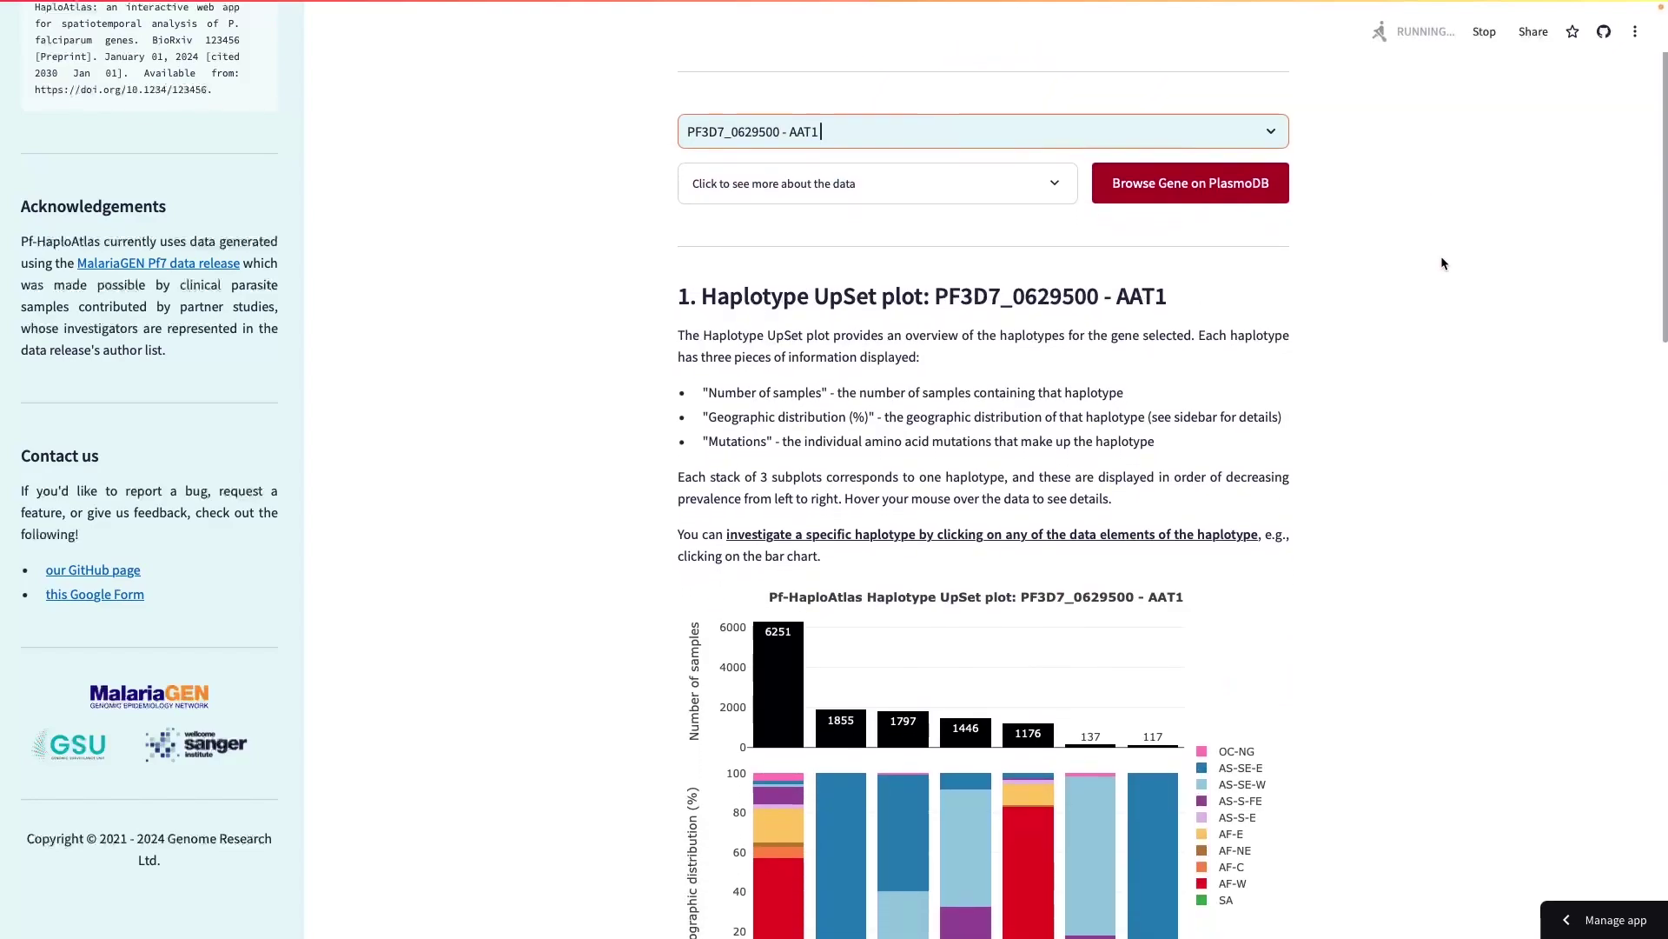
scroll(1441, 263, down, 2)
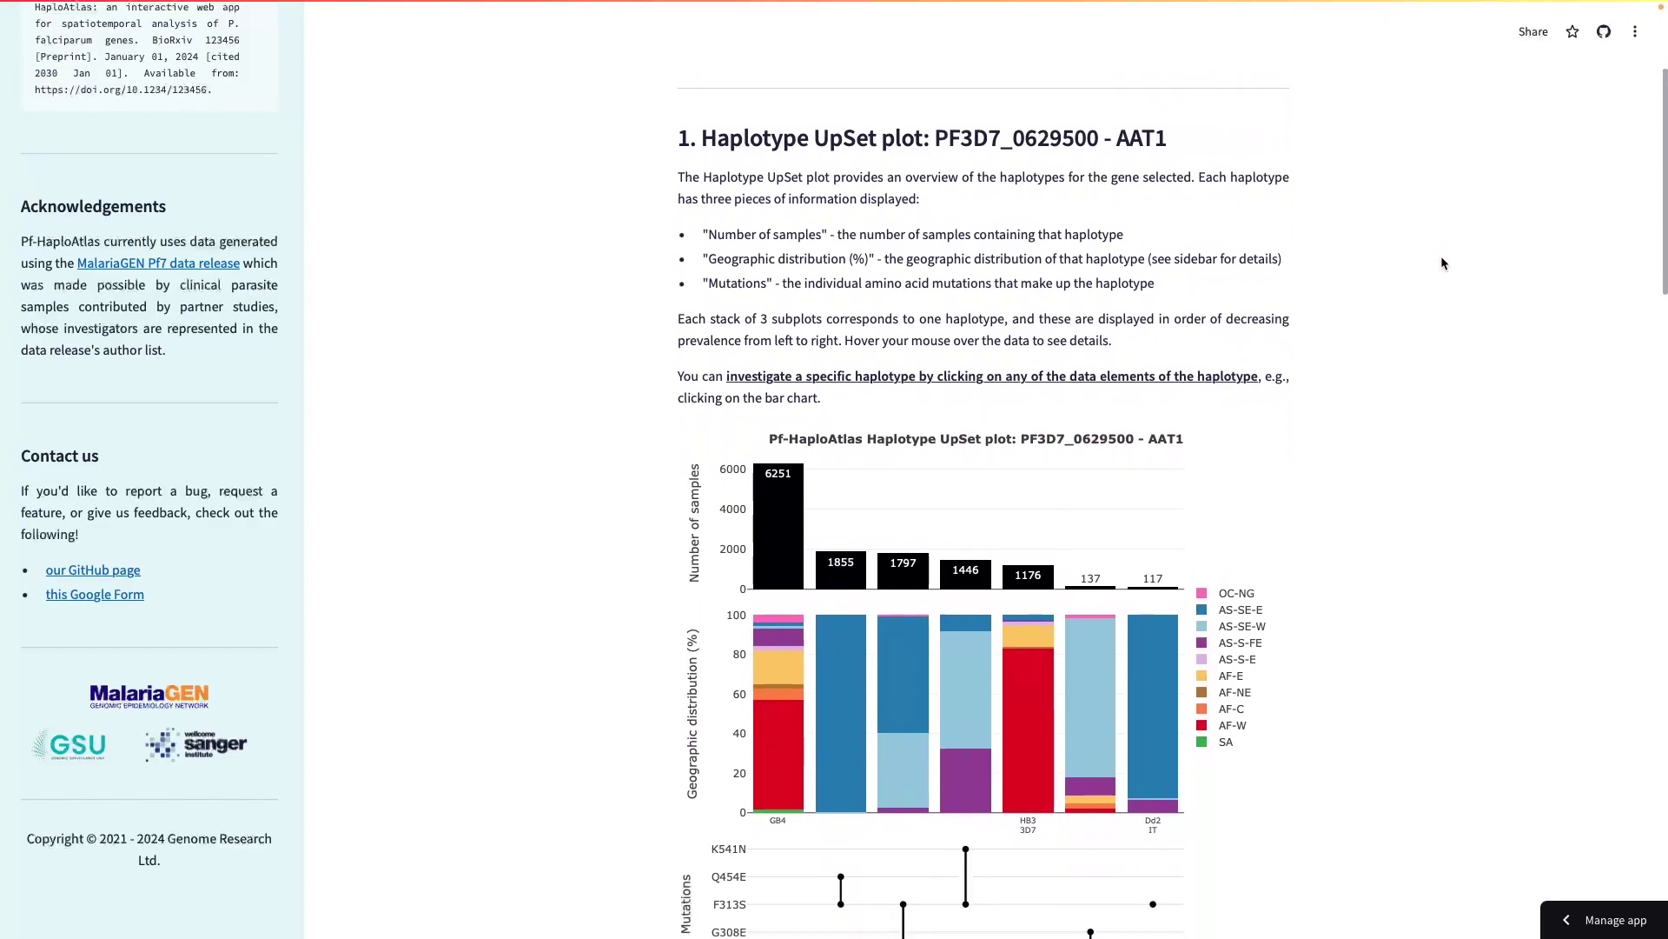